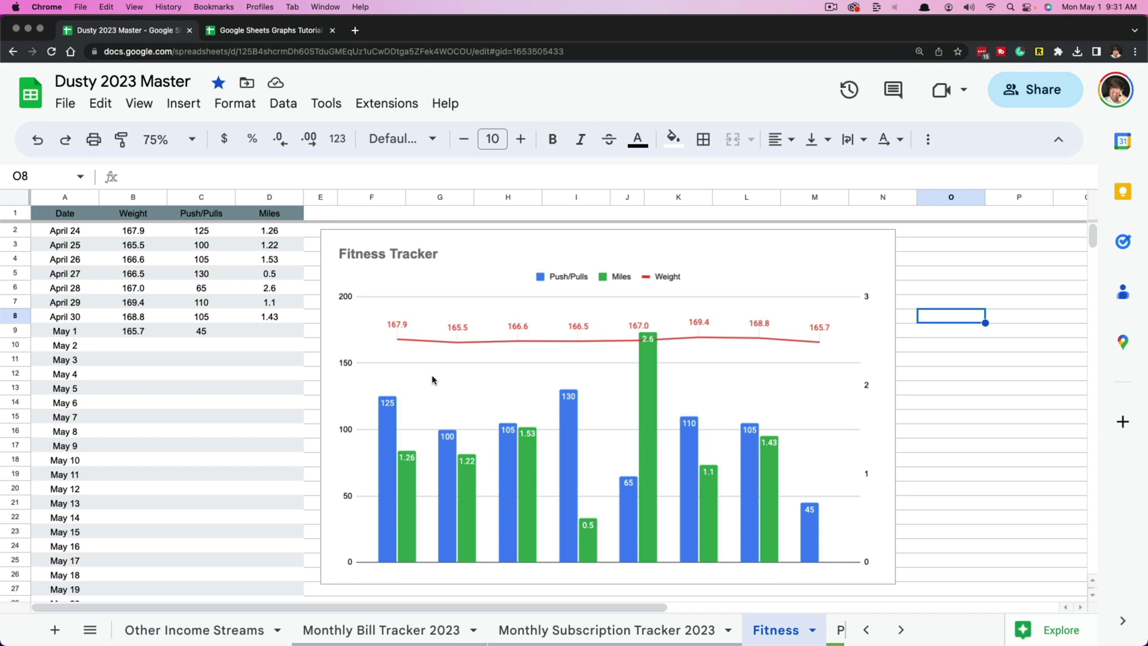
Step: In the Graphs Tutorial sheet, give A1:B8 the teal default alternating colours with a header row
click(278, 31)
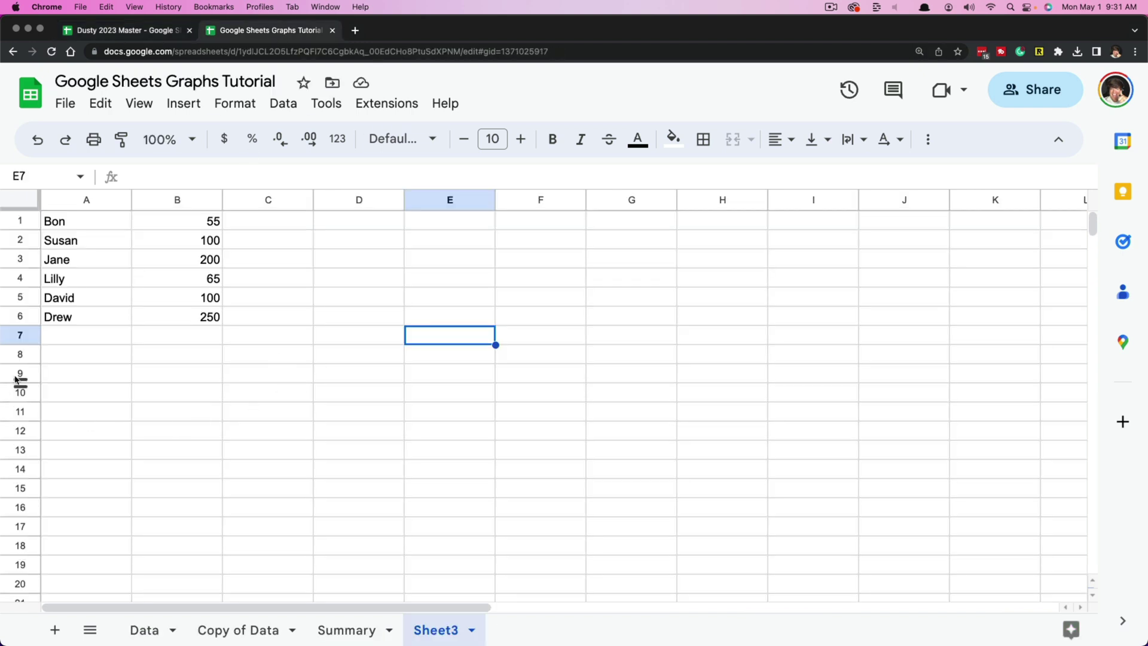
drag(60, 354, 164, 230)
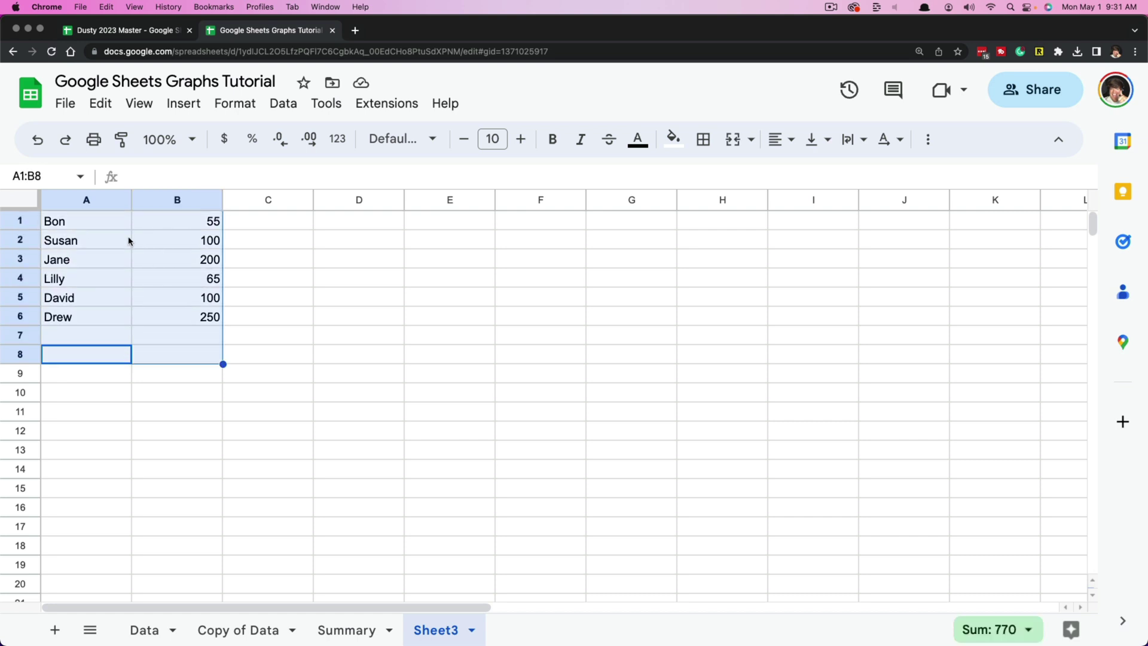
click(235, 104)
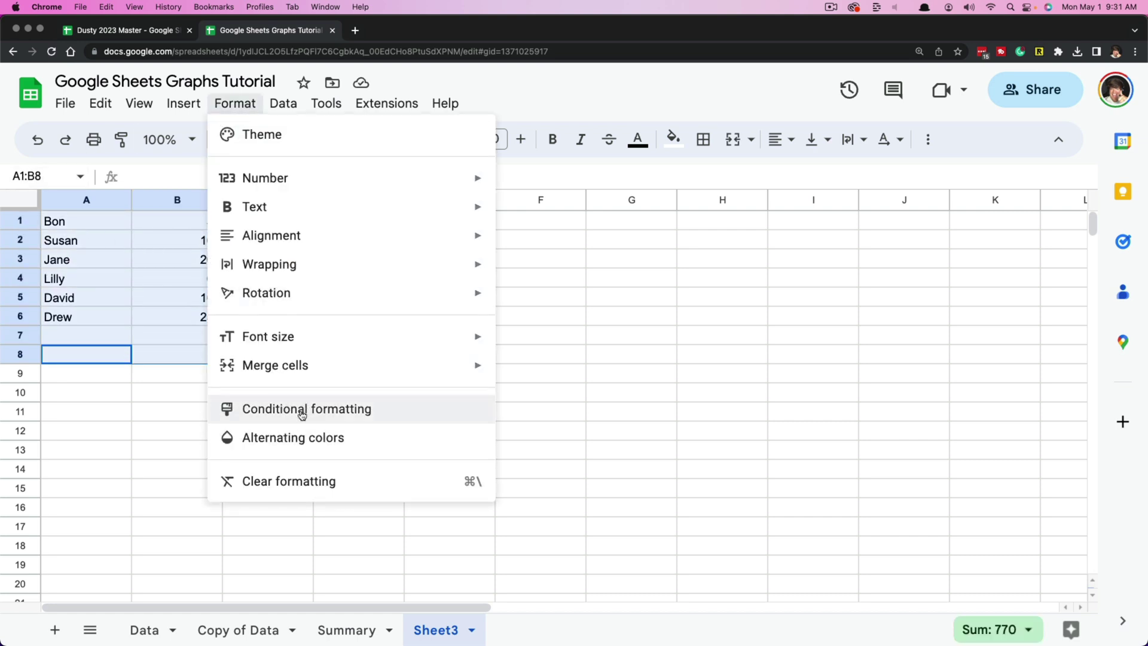
click(297, 440)
click(863, 366)
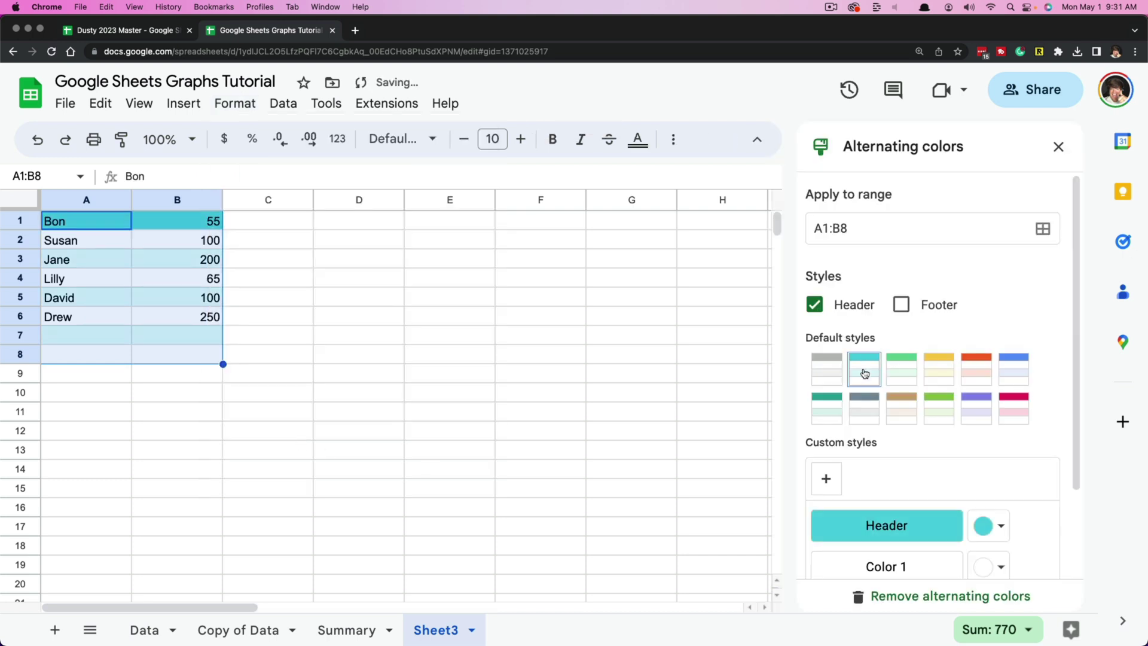
click(540, 373)
click(1059, 147)
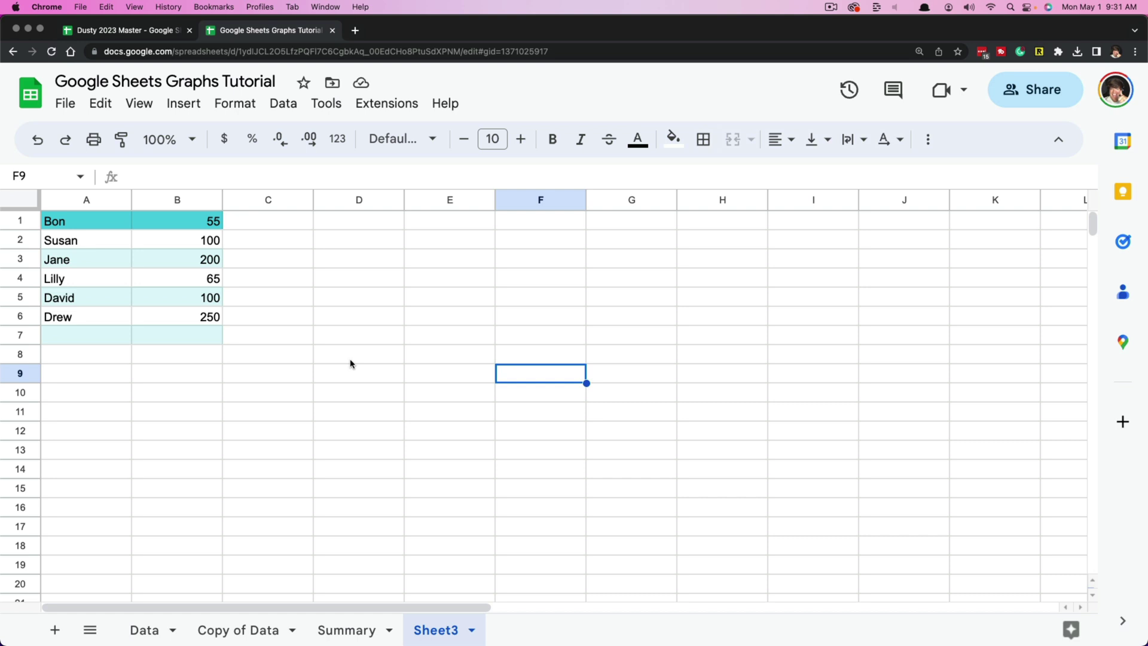
Step: Select empty cell E3 beside the table and open the Insert menu
click(445, 324)
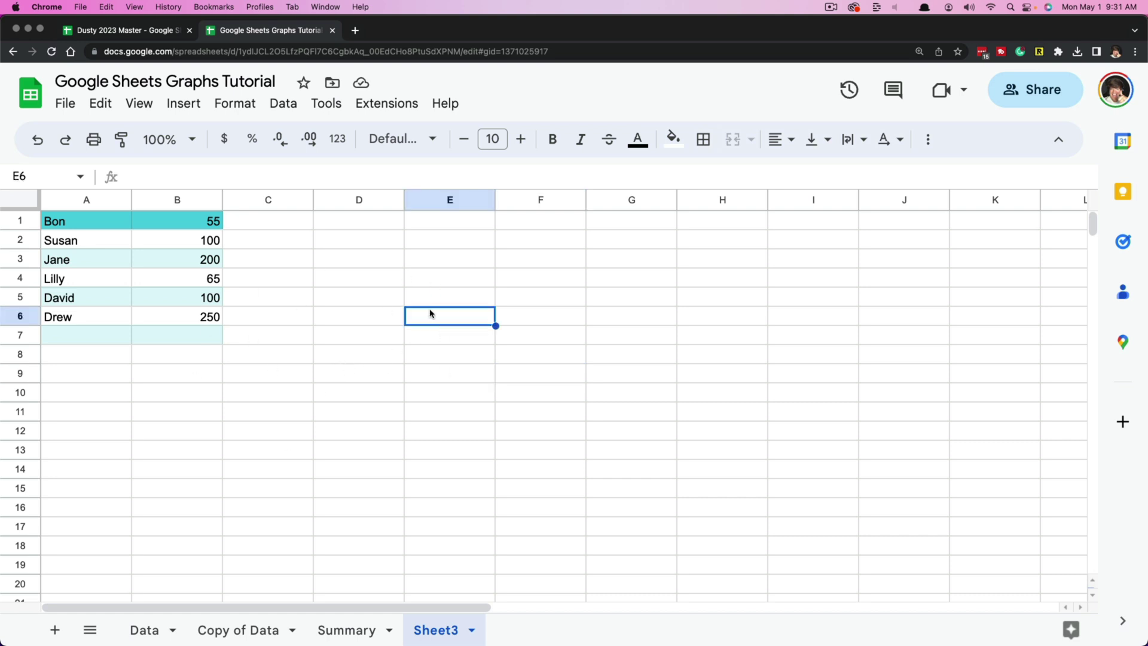
click(441, 260)
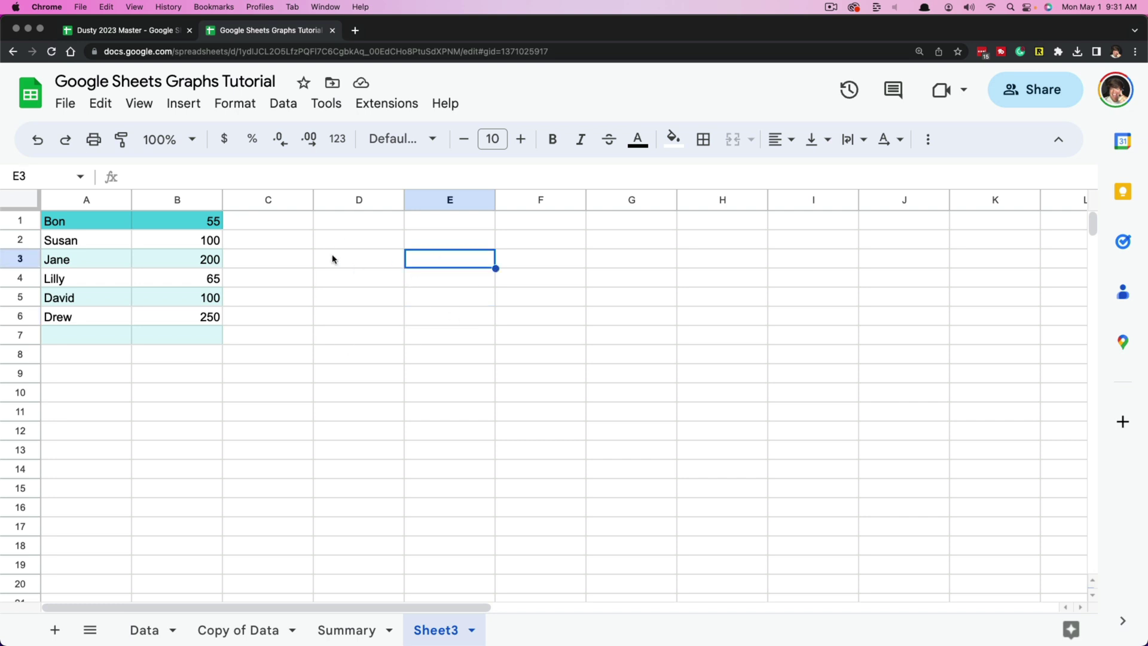
click(184, 104)
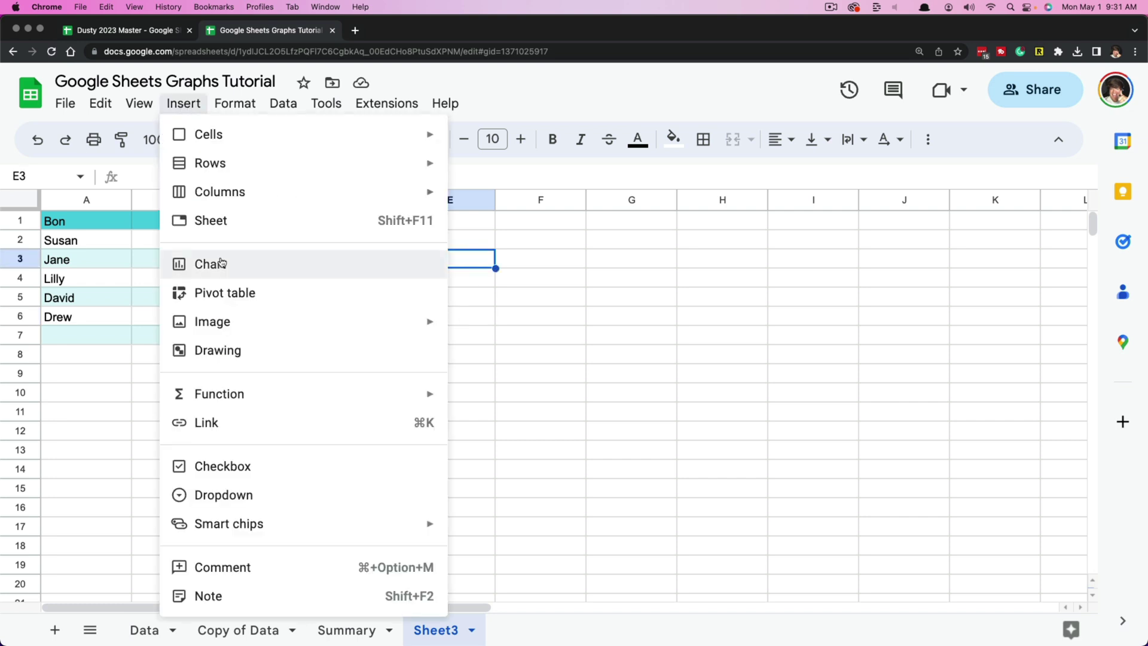
click(203, 263)
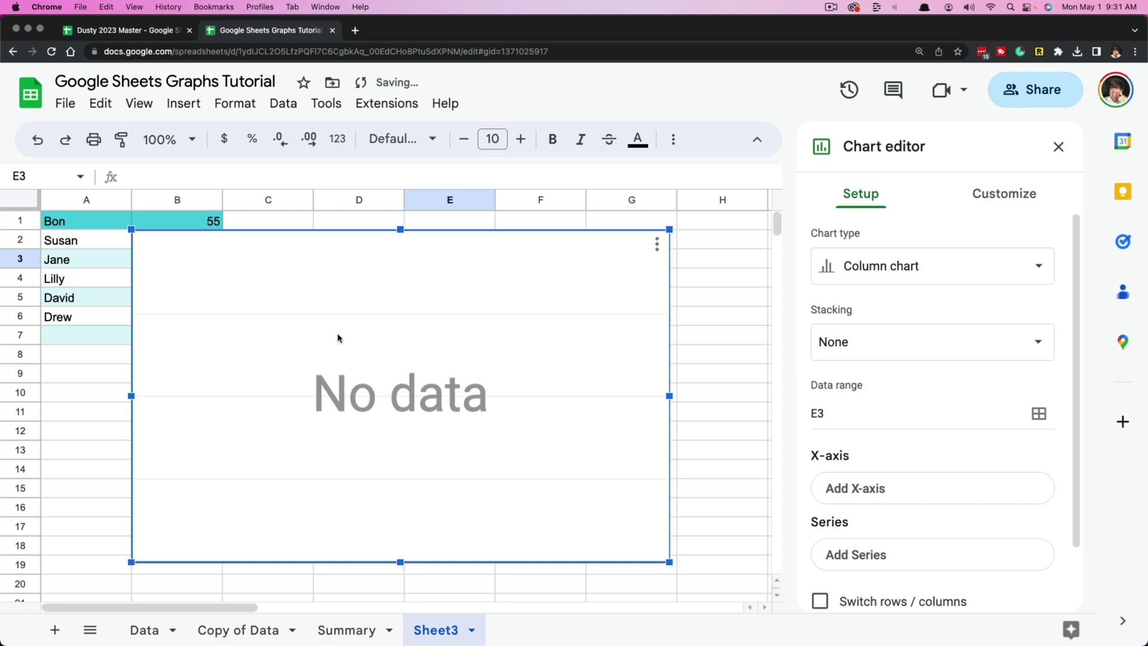
key(Delete)
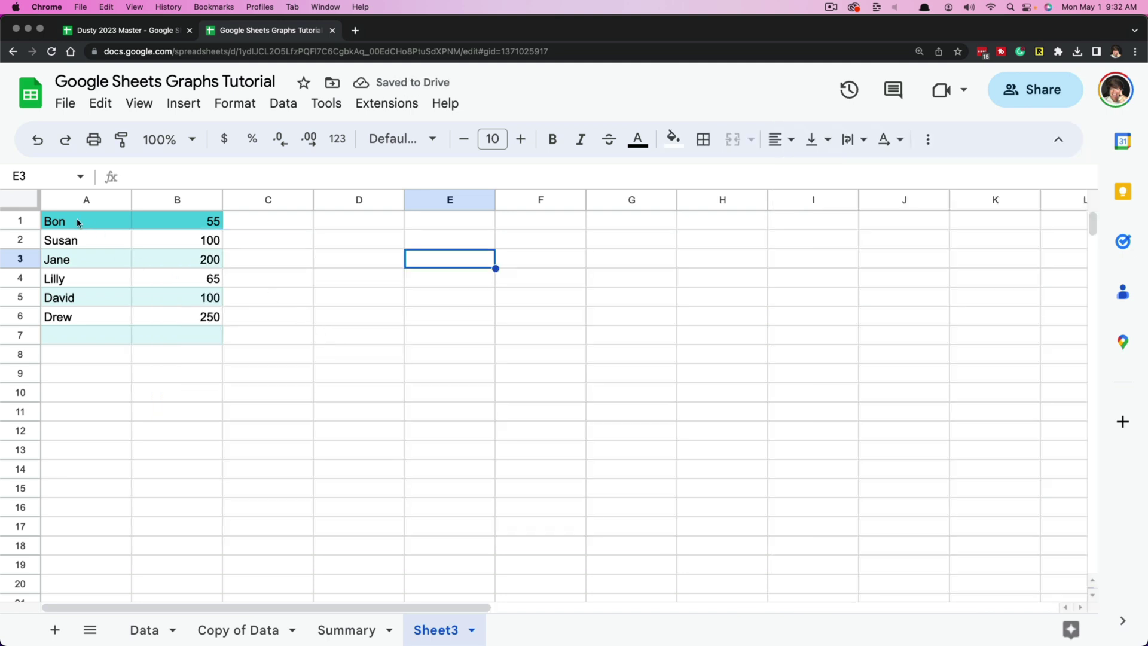
drag(83, 221, 190, 342)
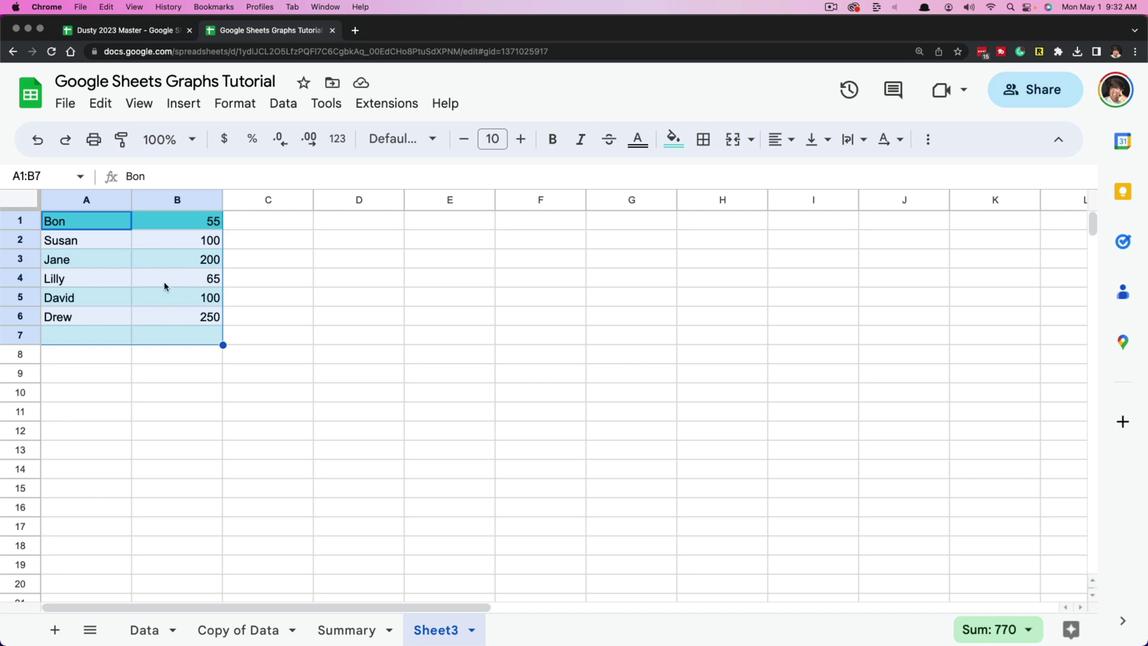
Step: Insert a pie chart of the names and values, then shrink it and place it at C1
click(184, 104)
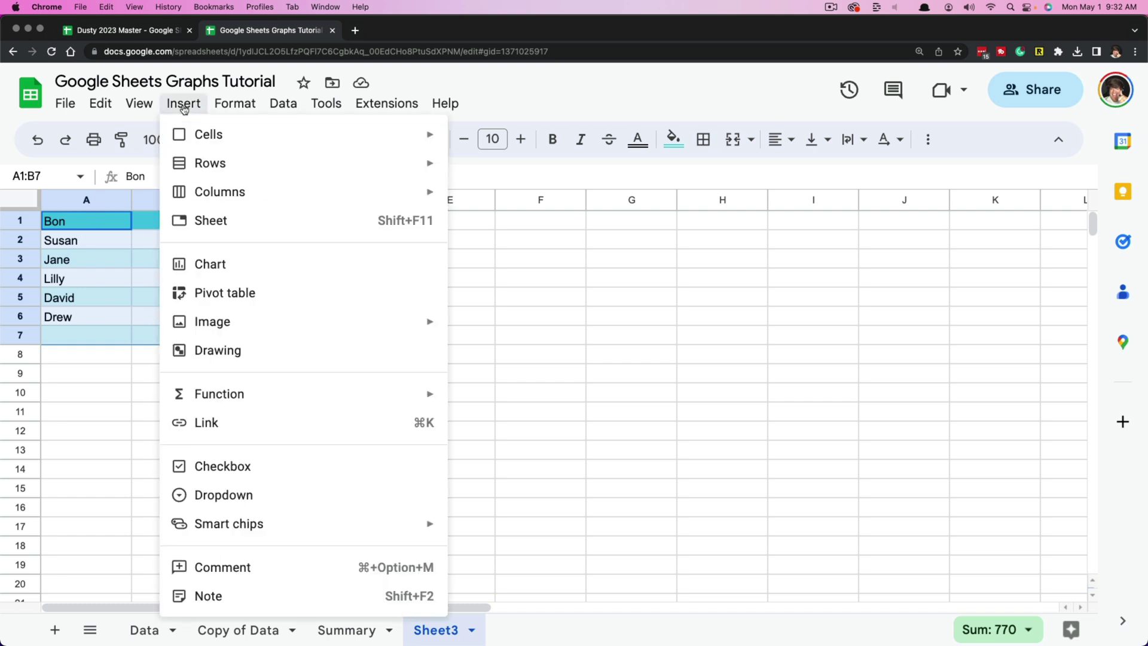
click(211, 263)
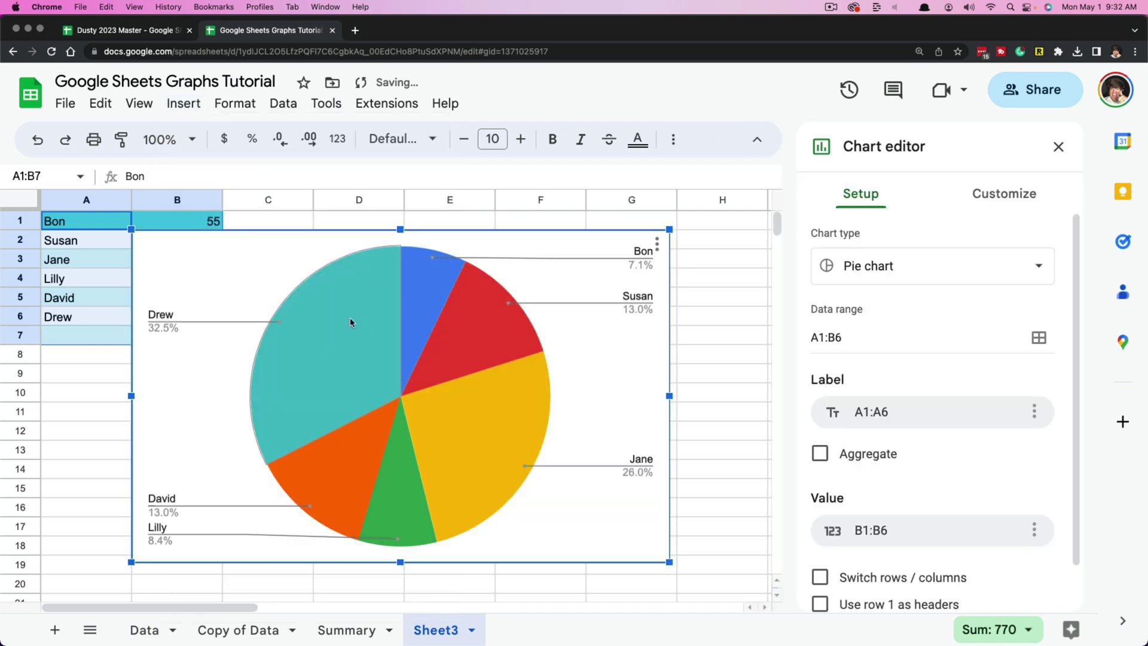
drag(229, 271, 341, 257)
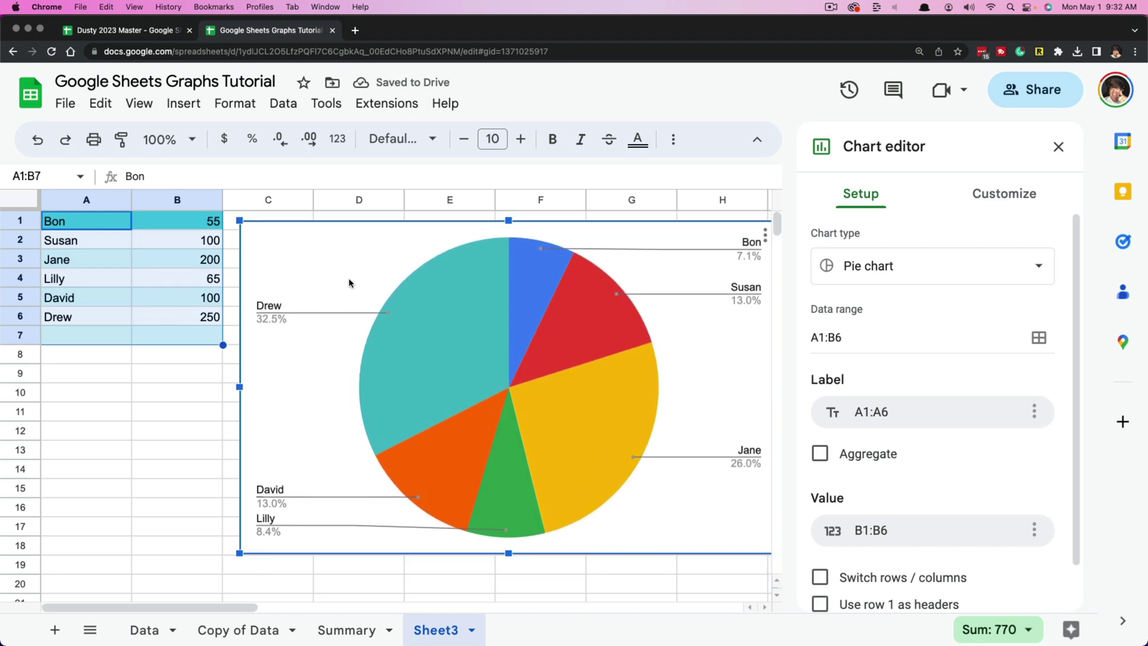
mouse_move(351, 282)
mouse_down()
mouse_move(361, 326)
mouse_move(359, 277)
mouse_move(359, 288)
mouse_up()
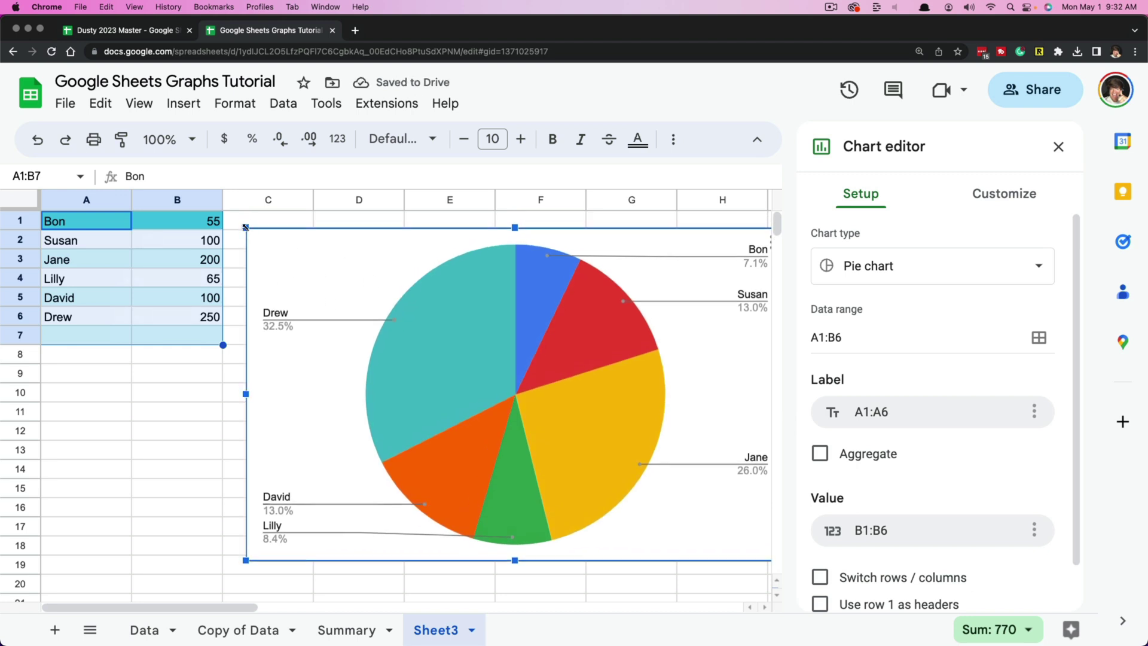
drag(245, 227, 340, 276)
mouse_move(438, 300)
mouse_down()
mouse_move(410, 292)
mouse_move(359, 244)
mouse_move(360, 253)
mouse_up()
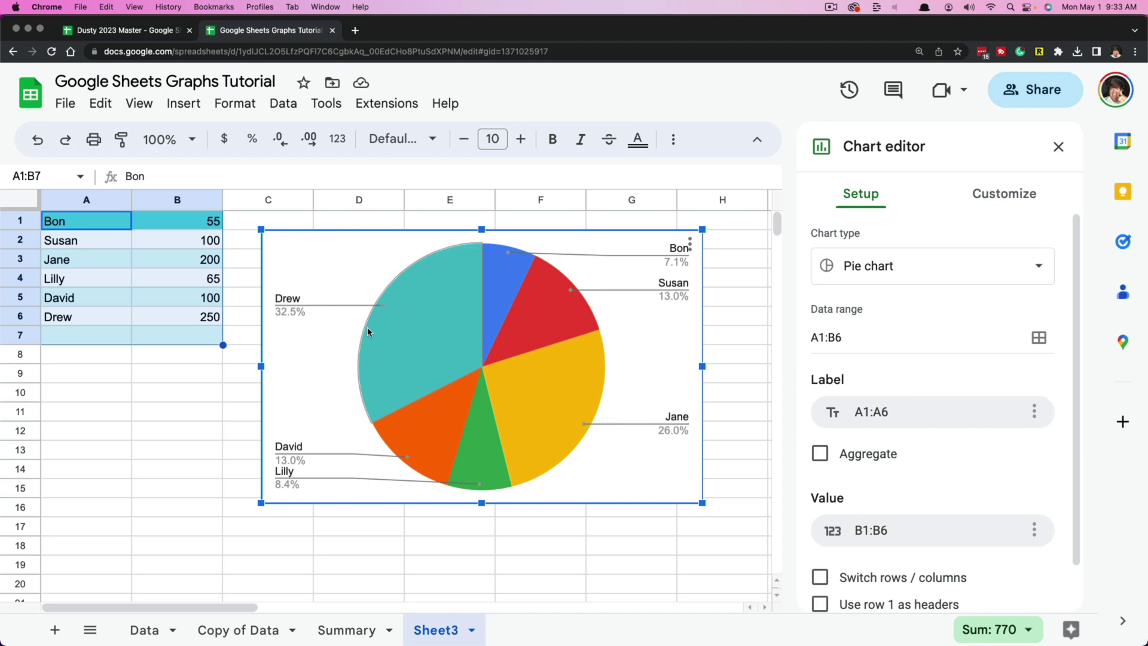
Step: Delete the pie chart from Sheet3
click(313, 349)
key(BackSpace)
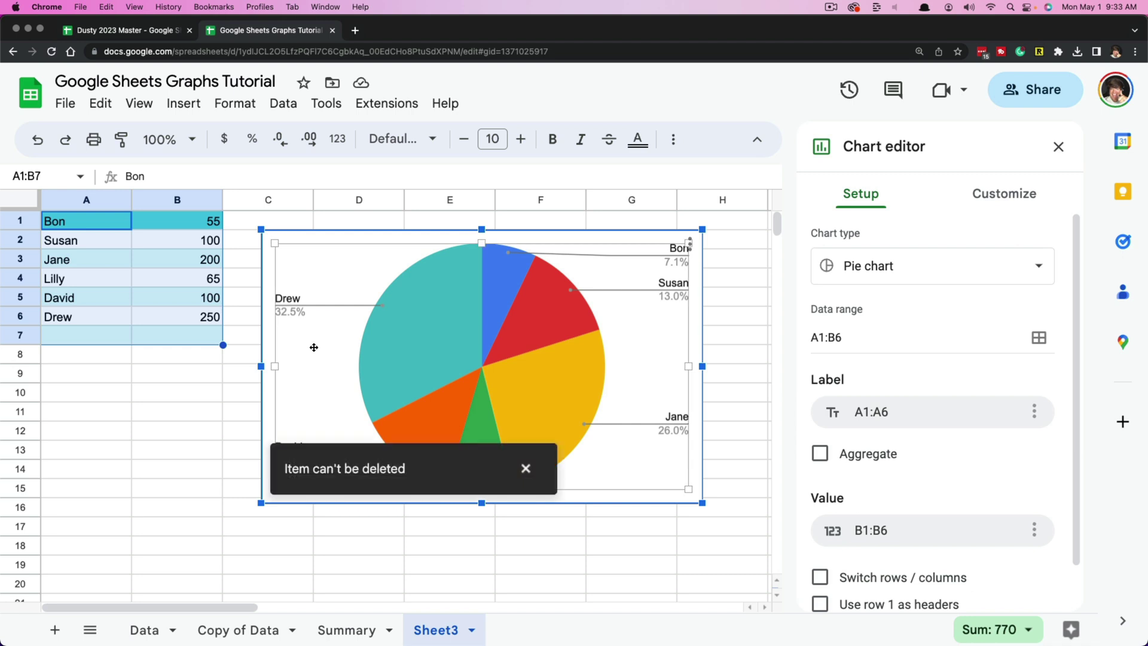
click(255, 381)
click(327, 378)
key(BackSpace)
Step: From empty cell E8, insert a new empty column chart
click(435, 361)
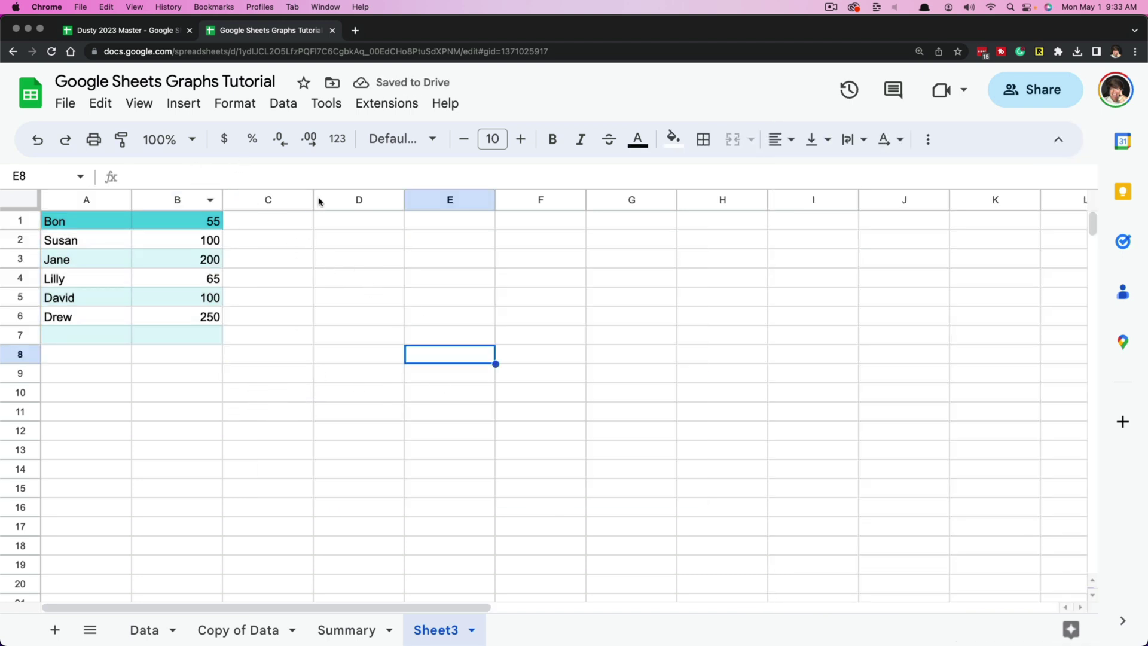
click(184, 104)
click(221, 265)
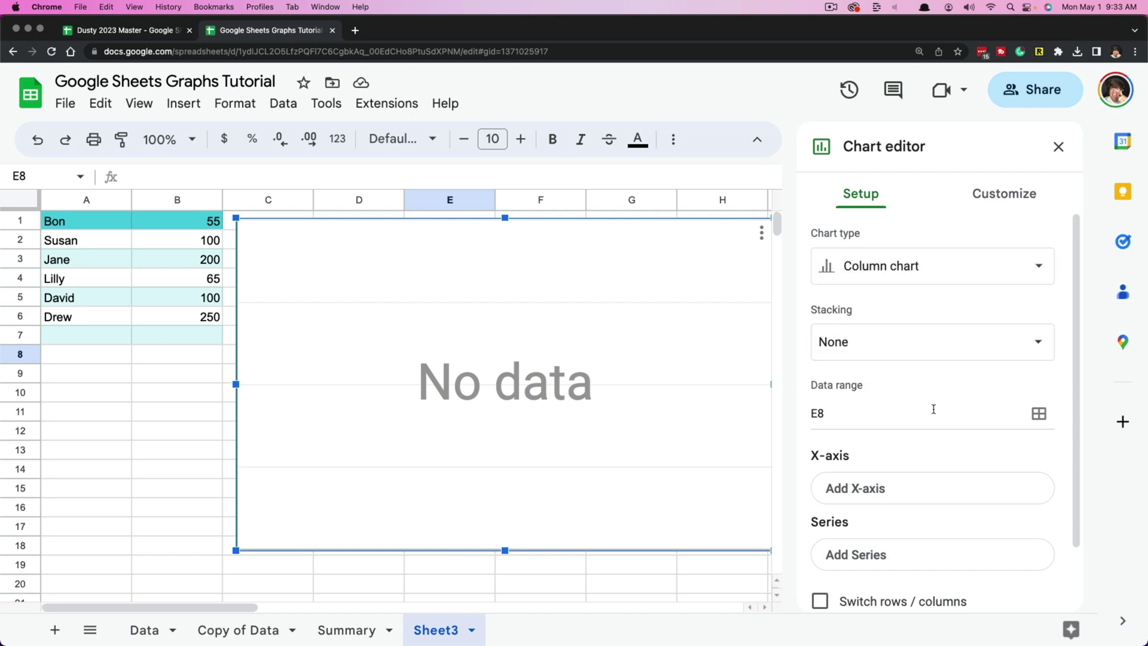
Step: Set the column chart's data range to A1:B6 so it plots all six names
click(1039, 413)
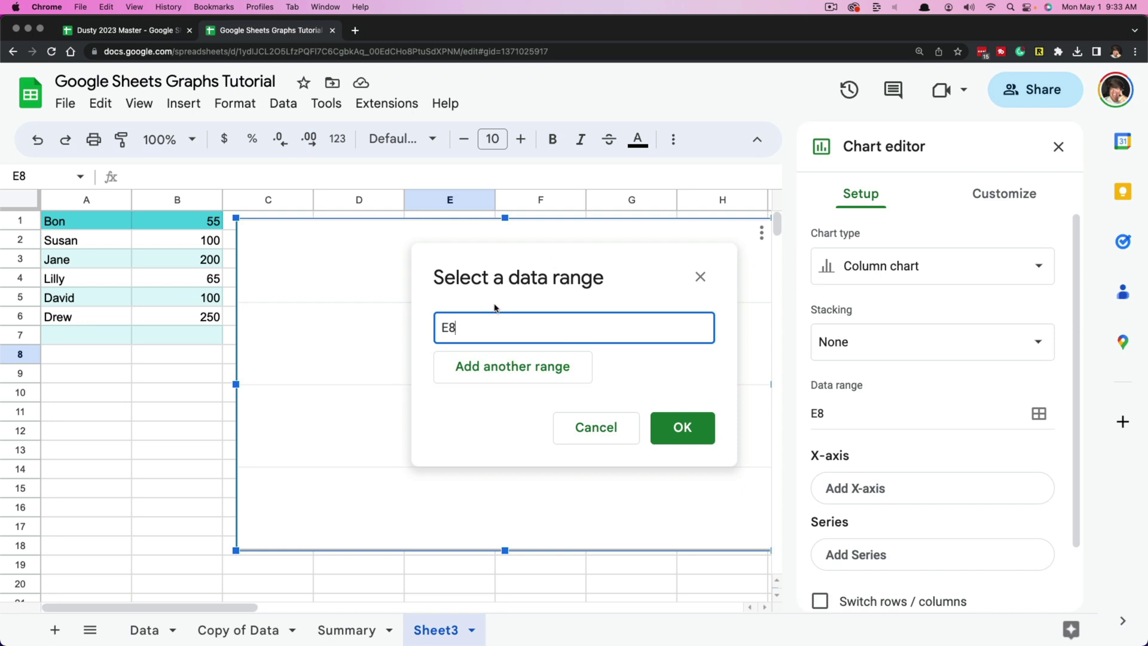
click(130, 224)
drag(129, 224, 191, 317)
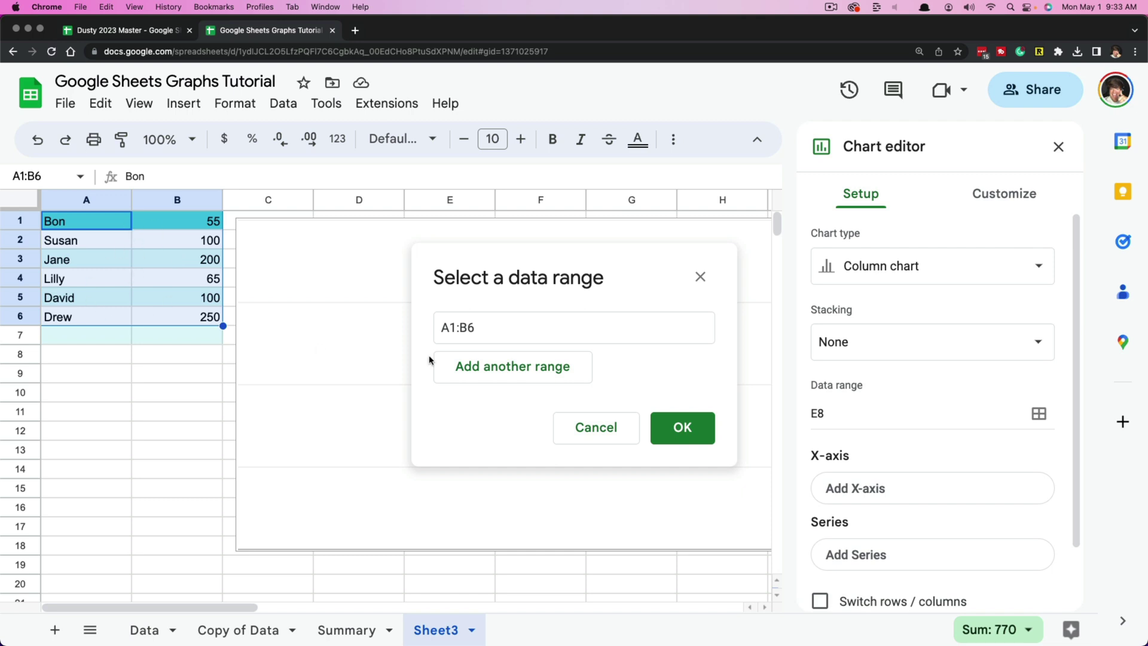
click(657, 426)
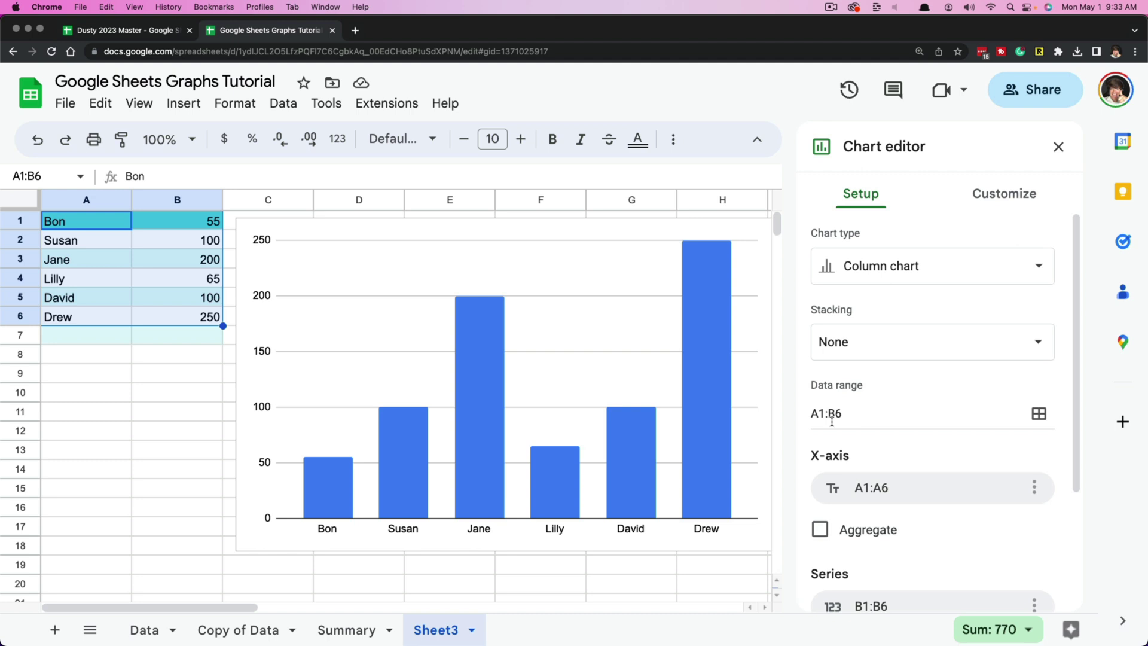
Step: Zoom the sheet to 75% and stretch the chart to column J and row 24
click(191, 139)
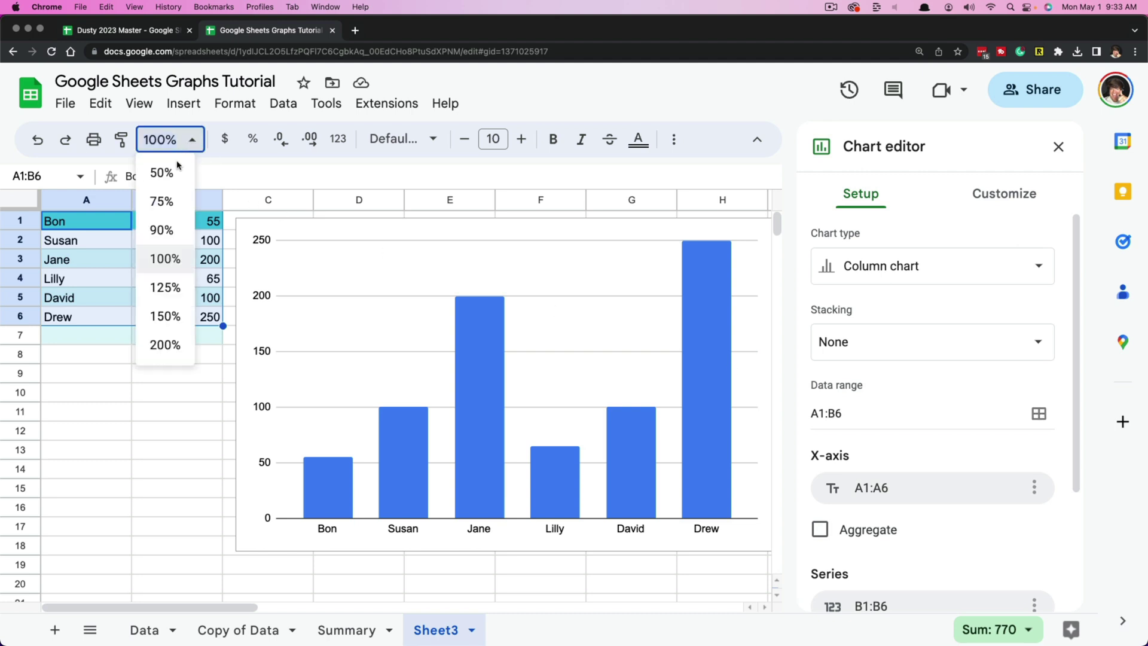
click(166, 200)
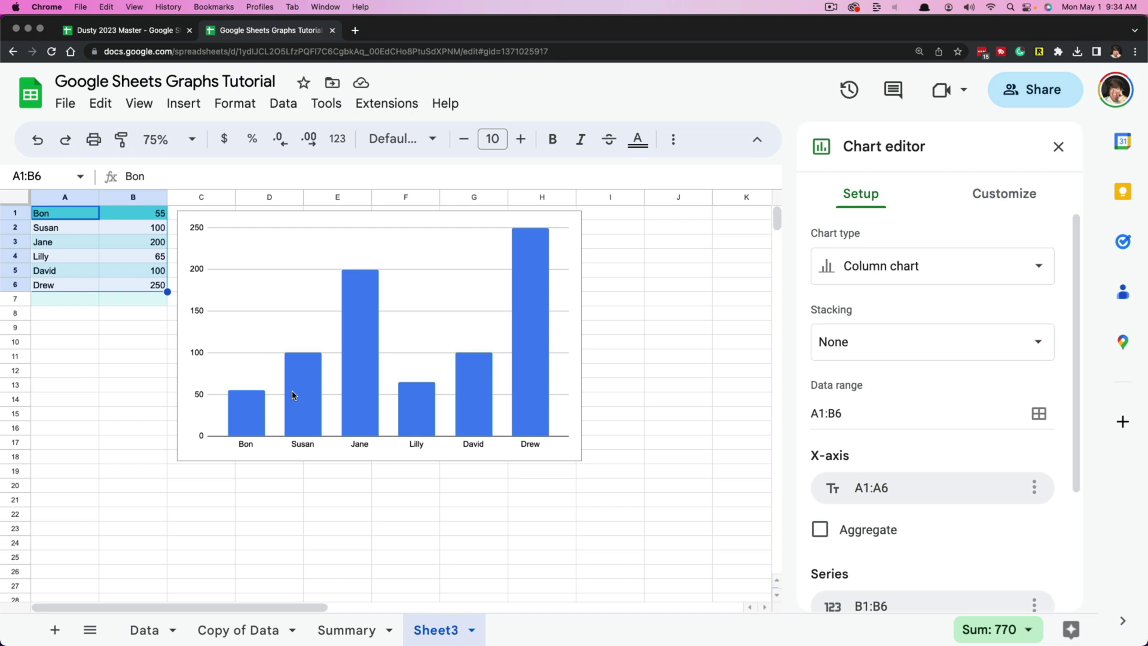
click(580, 460)
drag(580, 460, 703, 540)
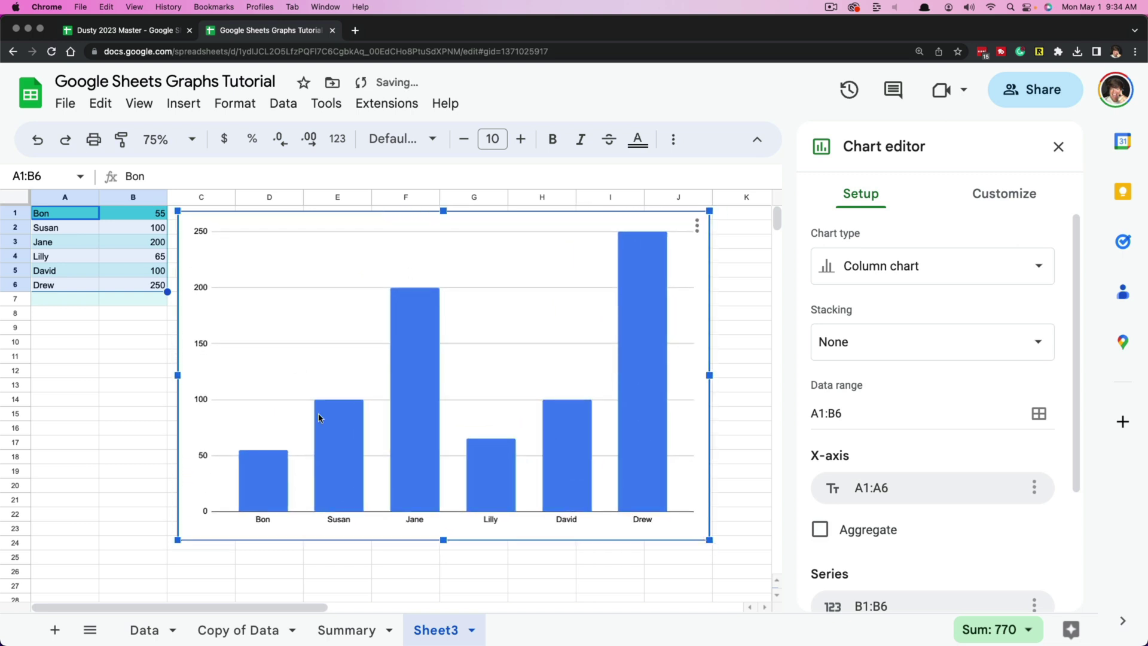
scroll(891, 419, down, 3)
scroll(897, 419, up, 3)
Step: Change the chart type to a line chart, then to an area chart
click(889, 261)
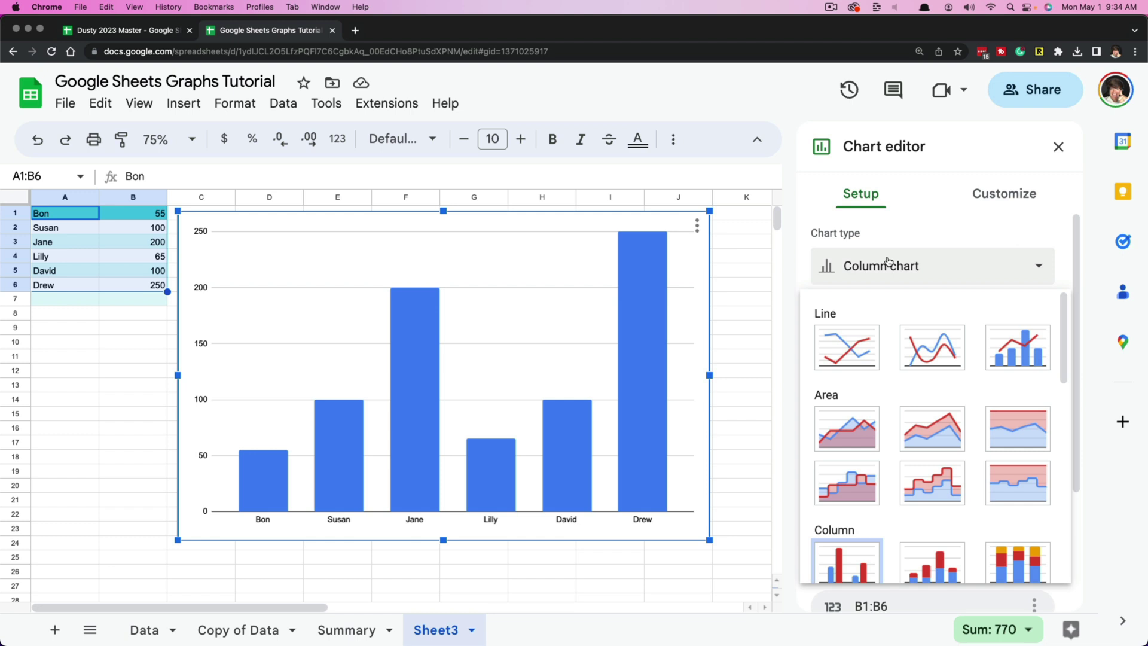
scroll(884, 373, down, 3)
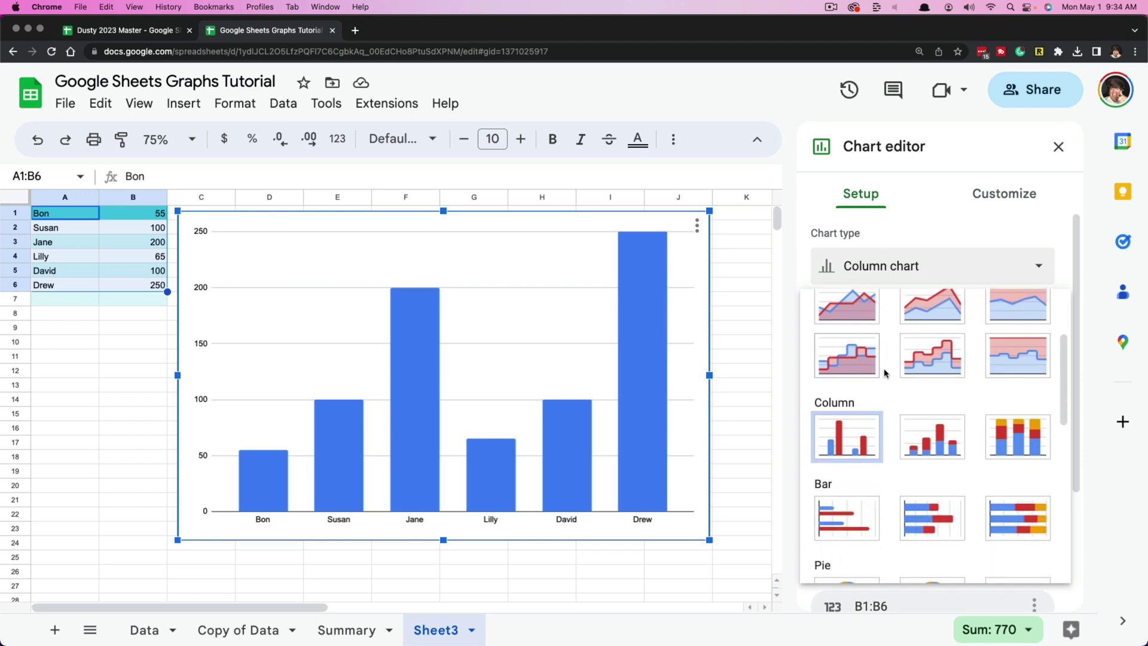
scroll(884, 359, up, 3)
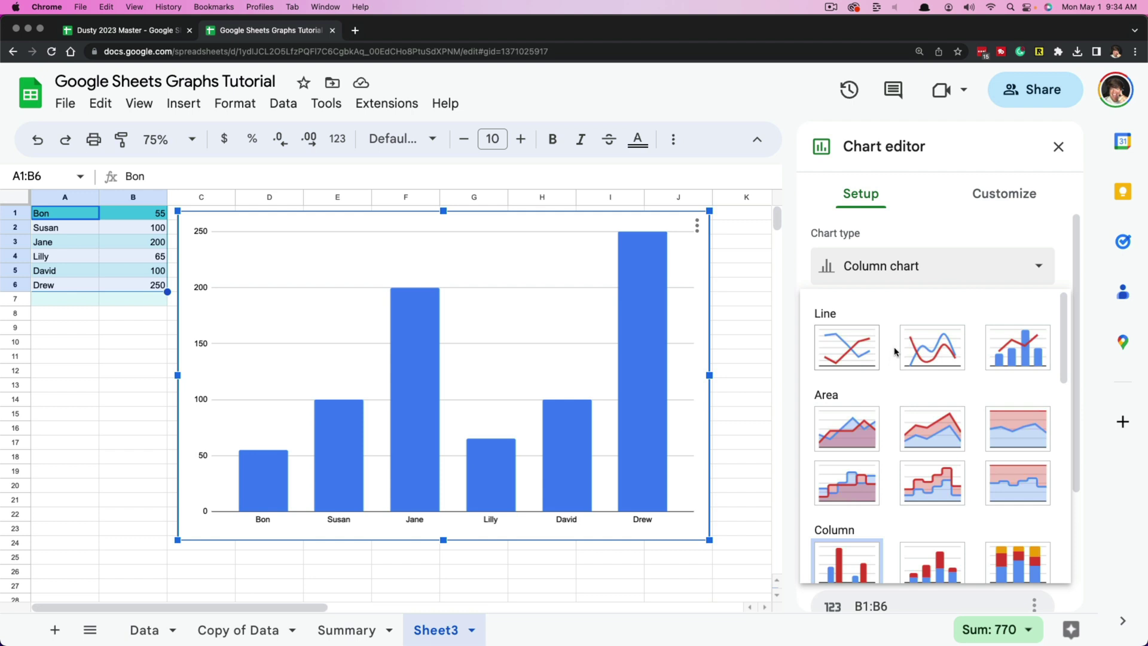
scroll(895, 351, down, 1)
click(851, 347)
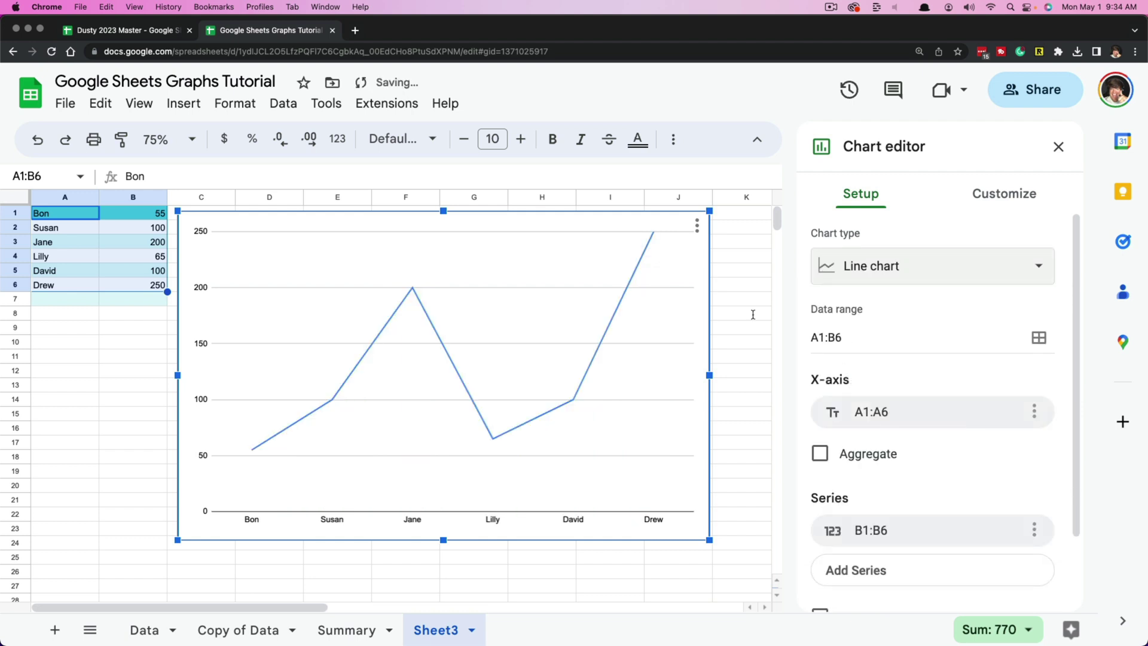
click(874, 272)
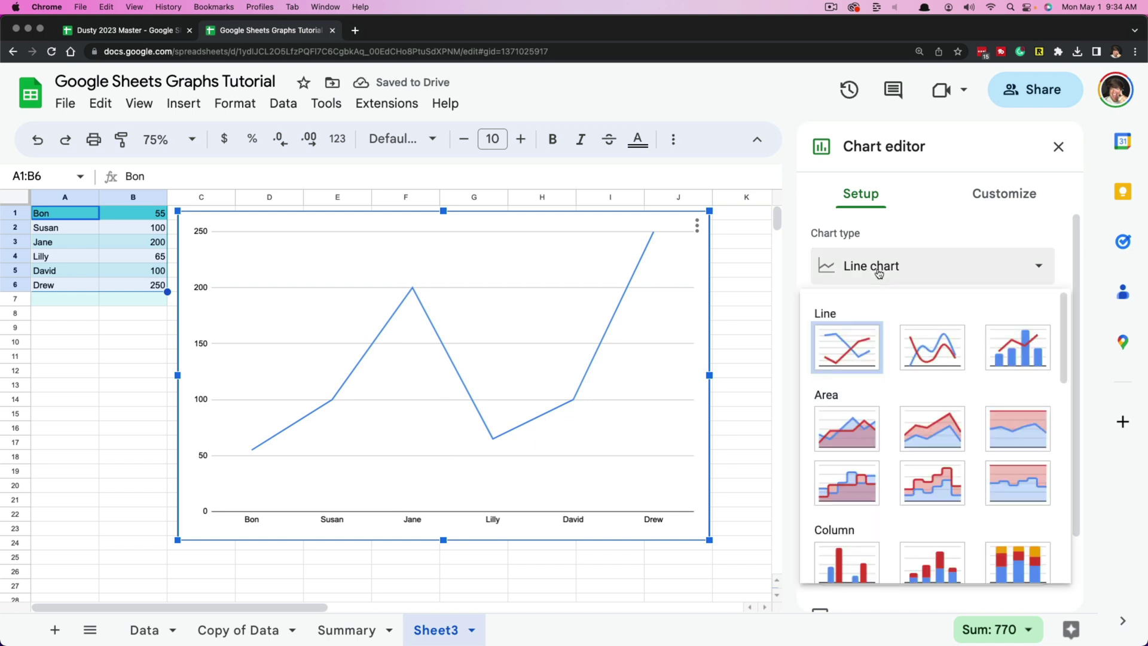
click(834, 434)
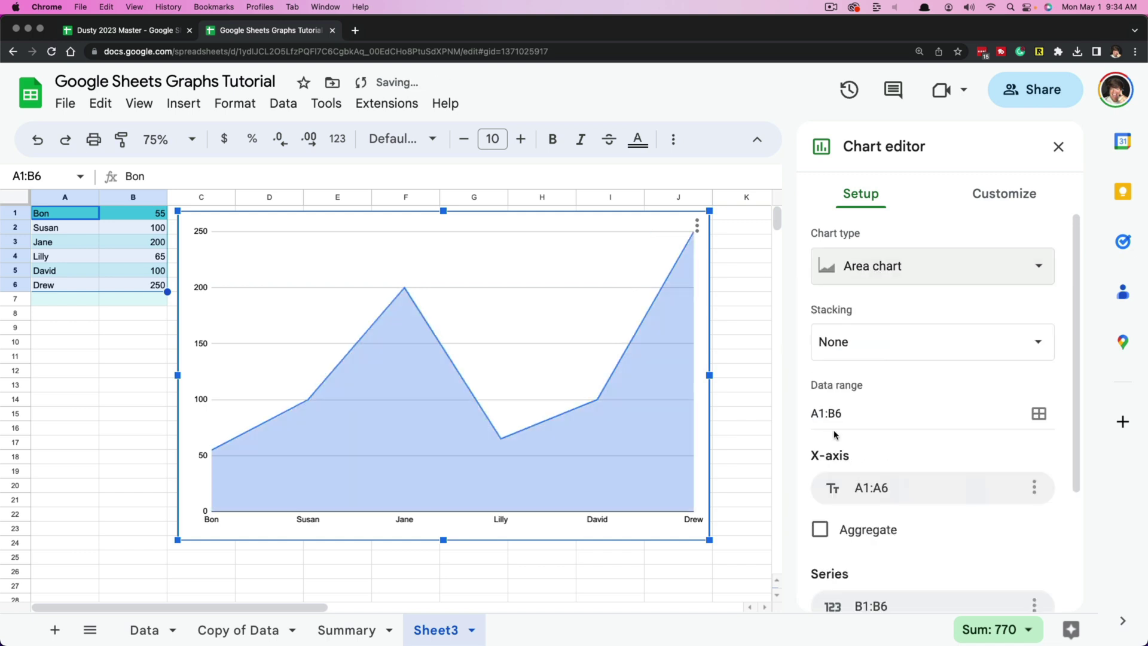
Step: Change the chart to a 100% stacked column chart, then to a plain column chart
click(850, 269)
scroll(920, 477, down, 3)
click(1019, 451)
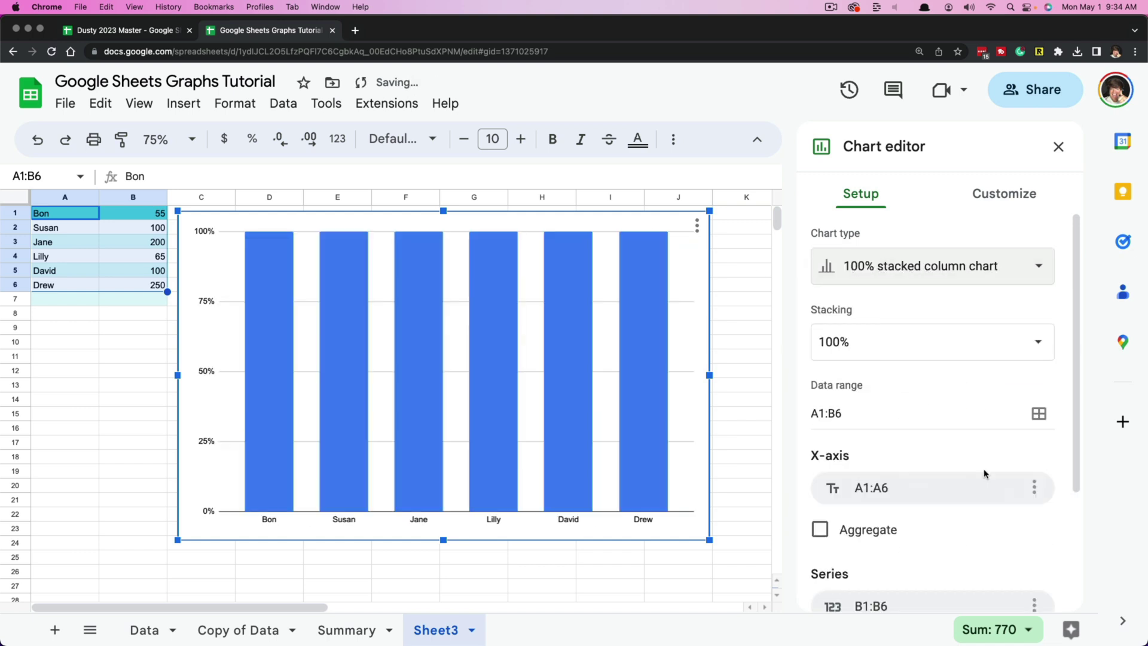
click(876, 274)
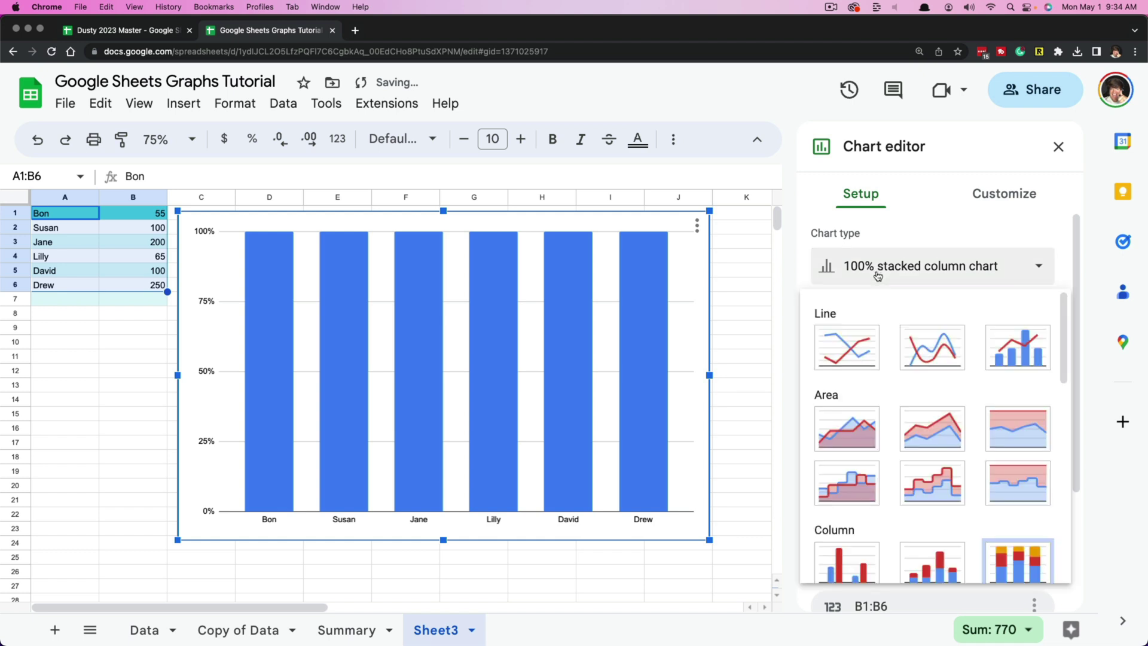
click(861, 556)
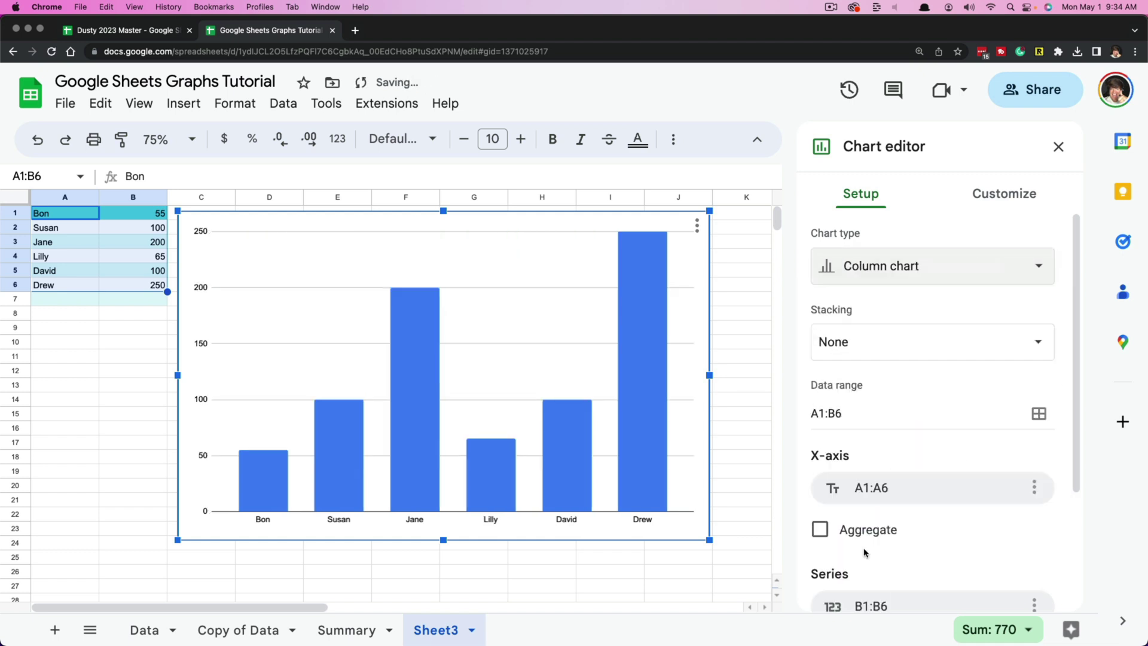
scroll(889, 466, down, 3)
scroll(861, 390, up, 3)
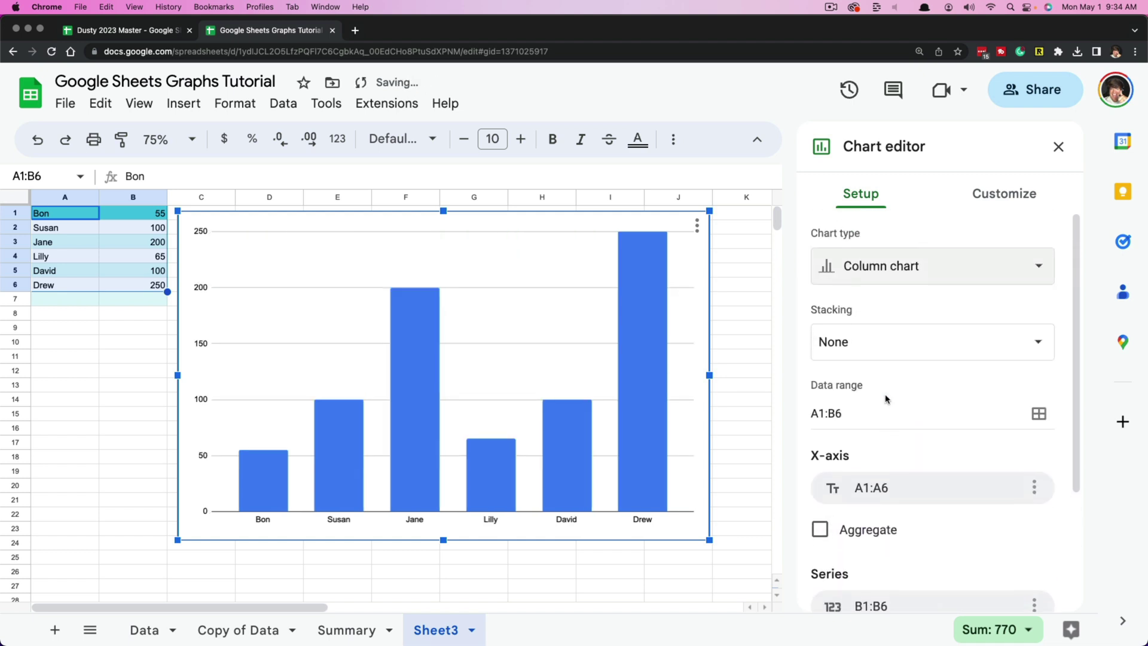
Step: Make the chart a horizontal bar chart on a 0–250 scale
click(871, 279)
scroll(887, 443, down, 3)
scroll(887, 444, down, 2)
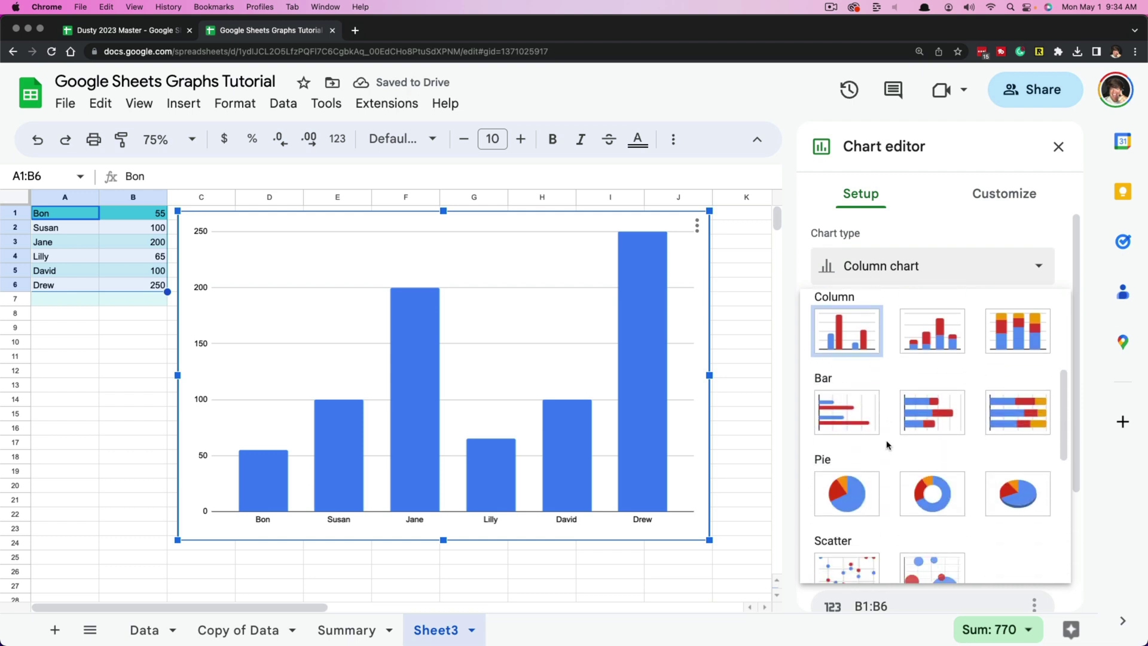
click(847, 412)
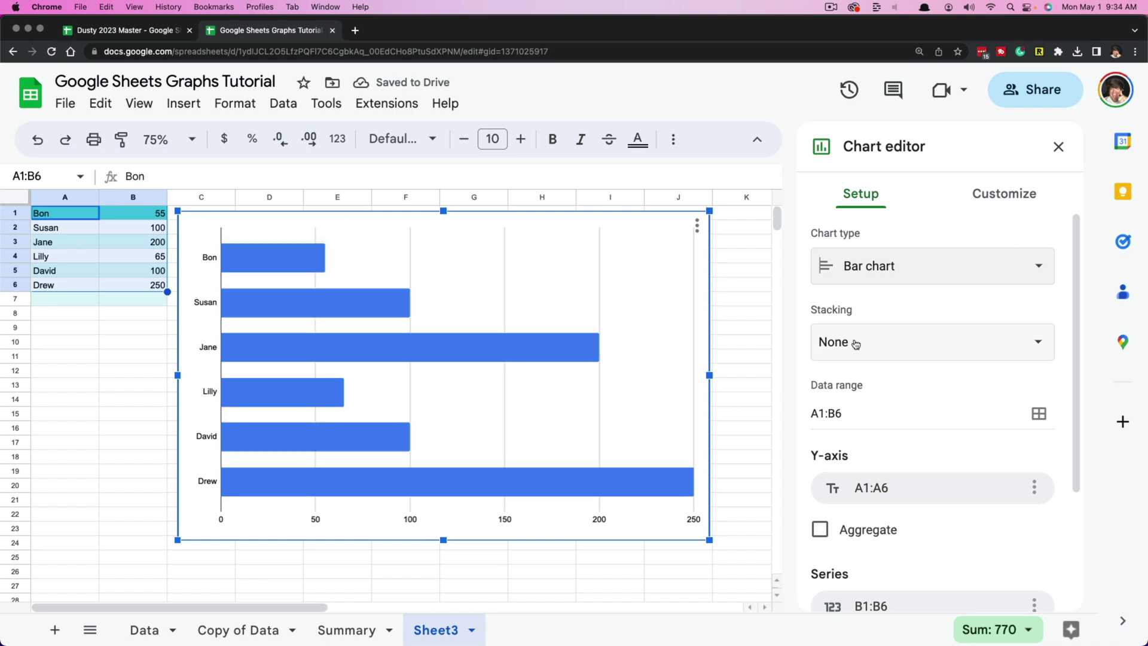
click(854, 276)
scroll(904, 486, down, 5)
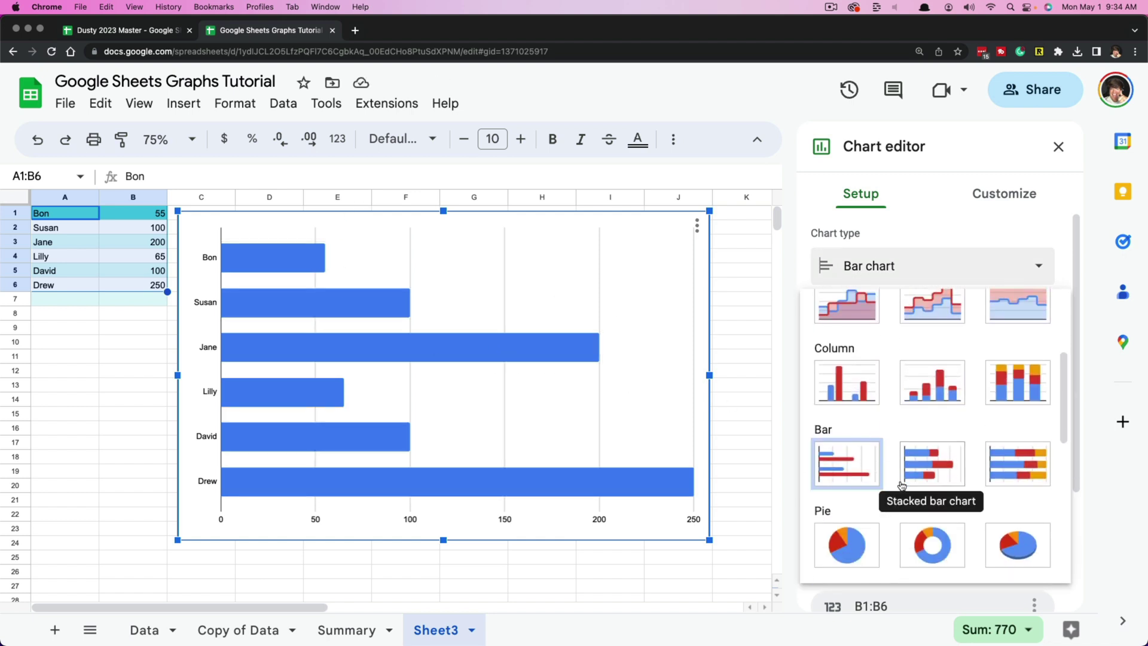
Step: Choose Pie chart as the chart type, making Drew the largest slice at 32.5%
click(847, 449)
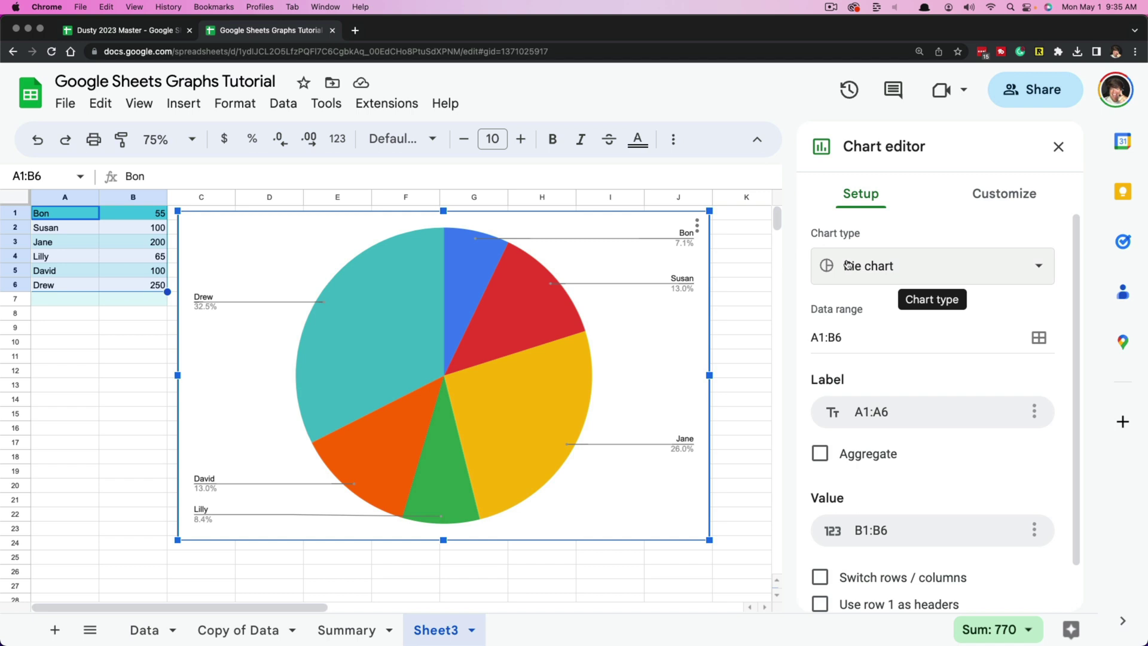
scroll(884, 363, down, 1)
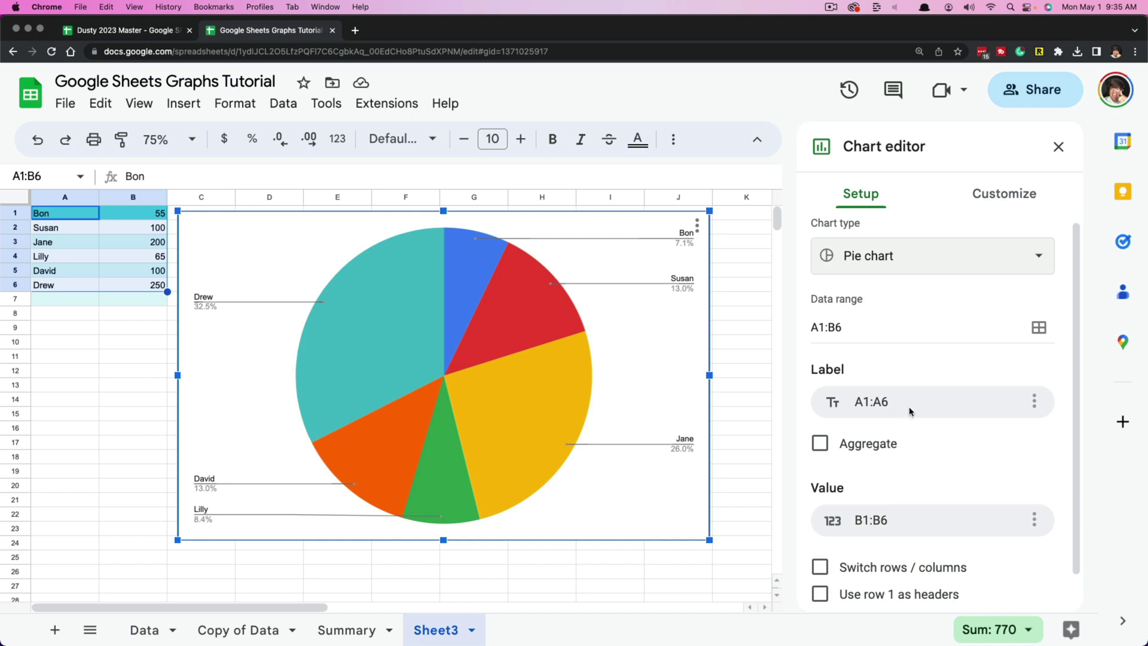
Step: Inspect the A1:A6 label range picker and cancel without changes
click(1035, 403)
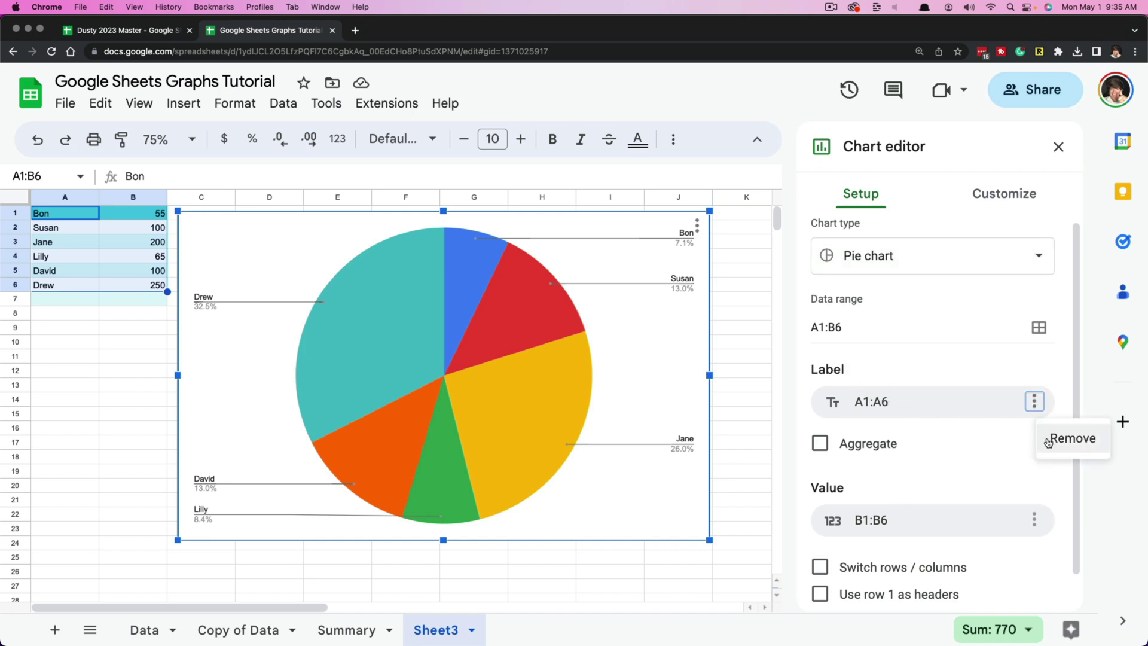
click(900, 408)
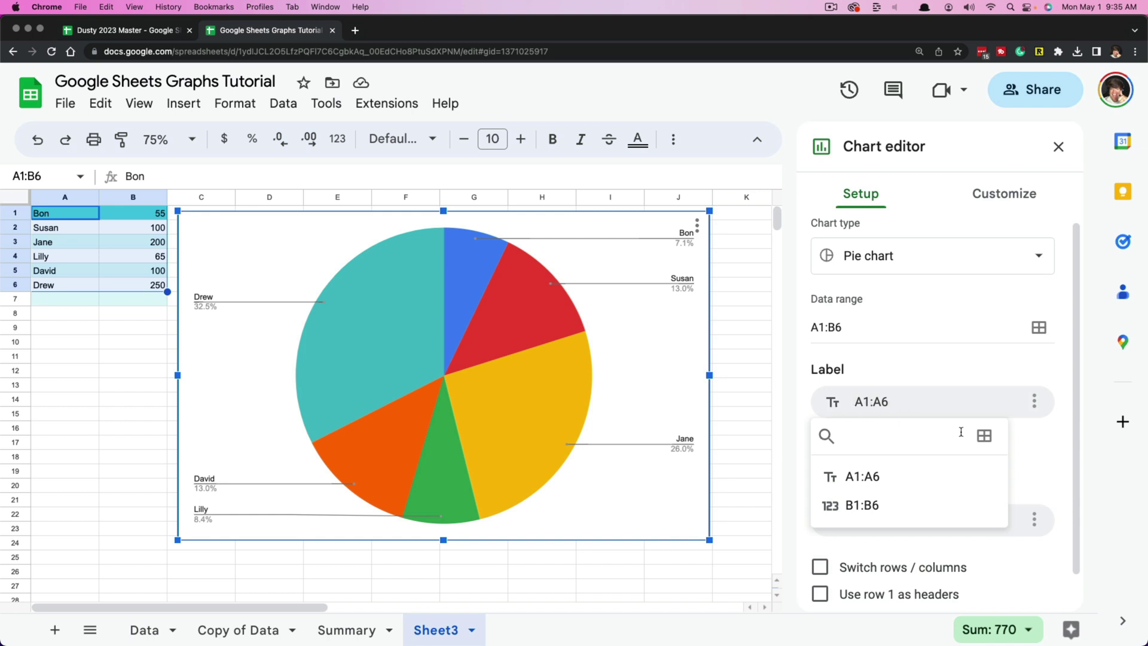
click(985, 437)
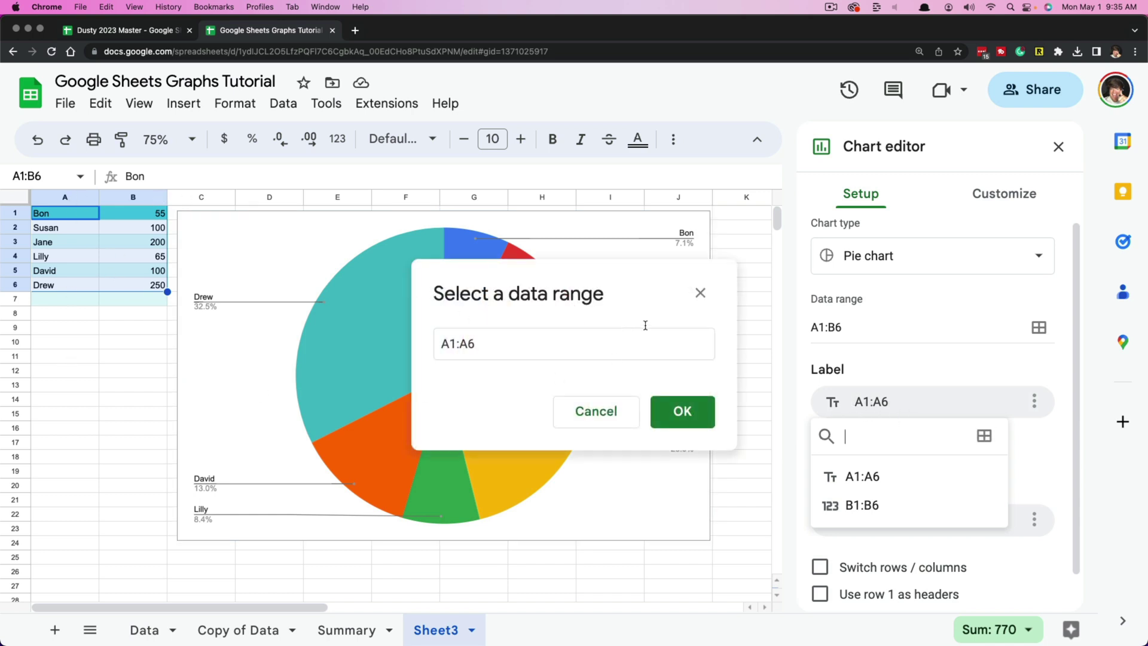
click(700, 293)
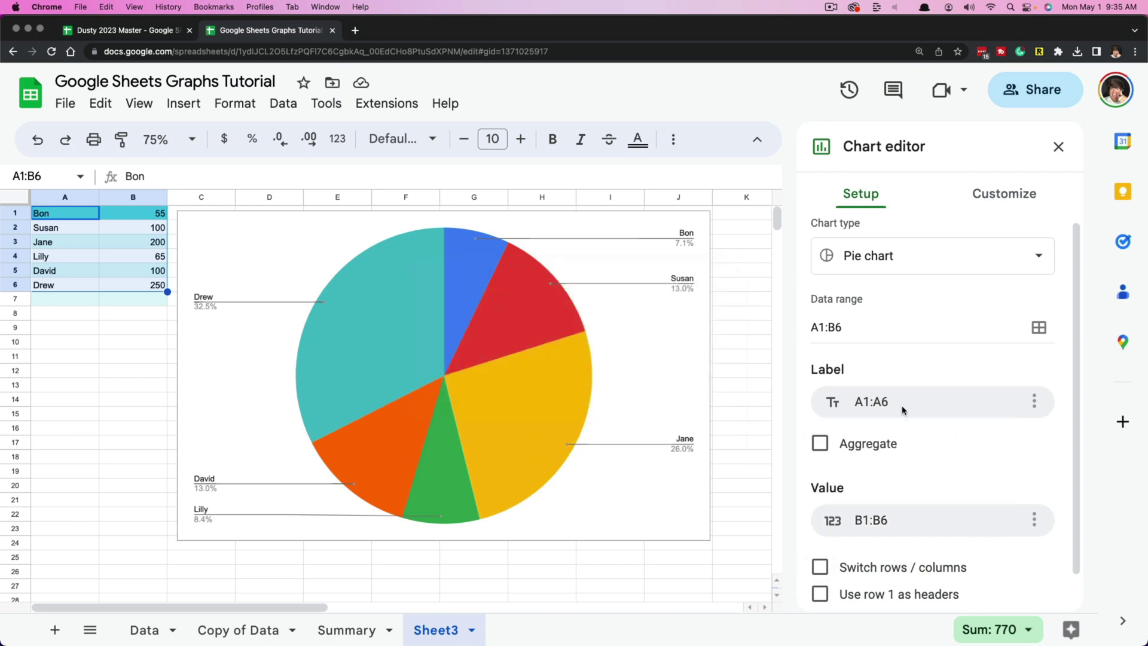
scroll(902, 409, down, 1)
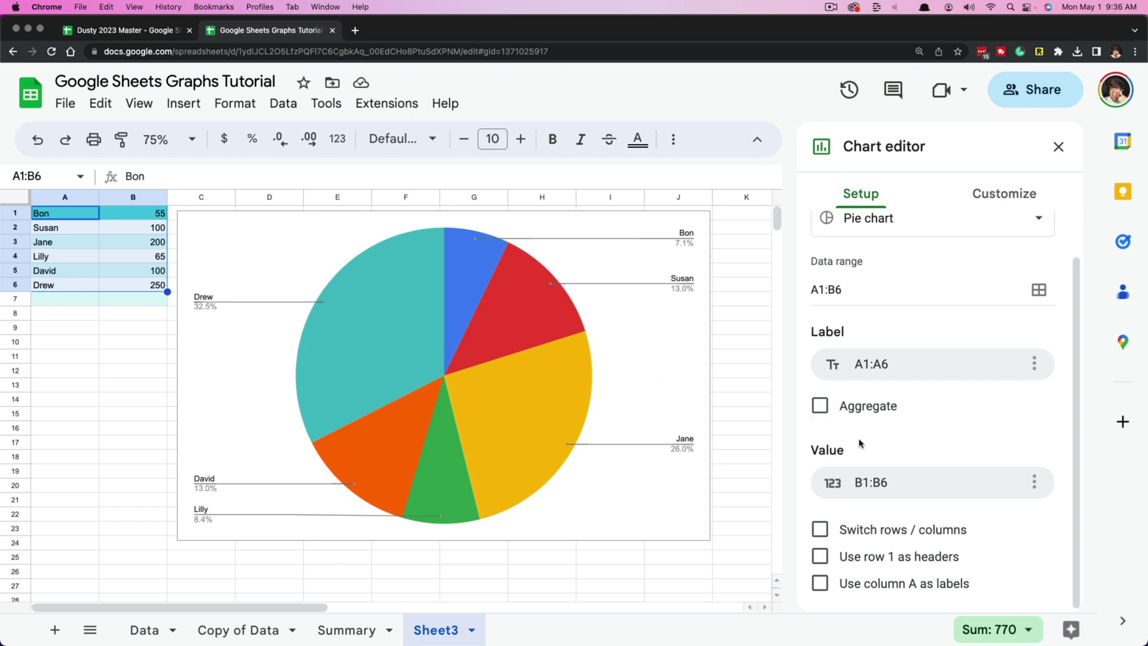
Step: Inspect and cancel the value range picker, then turn on Switch rows / columns
click(870, 483)
click(984, 516)
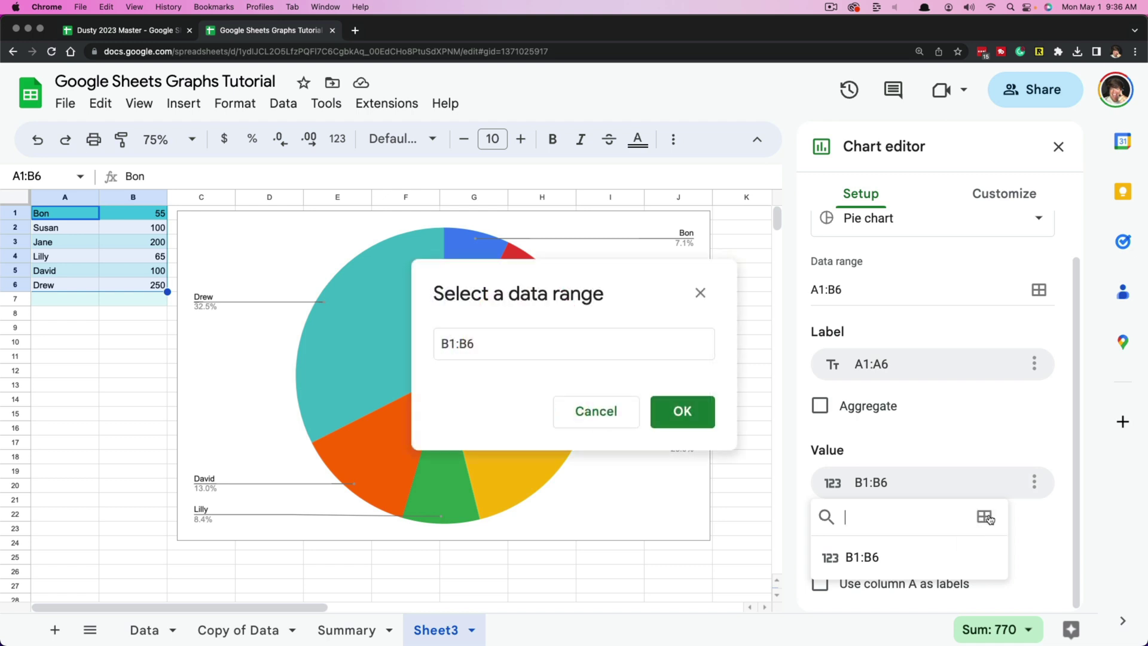
click(620, 415)
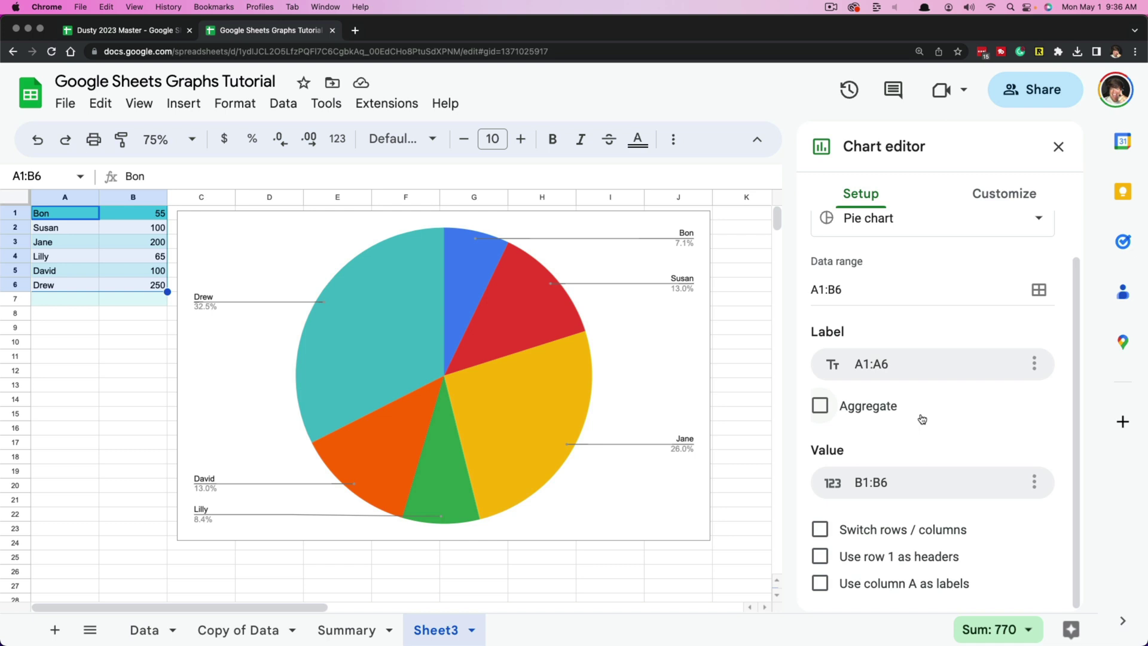
click(820, 529)
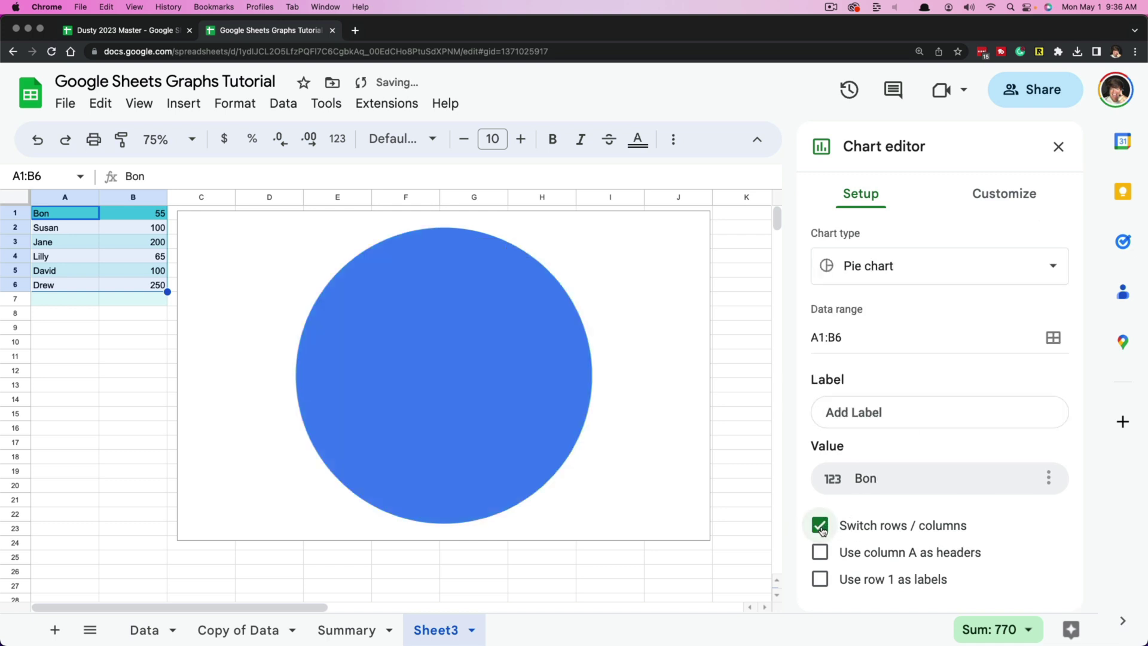
Step: Turn off Switch rows / columns and change the pie chart to a column chart
click(820, 529)
click(861, 266)
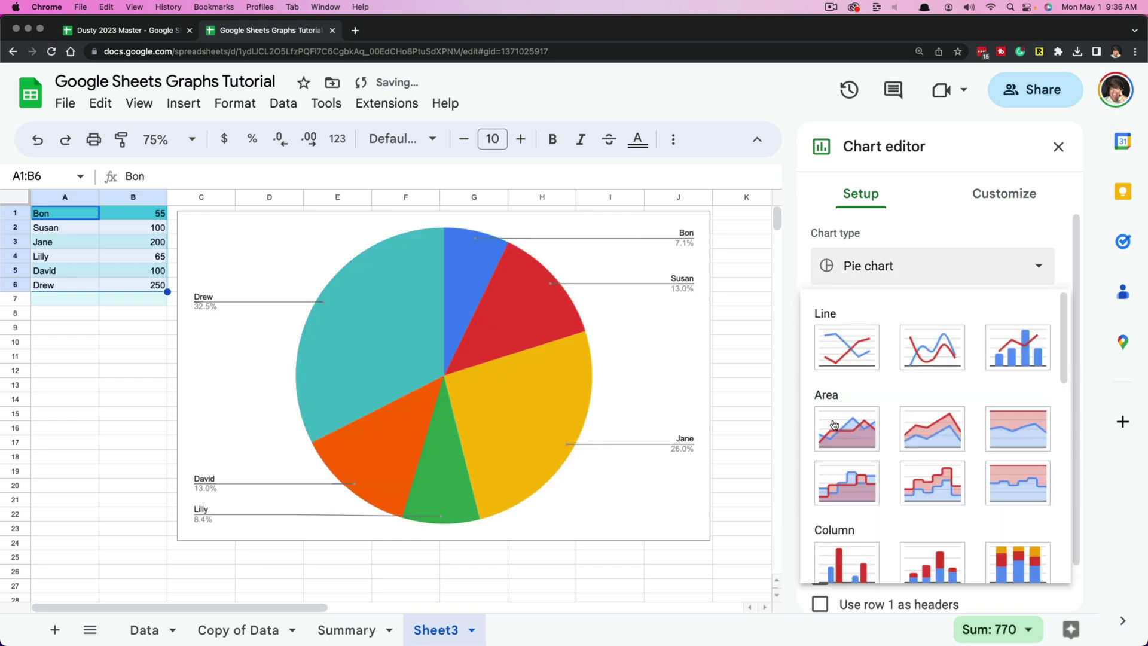
scroll(861, 472, down, 2)
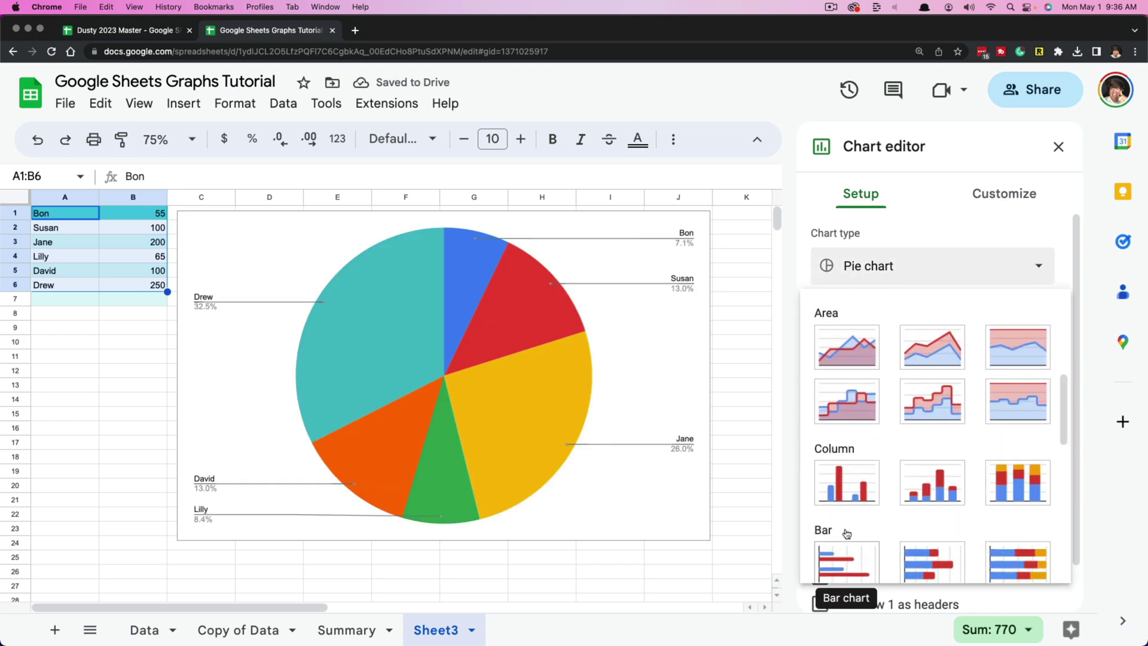
click(847, 485)
Step: Toggle Switch rows / columns on and off, then enable Use row 1 as headers
scroll(920, 497, down, 3)
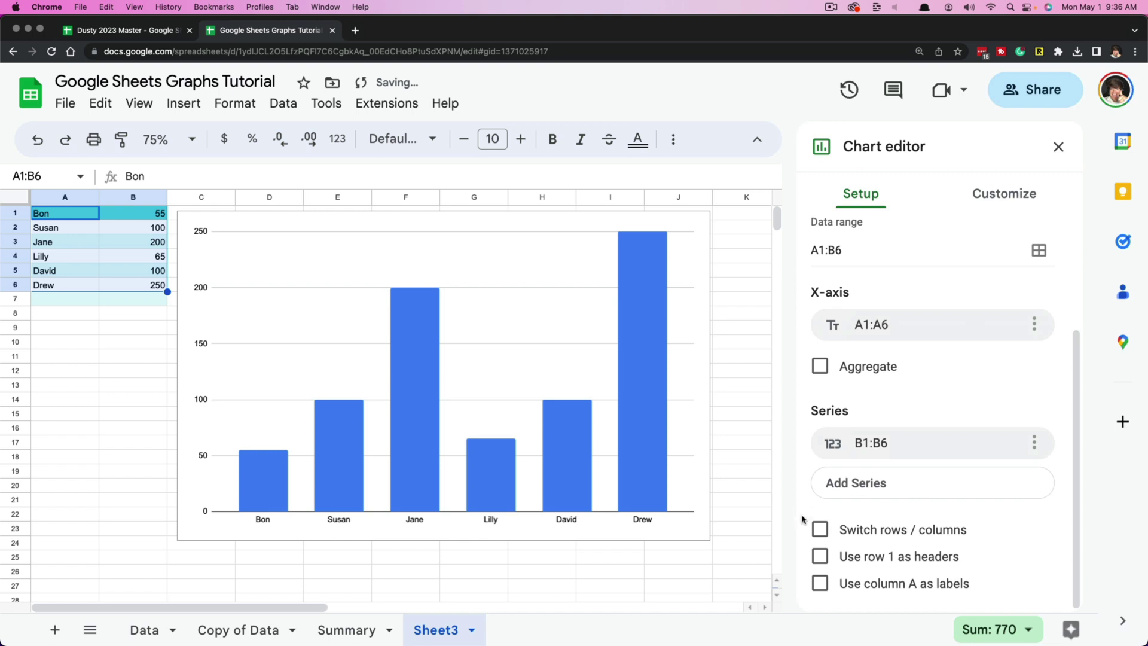
click(820, 531)
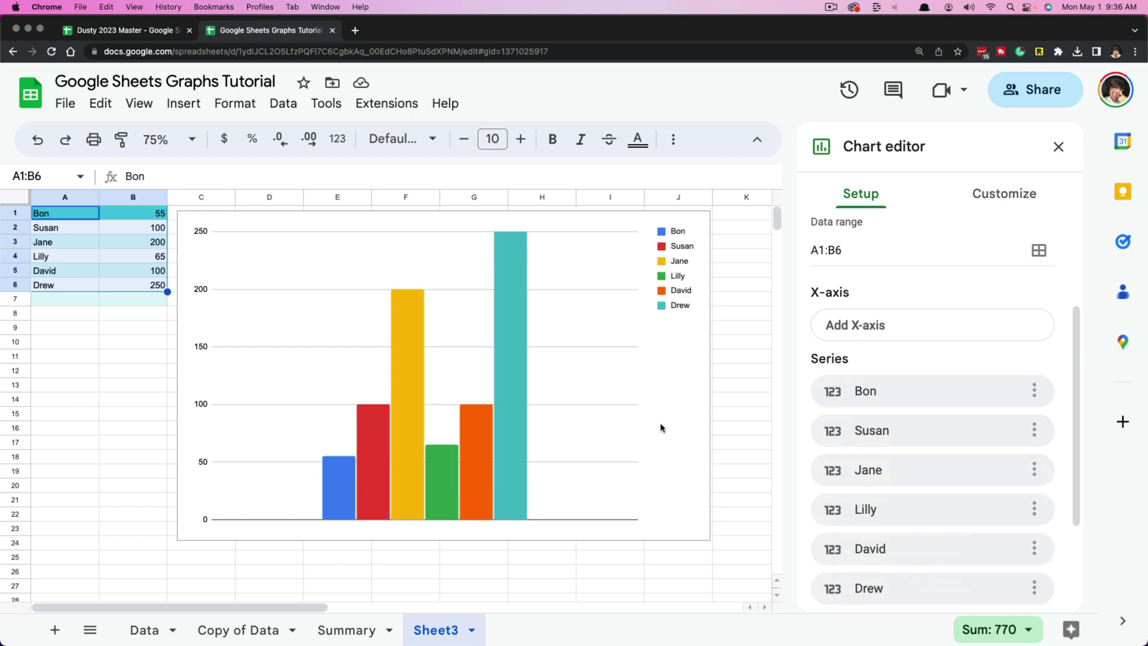
scroll(938, 430, down, 3)
click(819, 529)
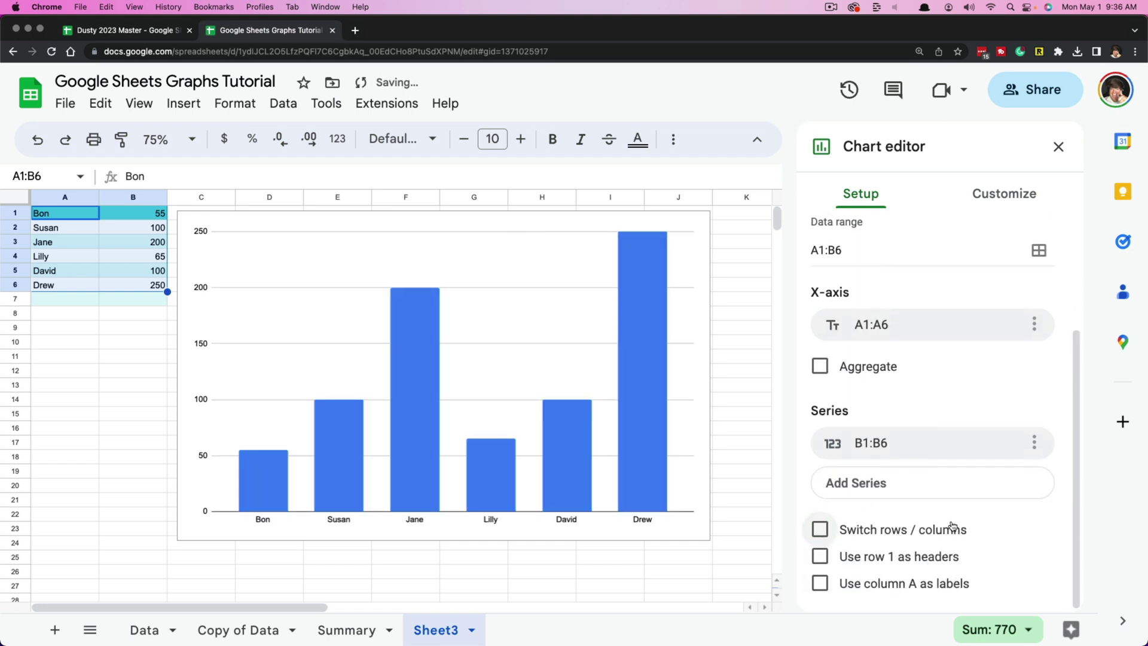
click(821, 557)
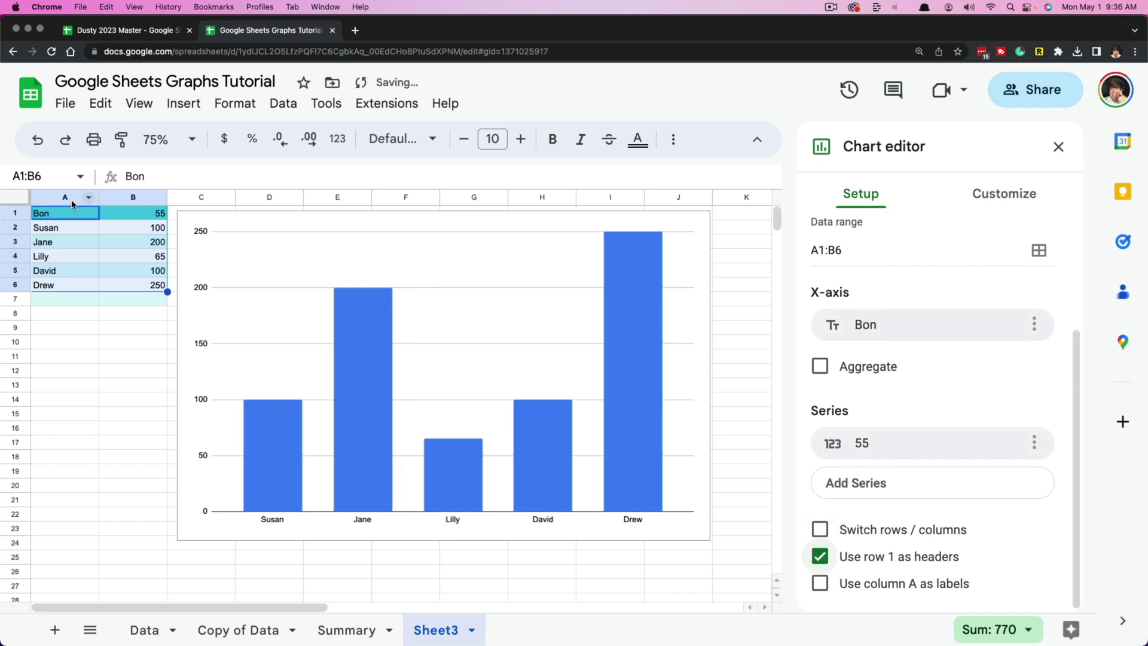
Step: Insert a new row 1 with 'Header' in A1 and B1, then select A1:B1 and the chart
right_click(15, 216)
click(95, 319)
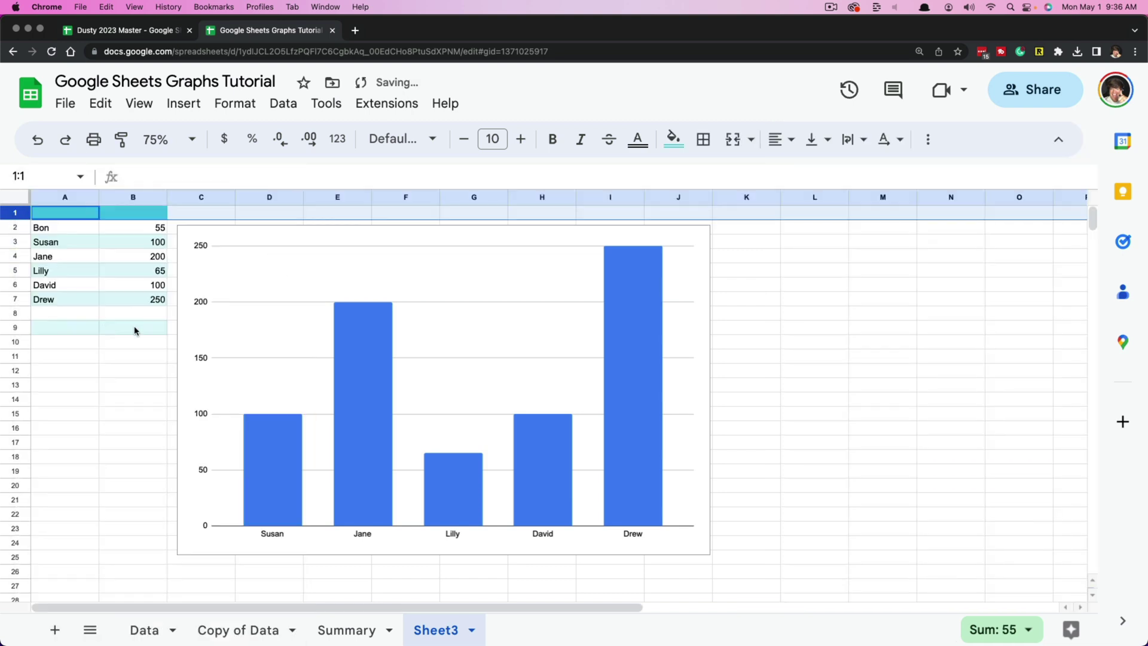
click(64, 218)
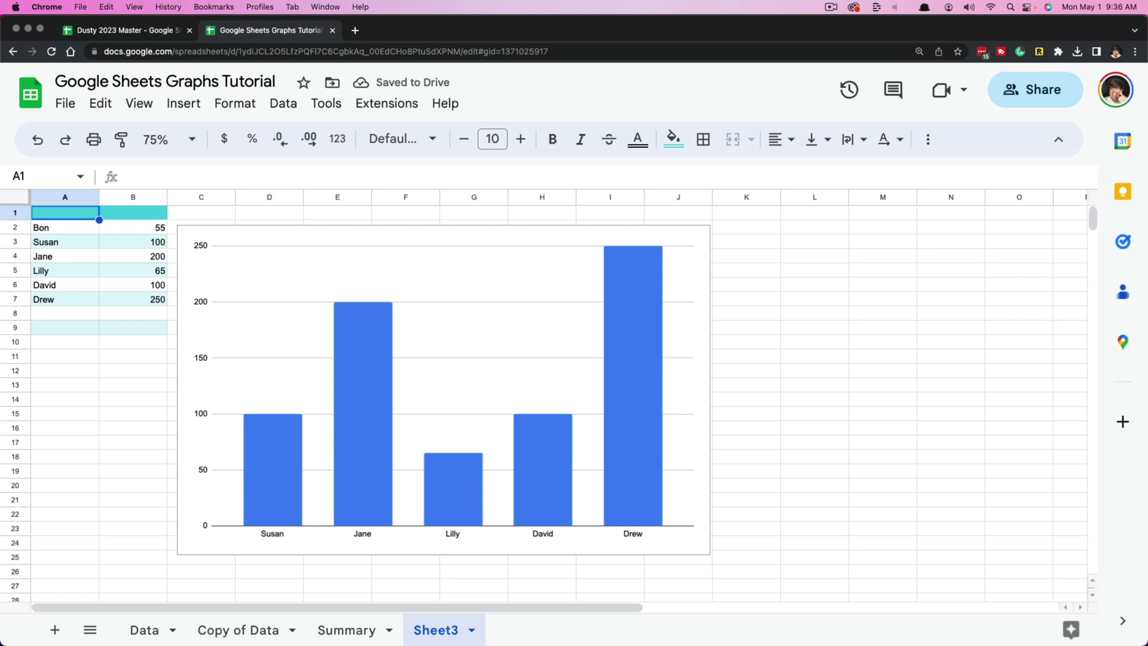
text(Header)
key(Tab)
text(Header)
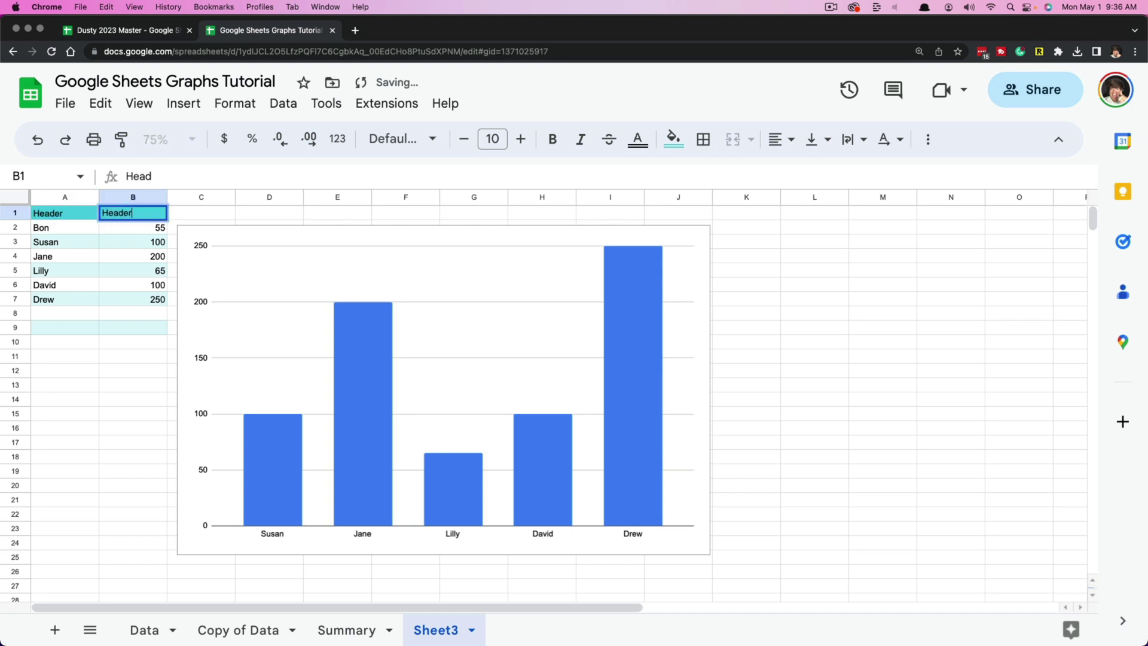
click(110, 491)
drag(55, 214, 108, 214)
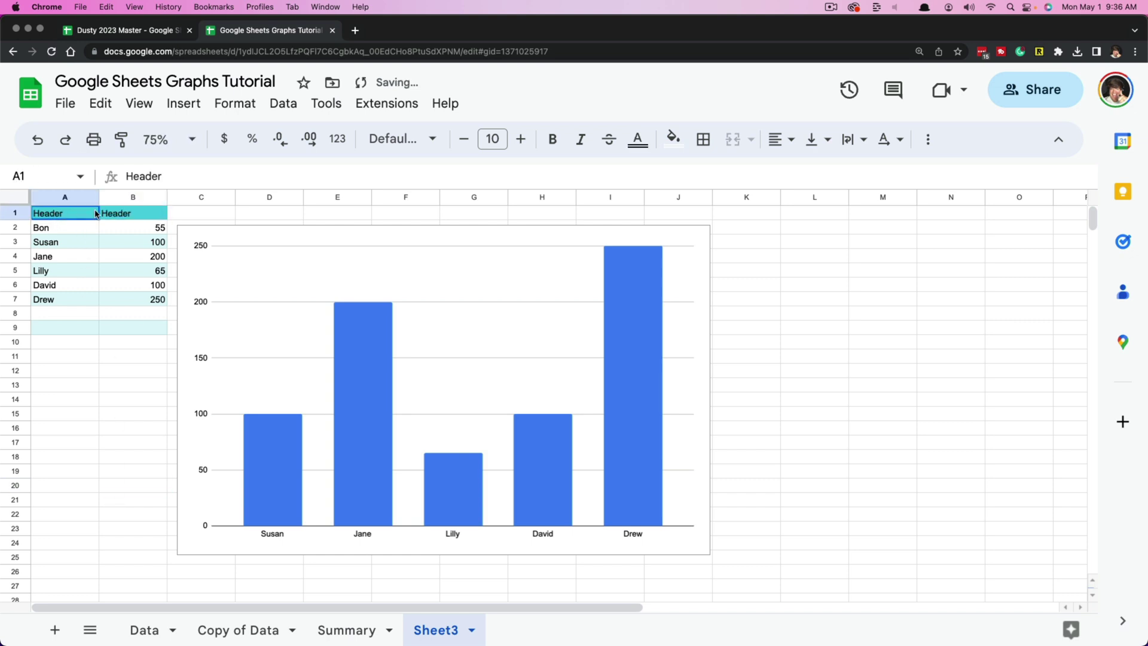
click(255, 309)
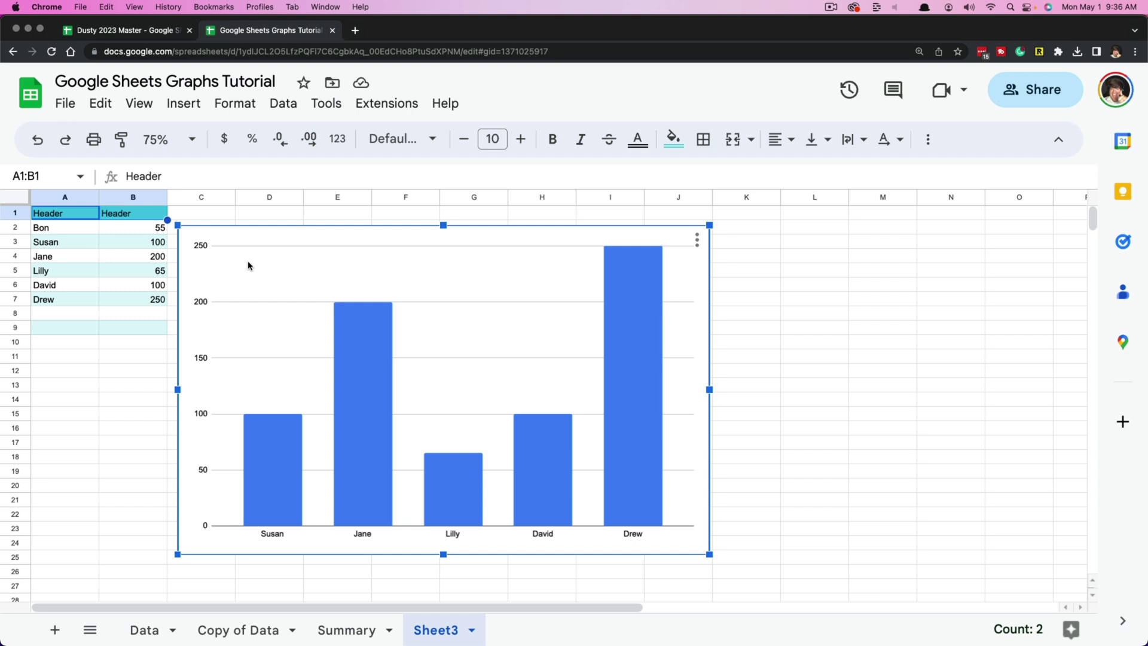
Step: Stop using row 2 as headers so the chart includes Bon in A2:B7
double_click(371, 270)
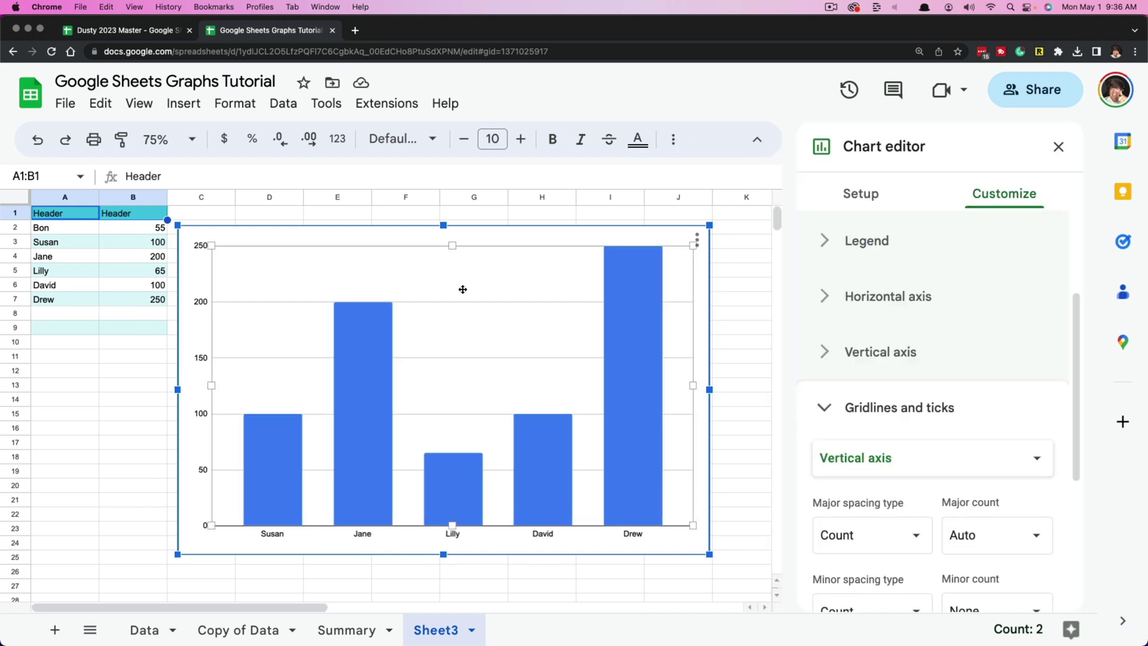
click(861, 193)
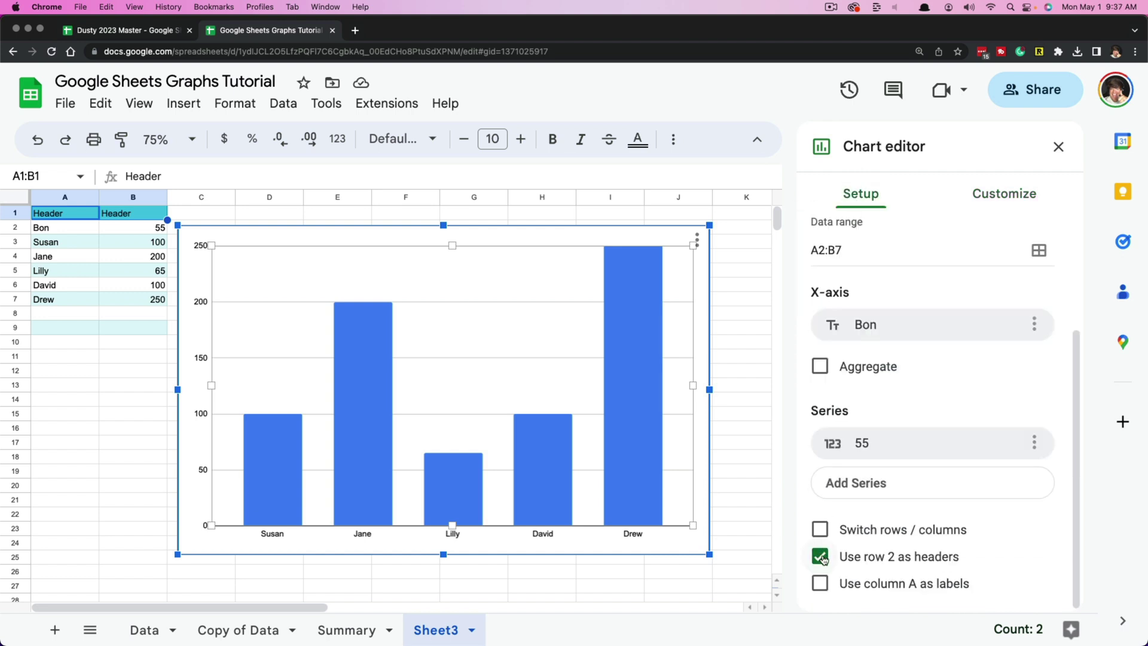
click(822, 557)
click(821, 557)
click(822, 557)
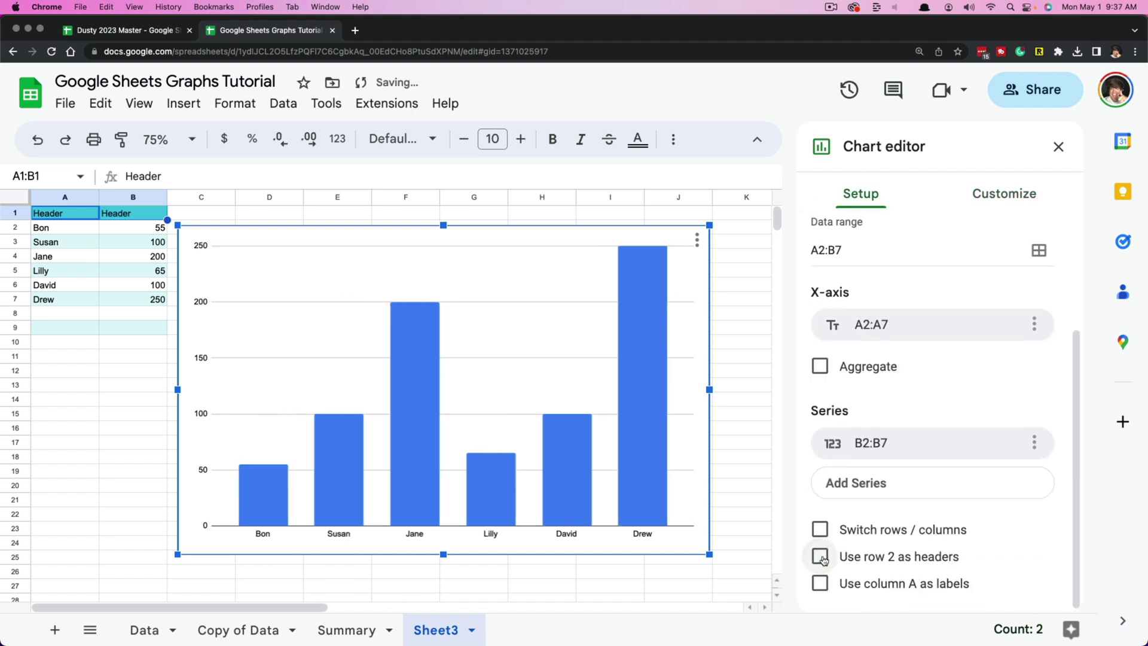
scroll(947, 408, up, 1)
scroll(947, 409, up, 3)
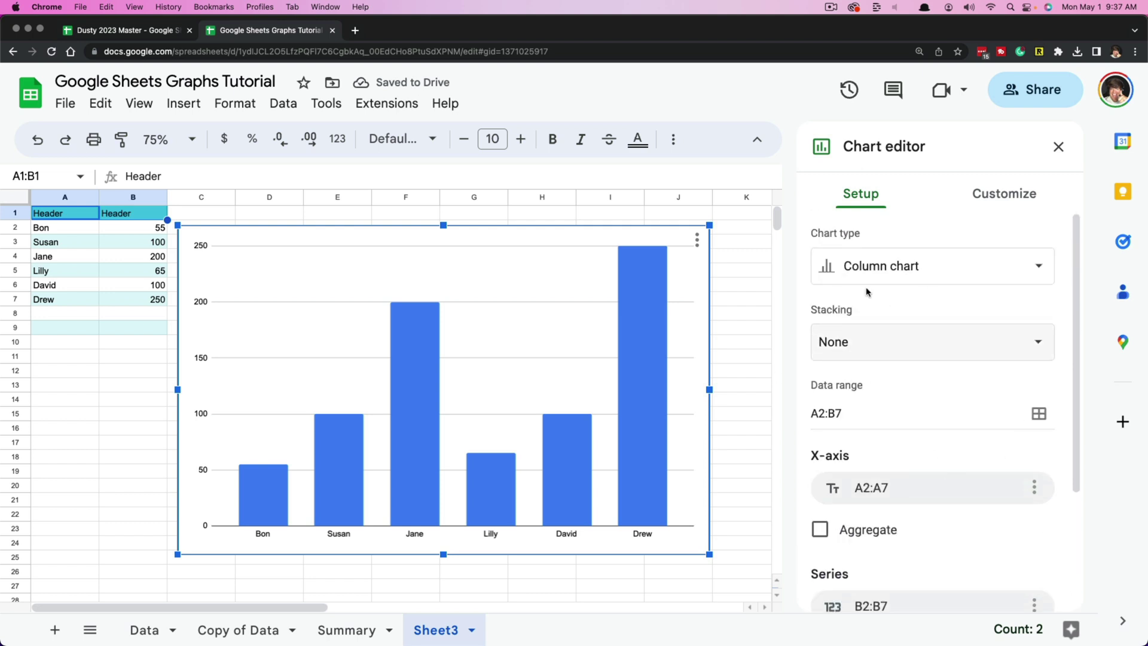
Step: In Customize, collapse Gridlines and ticks and expand the Chart style section
click(989, 202)
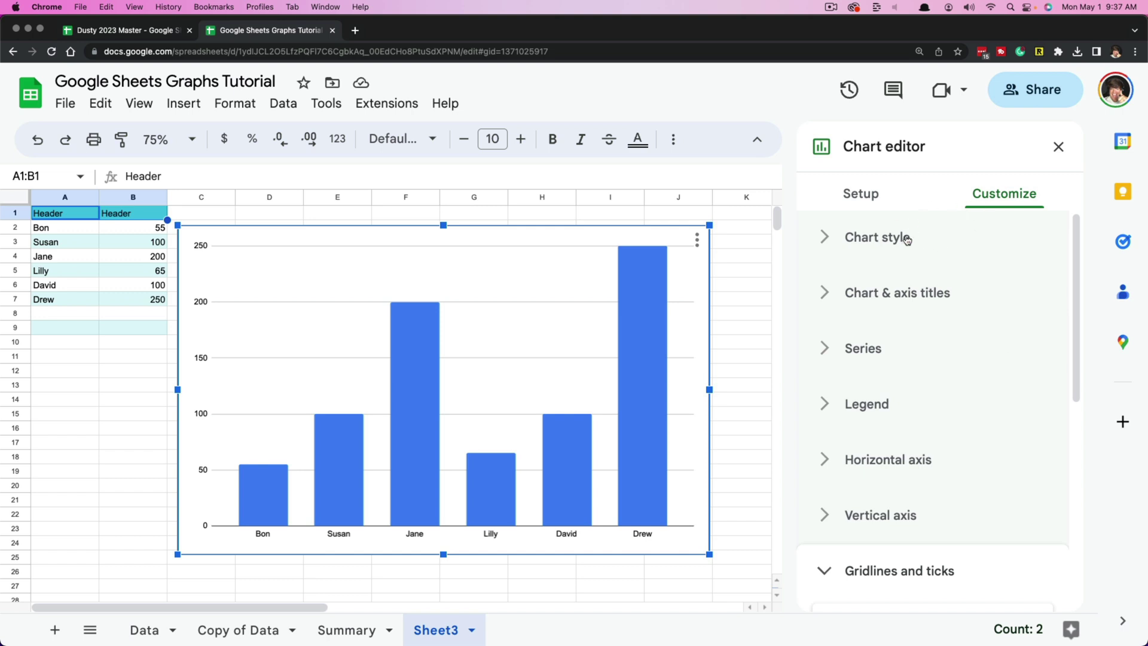
scroll(995, 399, down, 1)
scroll(994, 399, down, 3)
click(891, 254)
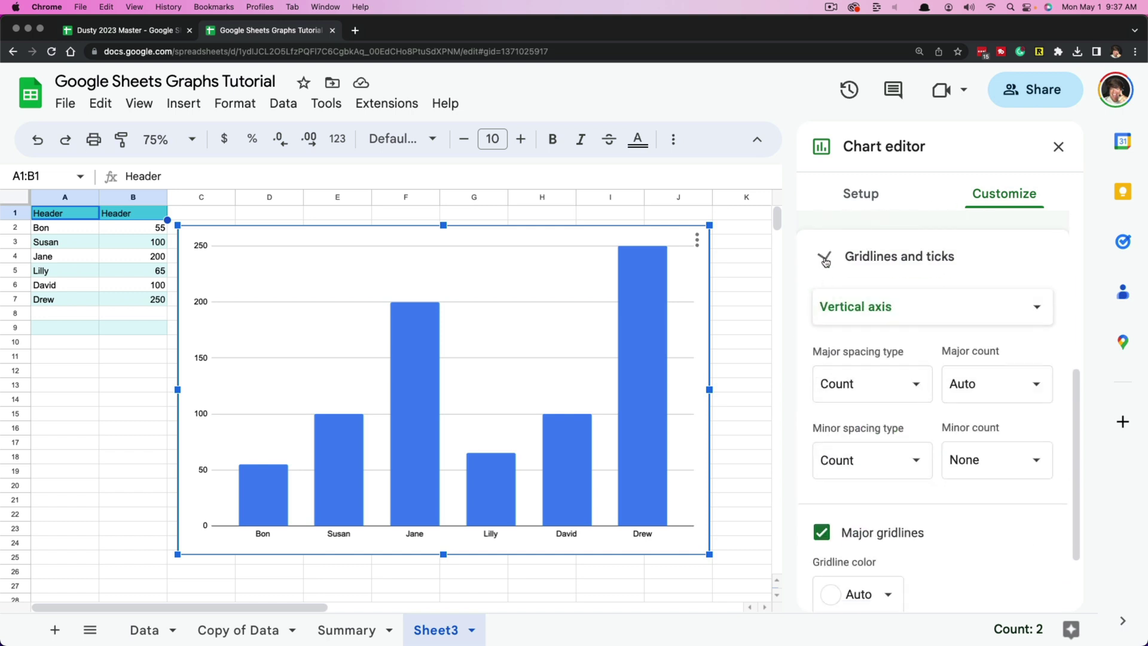
click(825, 241)
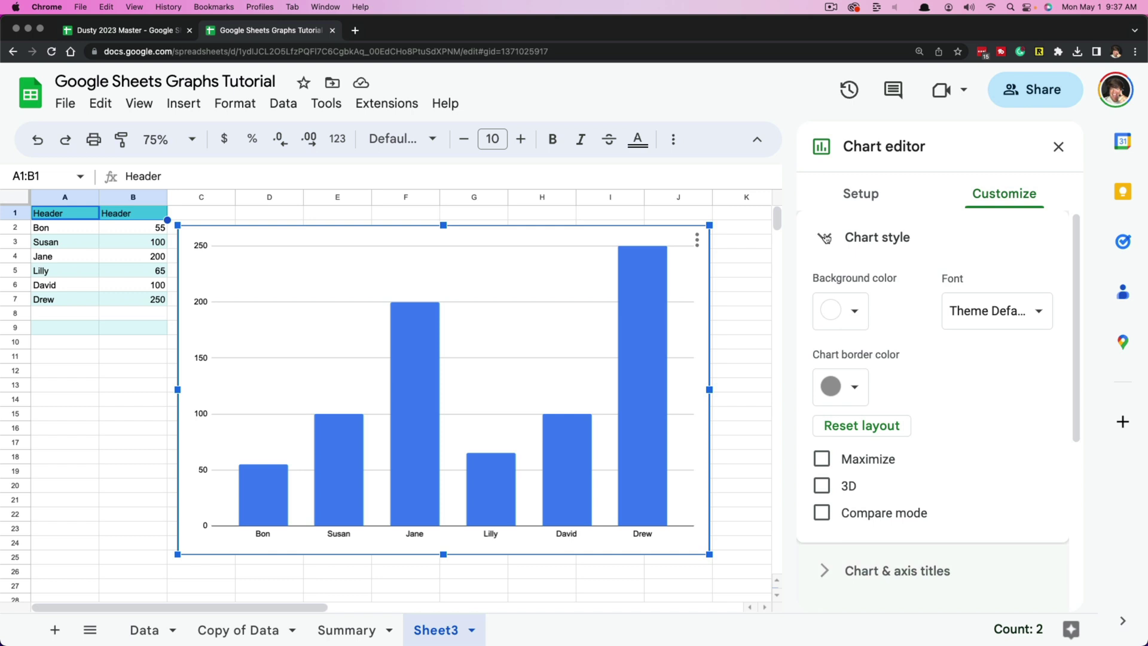
Step: Try a yellow chart background, then set Background color back to None
click(860, 320)
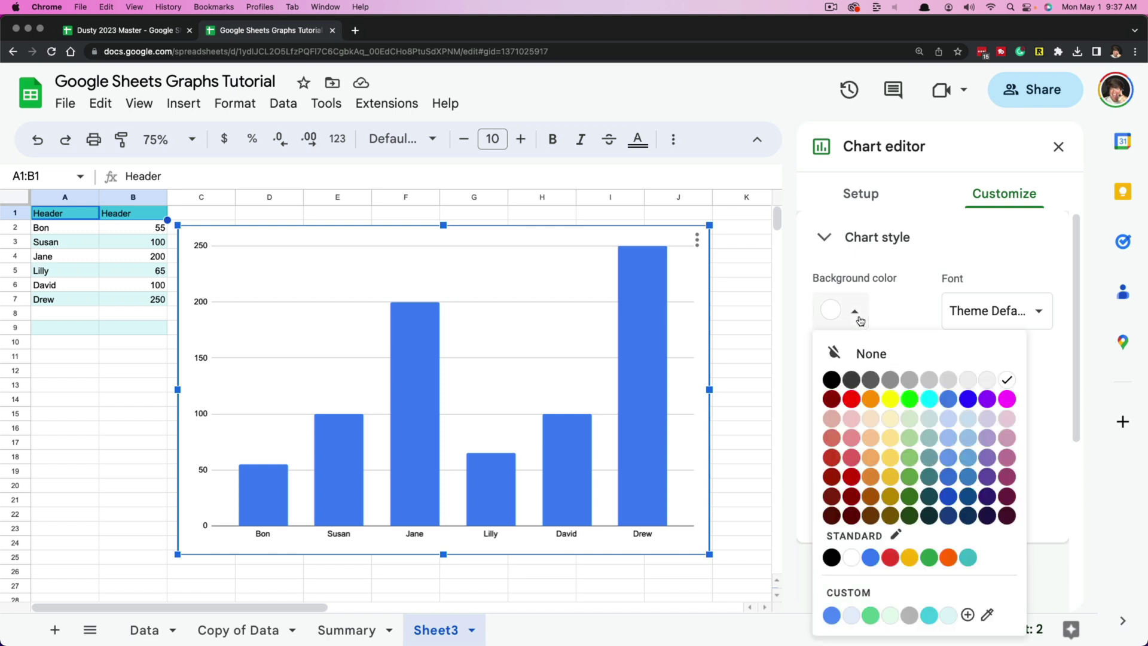
click(896, 400)
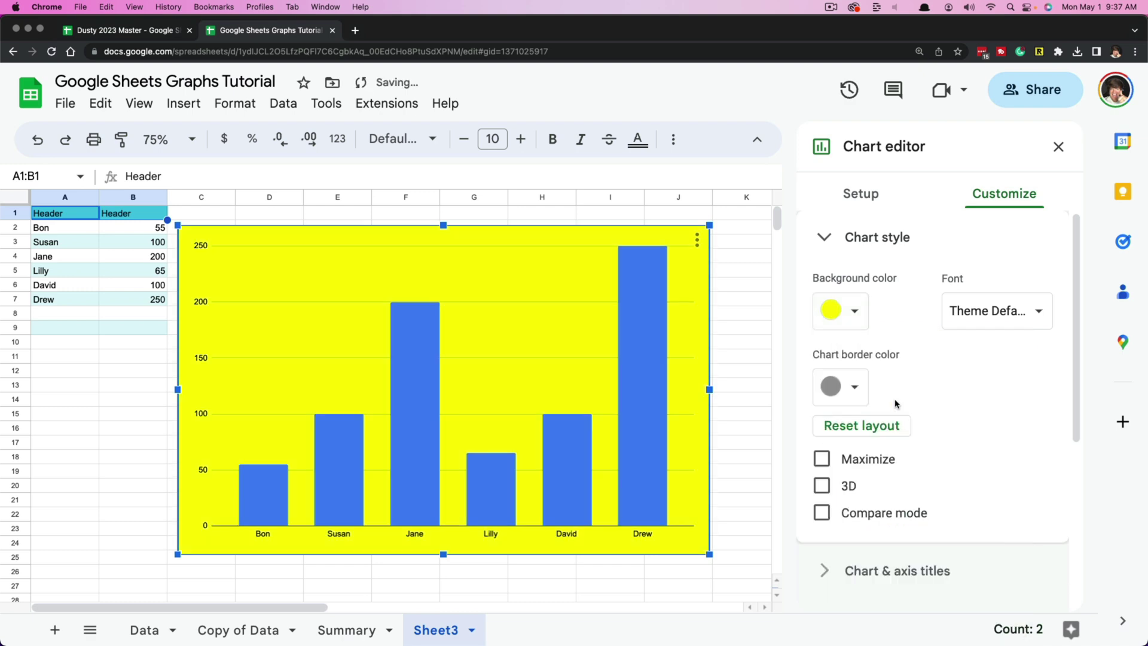
click(862, 317)
click(867, 357)
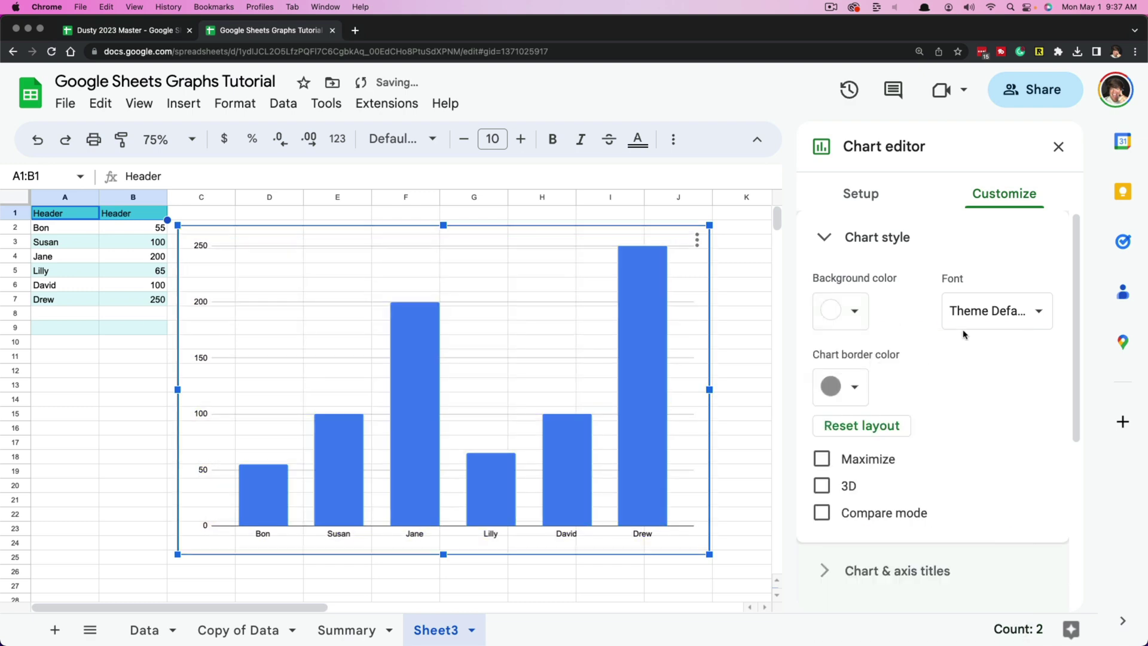
Step: Try a bright green chart border, then set Chart border color to None
click(856, 389)
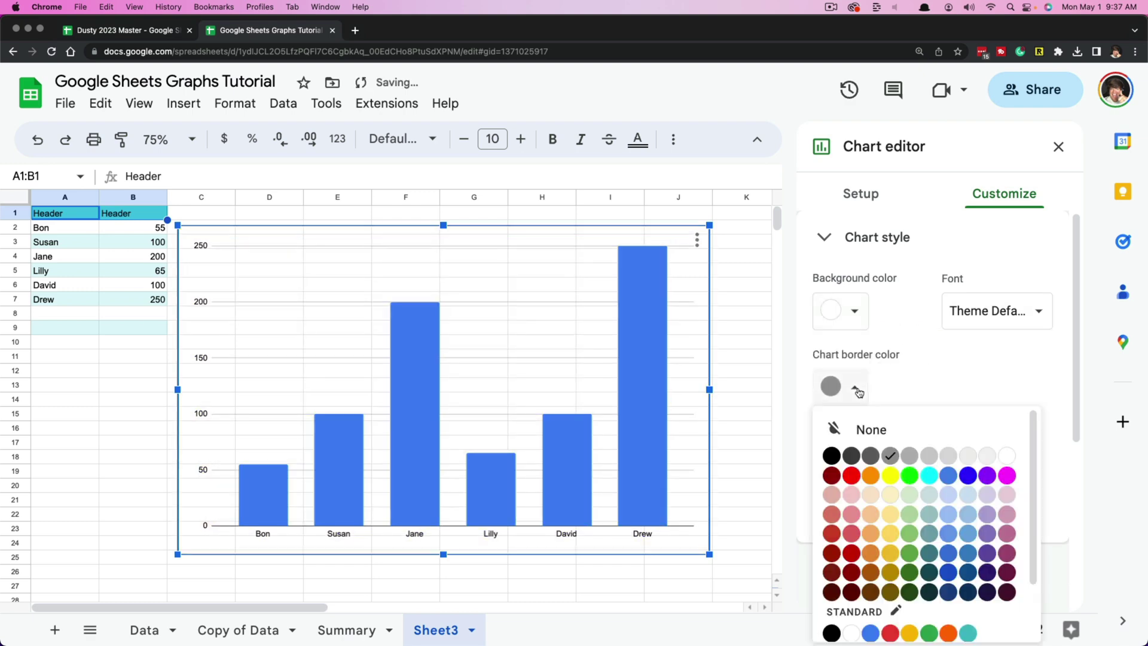
click(908, 476)
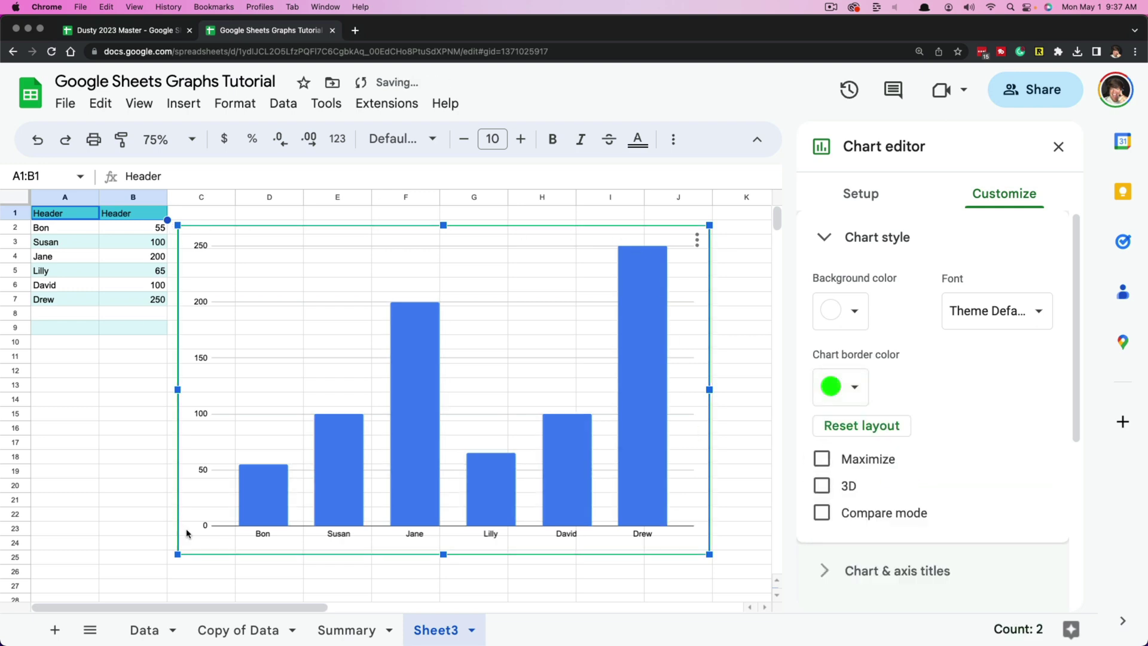
click(832, 386)
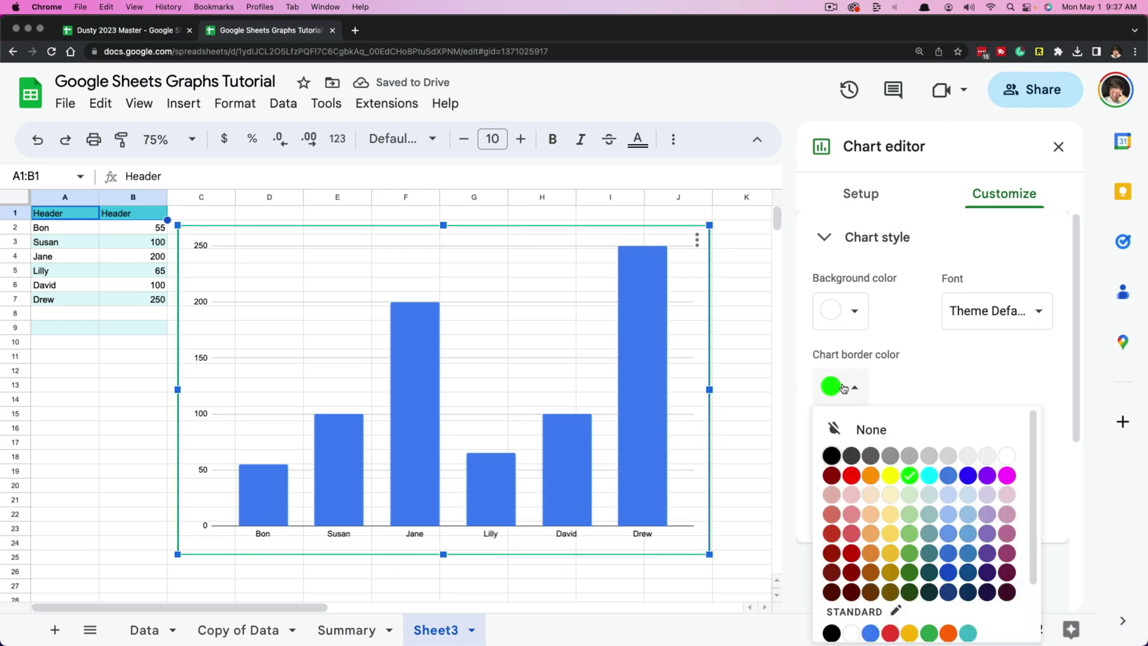
click(868, 428)
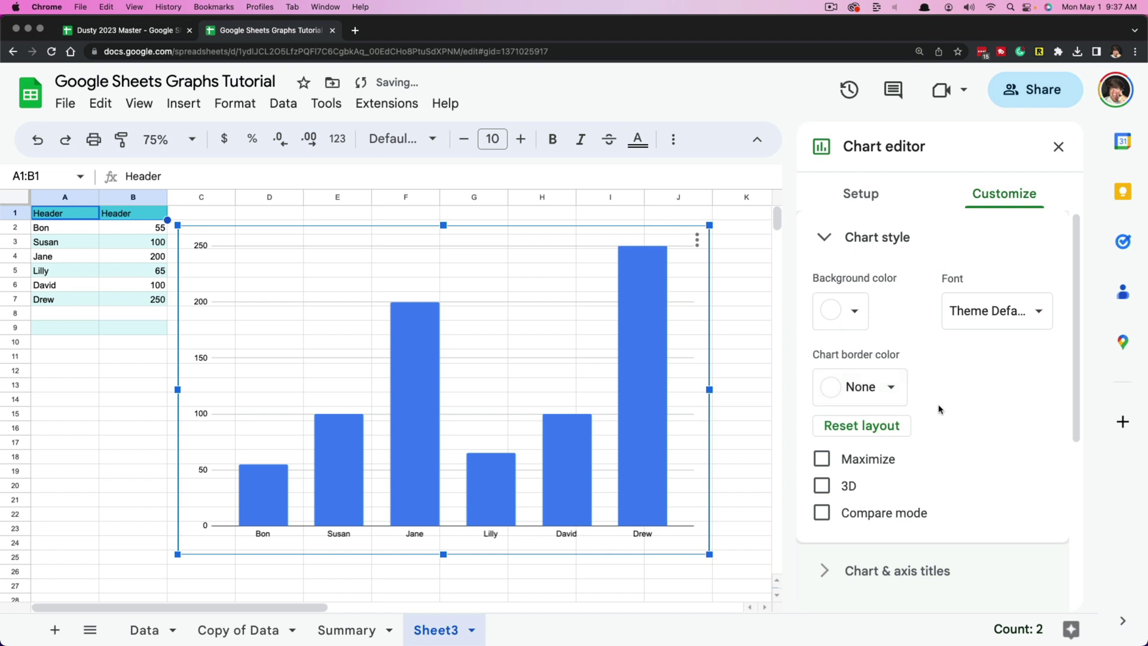
Step: Try and undo Maximize, 3D and Compare mode, then set the chart font to Sans Serif
click(821, 459)
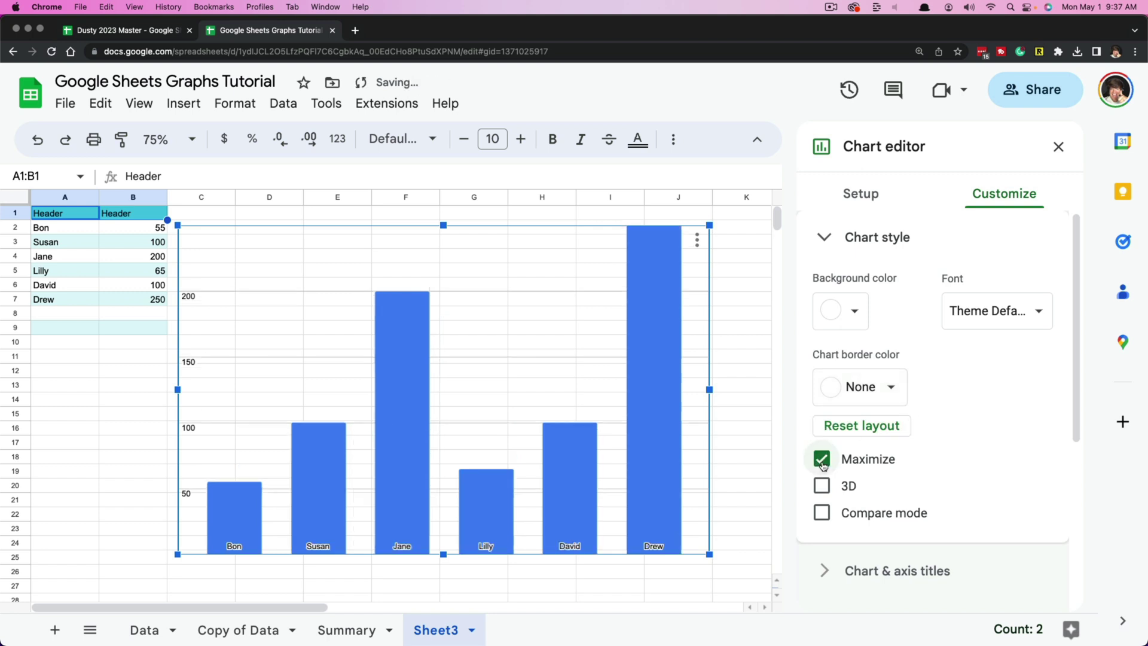
click(821, 459)
click(822, 486)
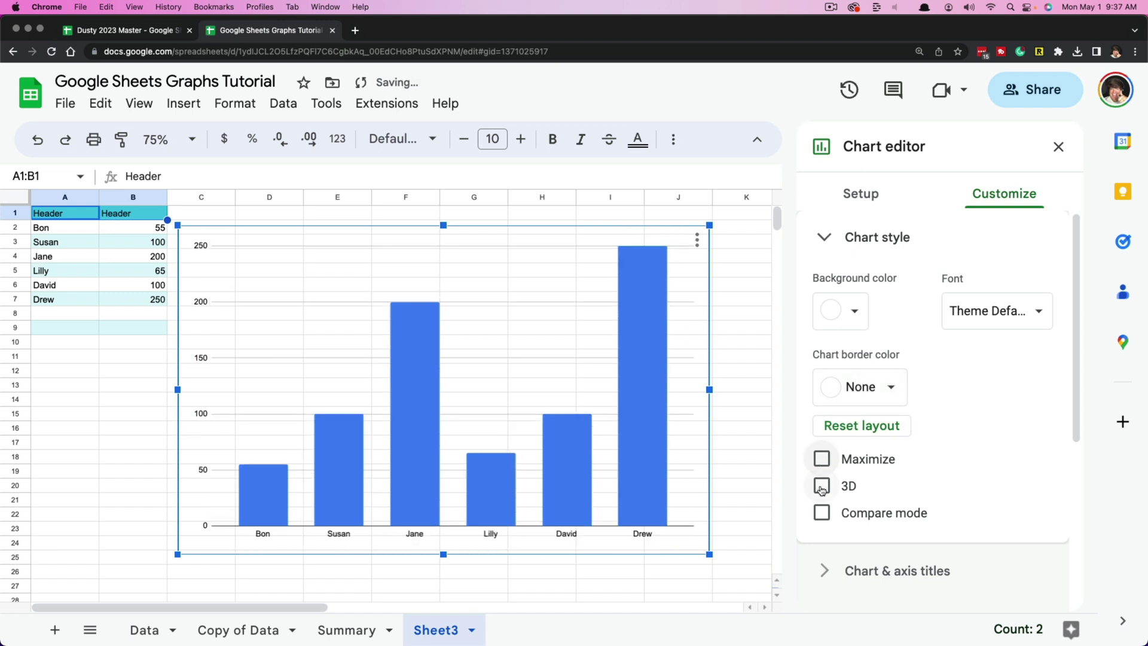
click(821, 486)
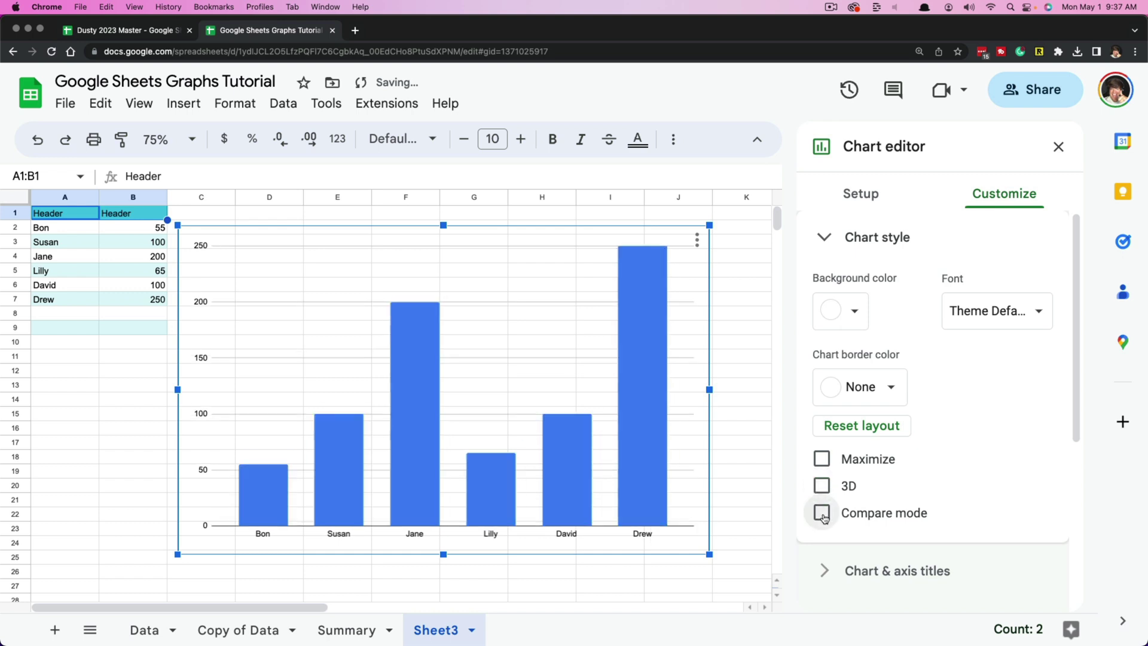
click(821, 513)
click(821, 512)
click(822, 460)
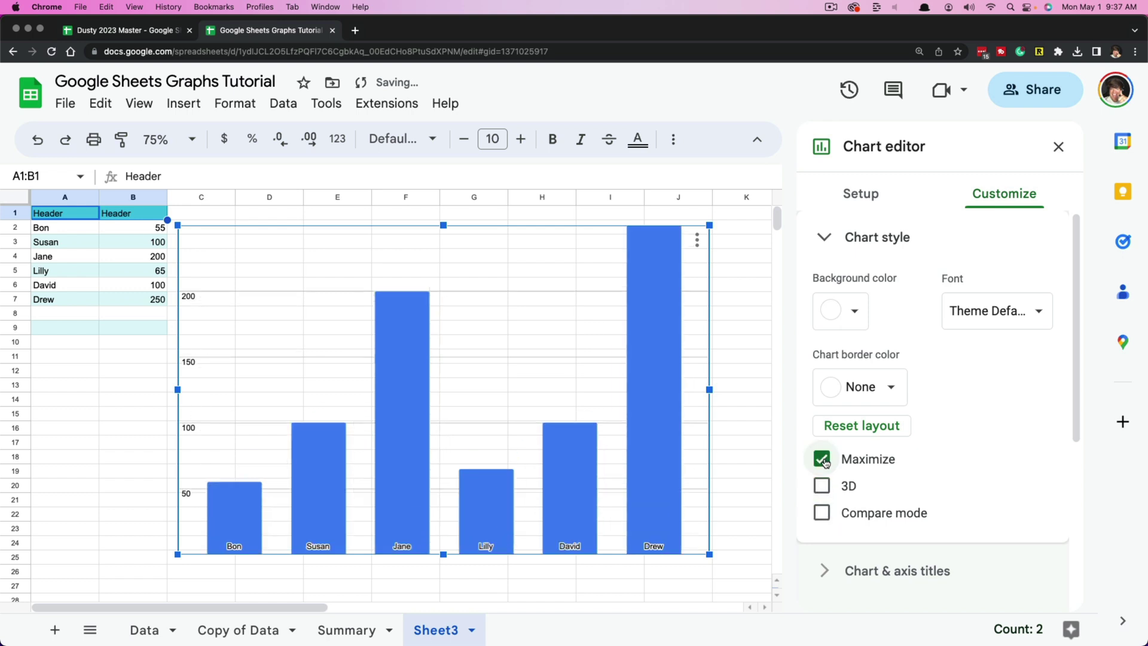
click(823, 460)
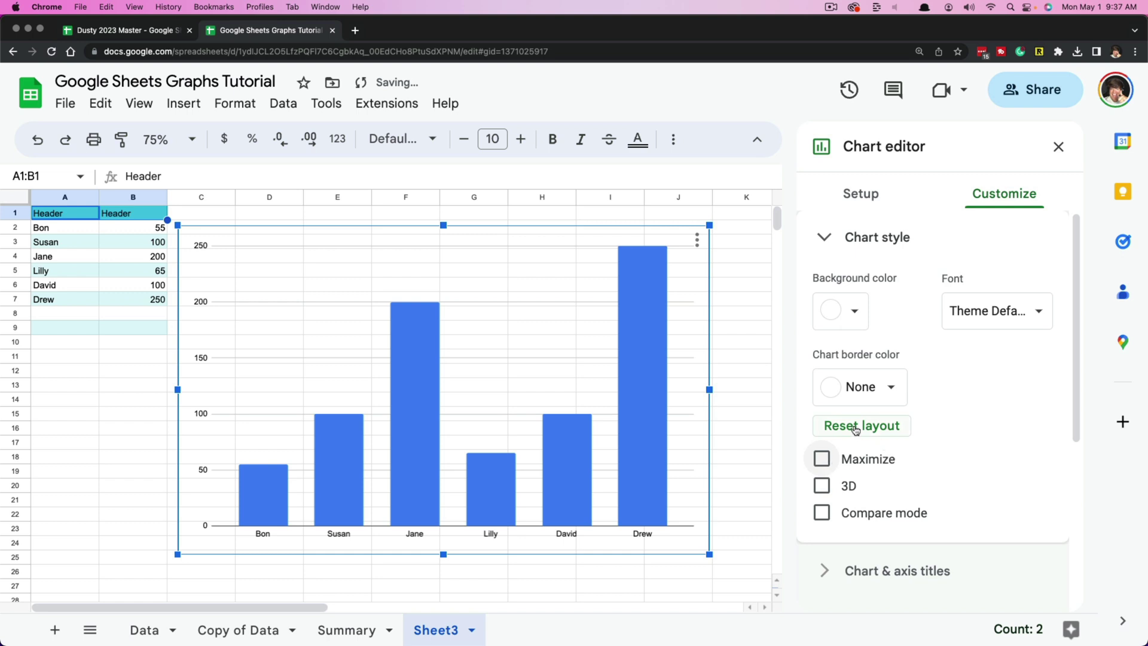
click(984, 317)
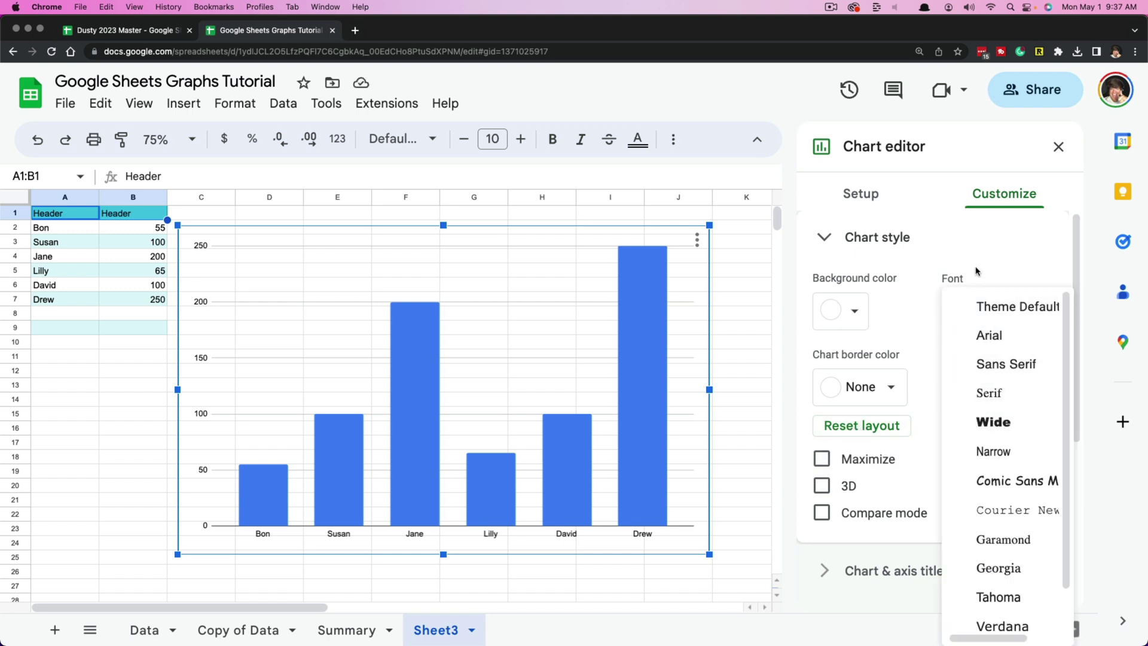
click(992, 363)
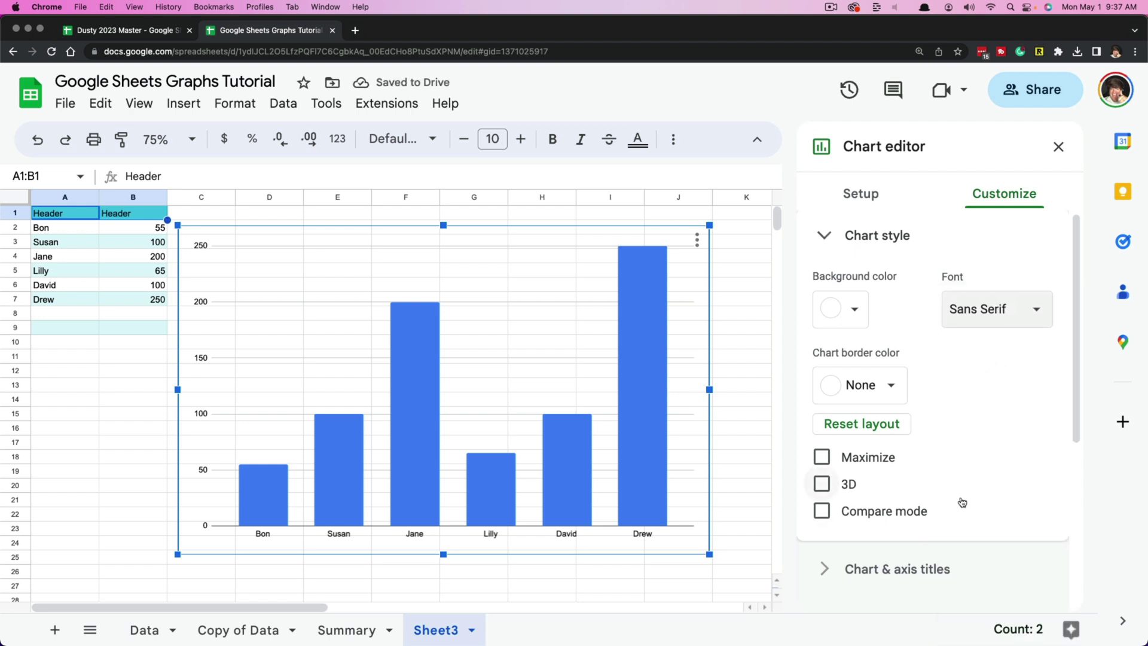
Step: Change the chart type to Pie chart and view its Pie chart settings
click(861, 197)
click(913, 272)
scroll(910, 496, down, 10)
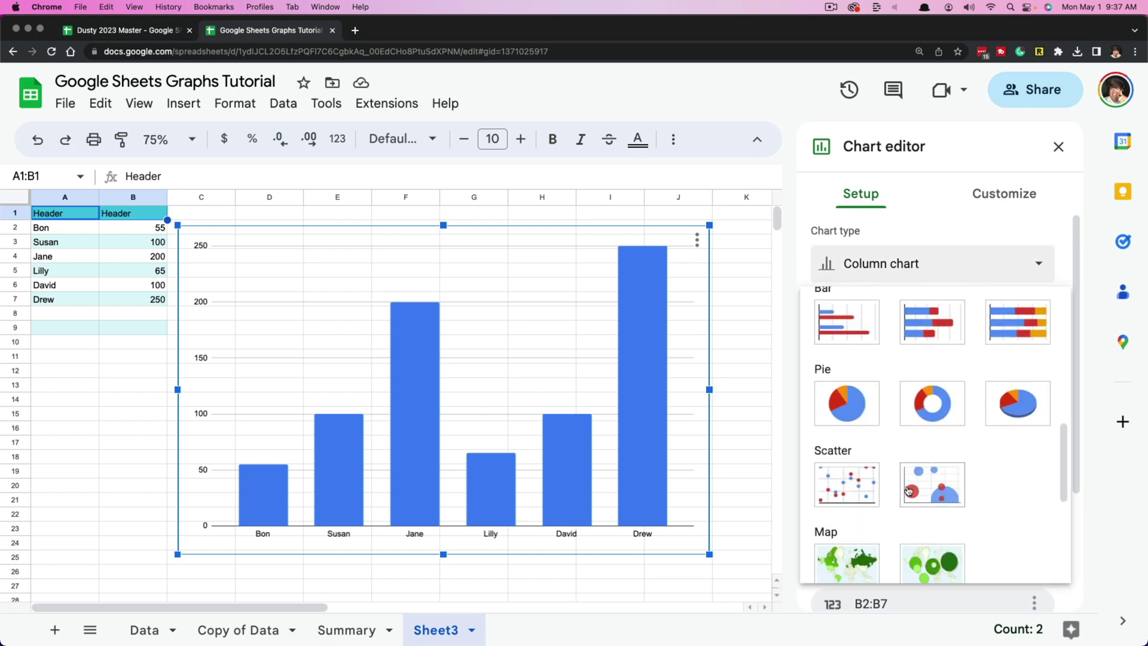
click(855, 385)
click(1000, 195)
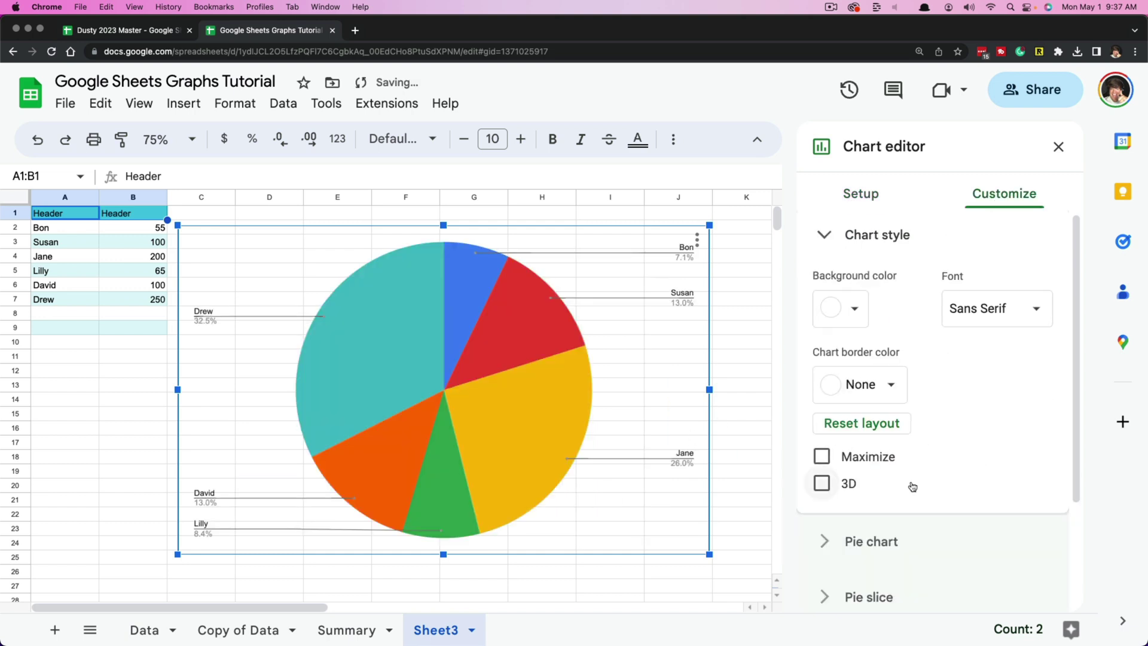
click(827, 242)
click(823, 297)
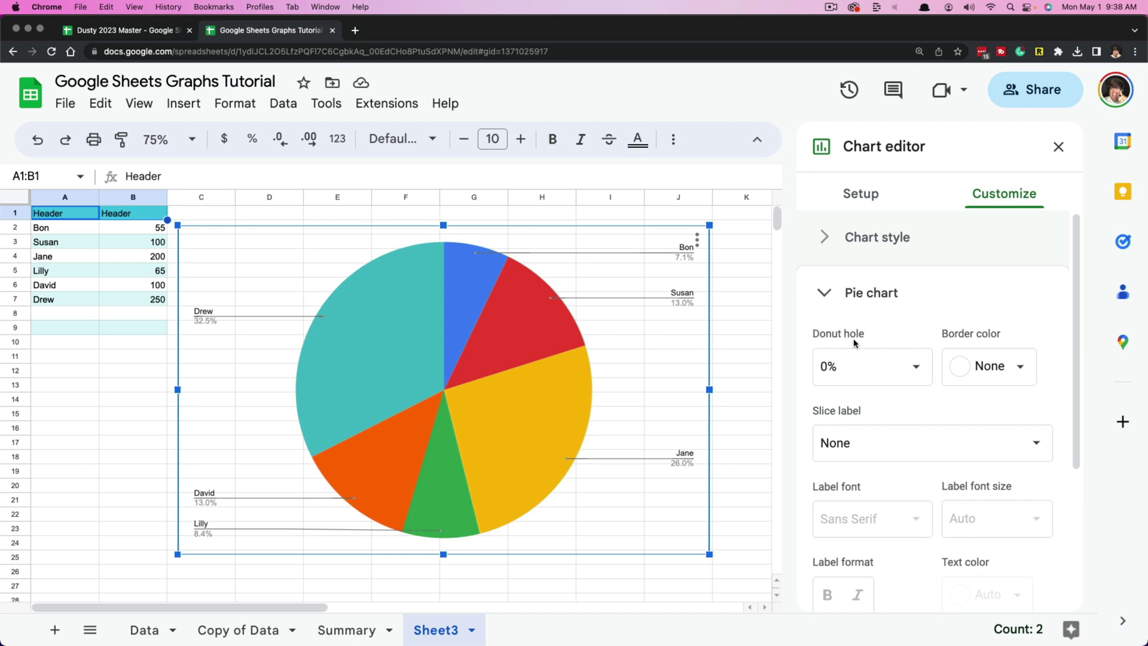
scroll(896, 454, down, 1)
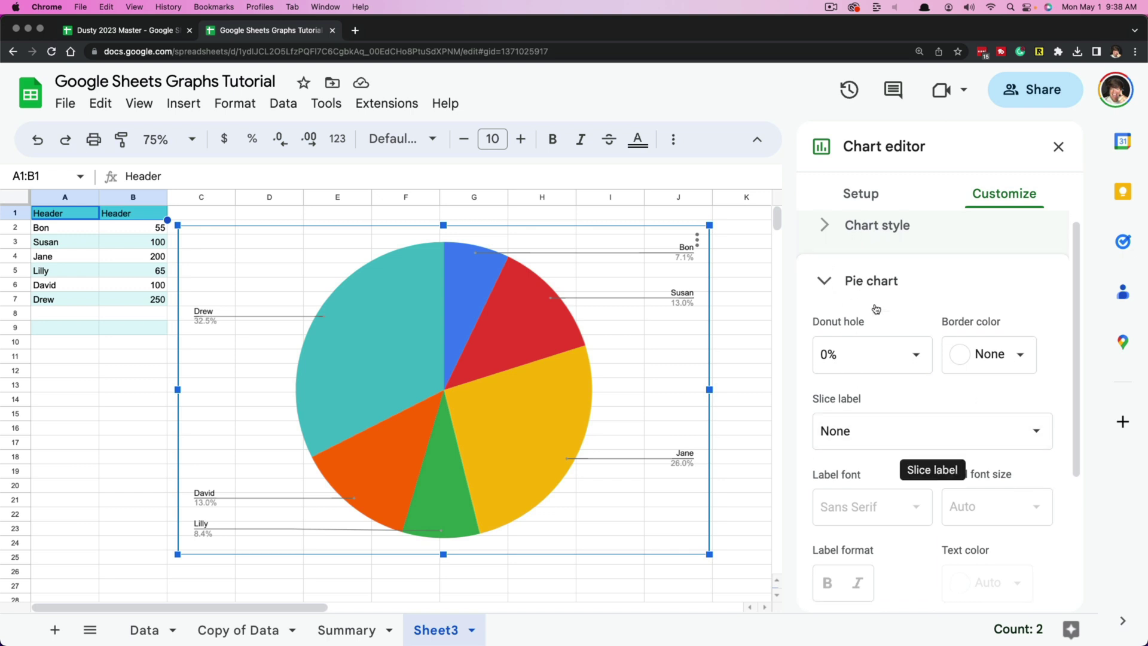
scroll(879, 334, up, 1)
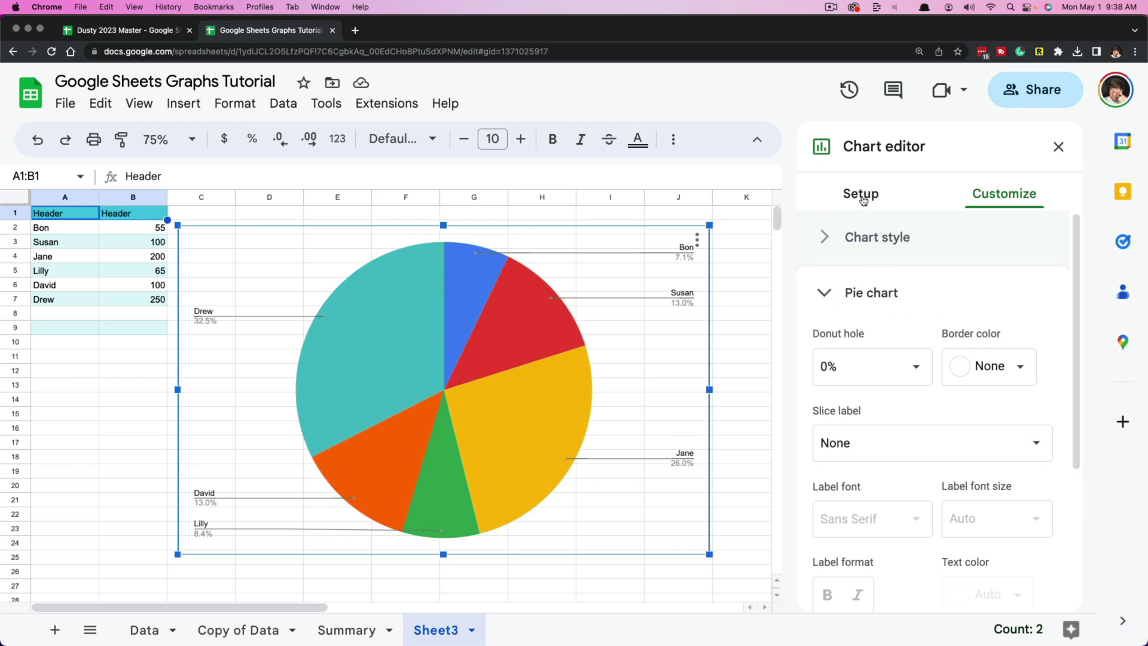
Step: Change the chart type from Pie chart to Bar chart
click(863, 199)
click(870, 265)
scroll(885, 437, down, 5)
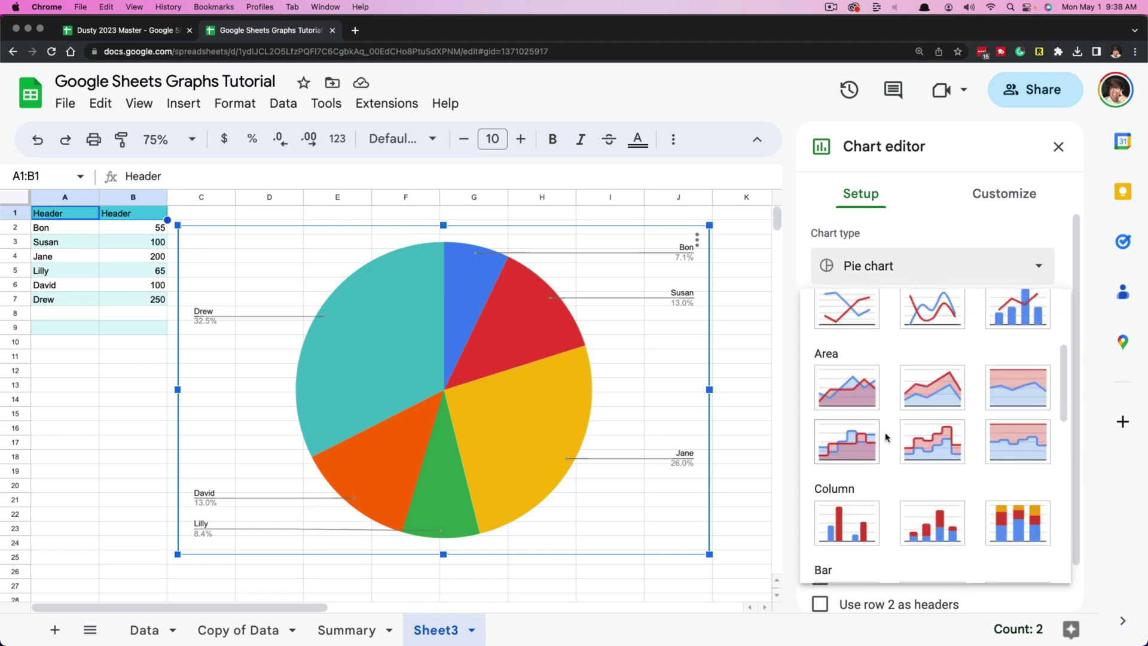
click(849, 549)
Step: Expand Chart & axis titles and nudge the chart slightly to the right
click(973, 203)
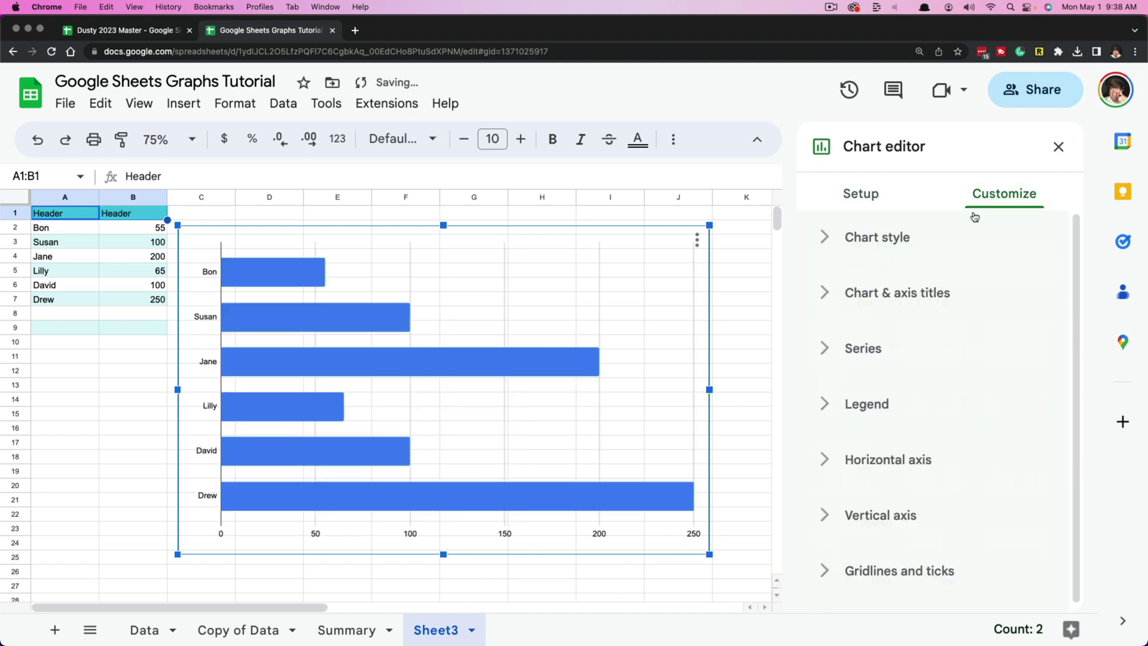
scroll(888, 418, up, 1)
click(824, 294)
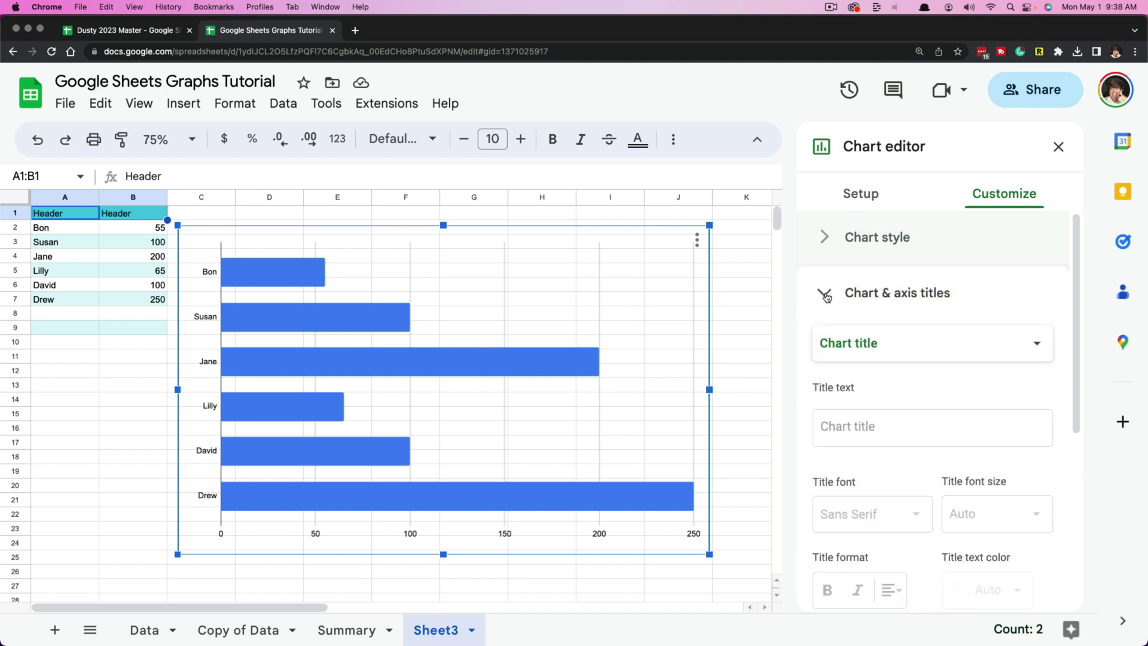
click(909, 342)
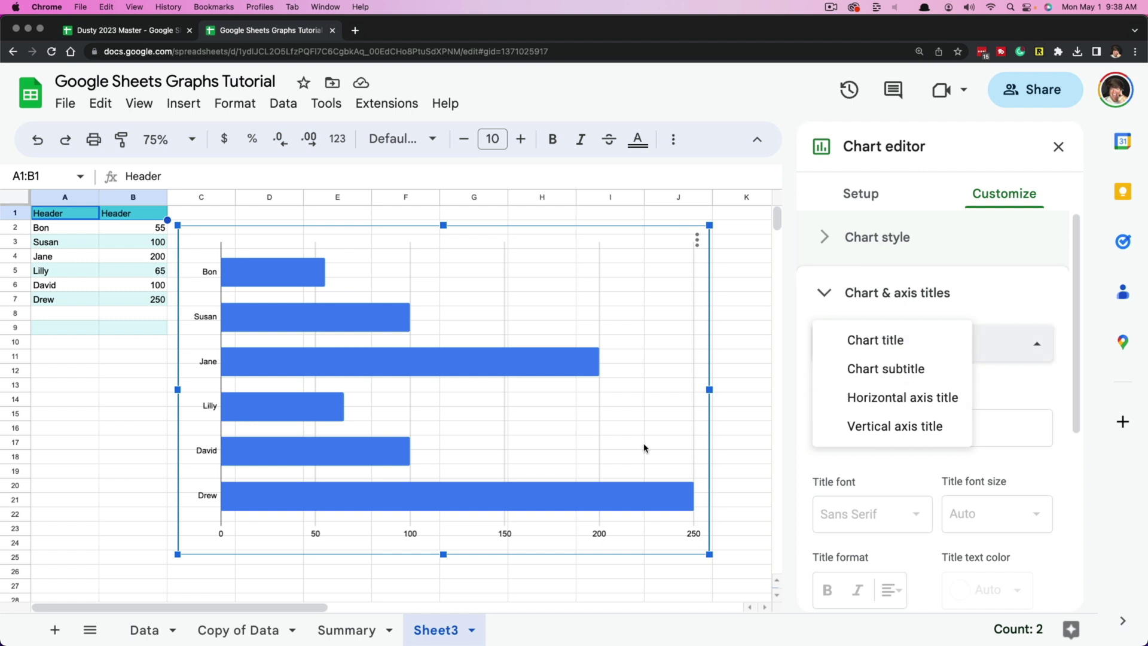
click(201, 458)
drag(197, 454, 204, 452)
Step: Enter 'TITLE' as the main chart title text
click(873, 353)
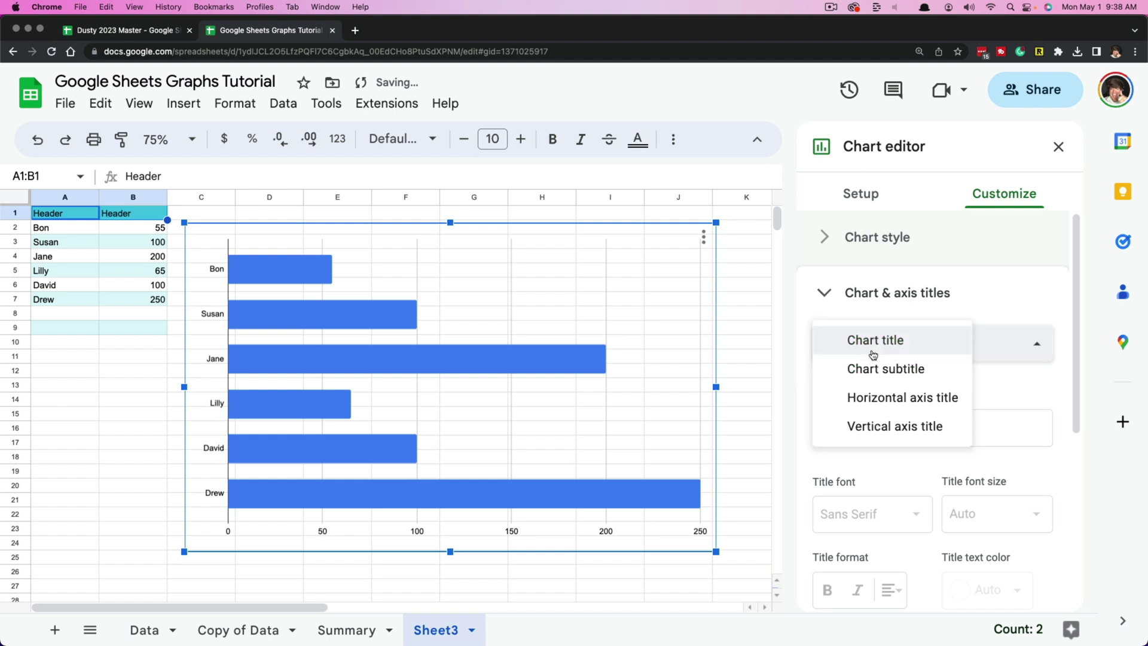
click(875, 369)
click(876, 420)
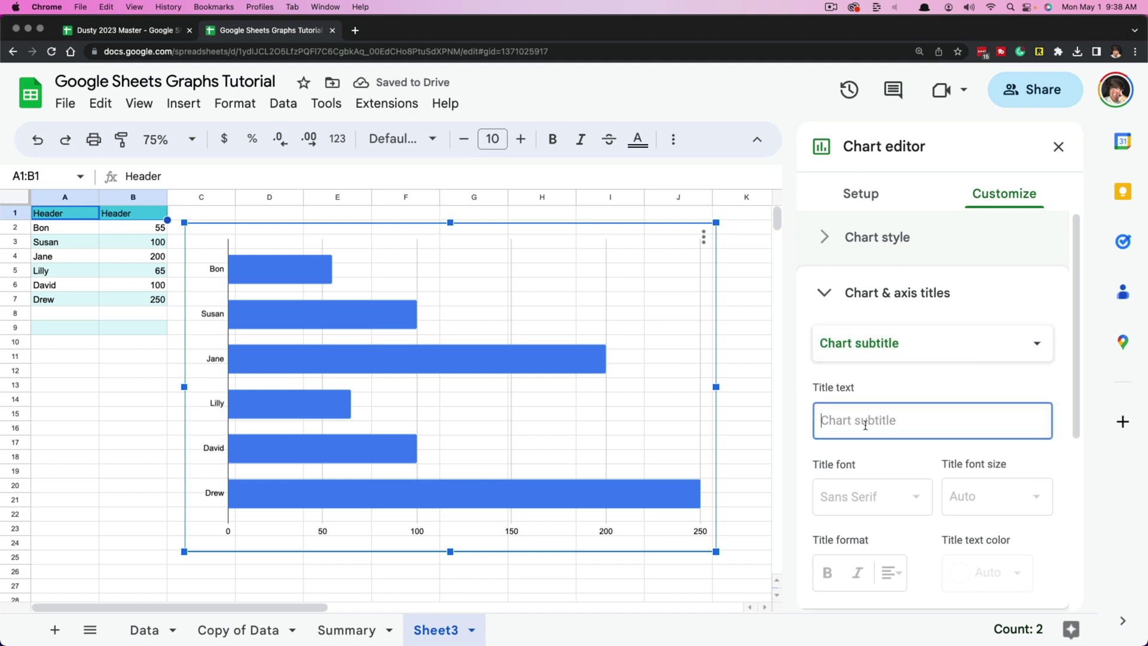
click(851, 329)
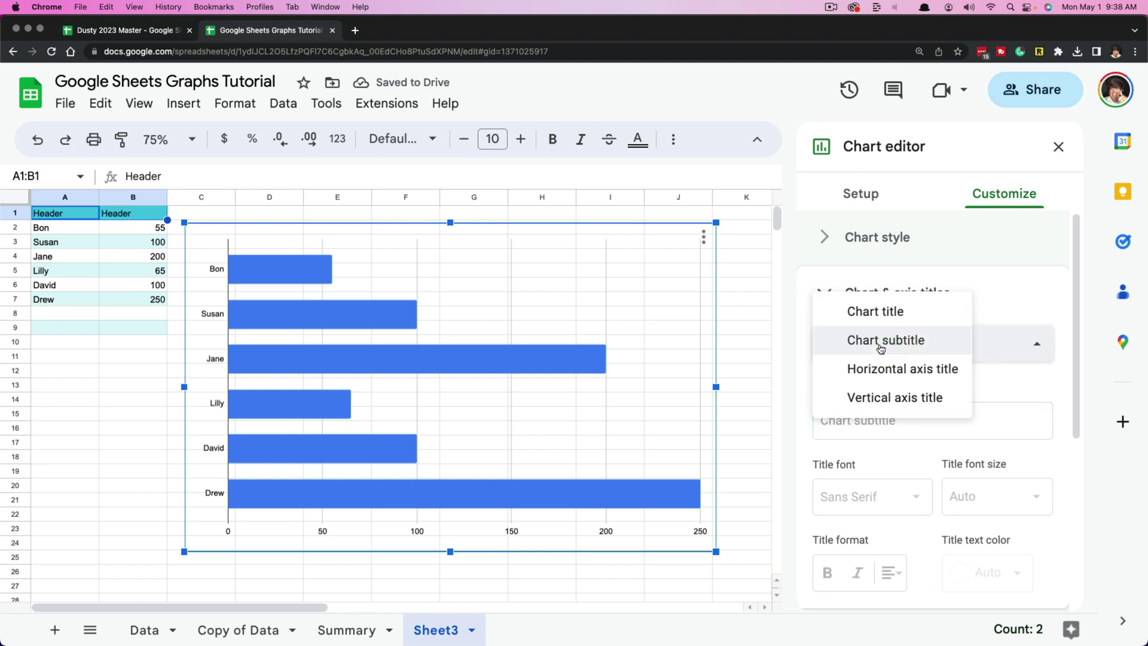
click(874, 310)
click(880, 427)
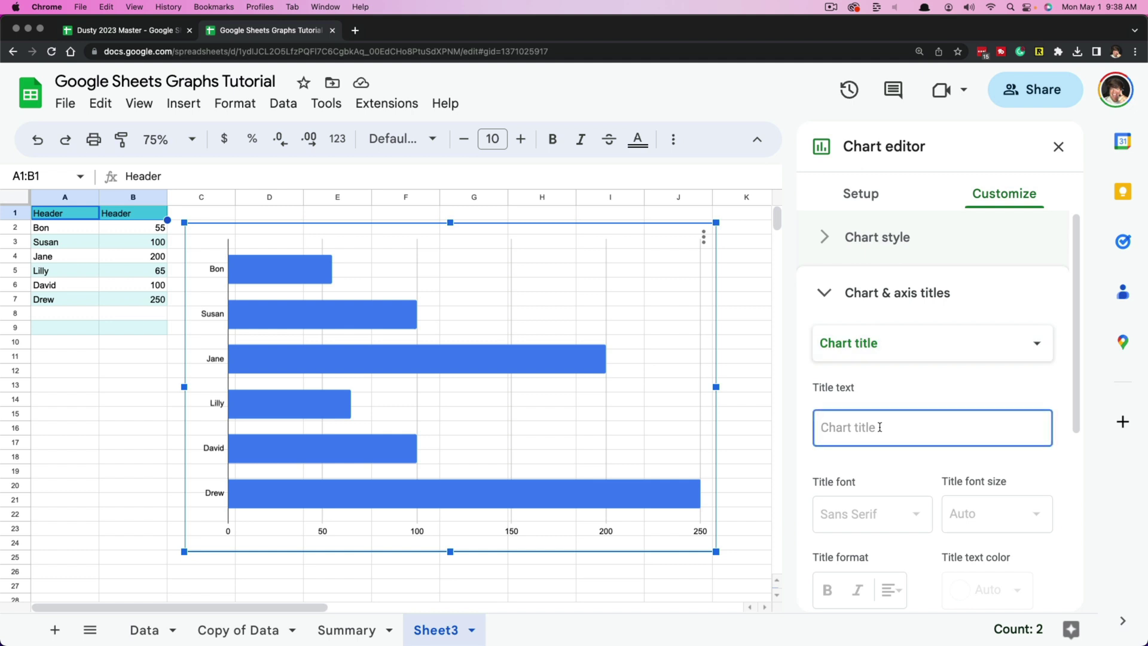
text(TITLE)
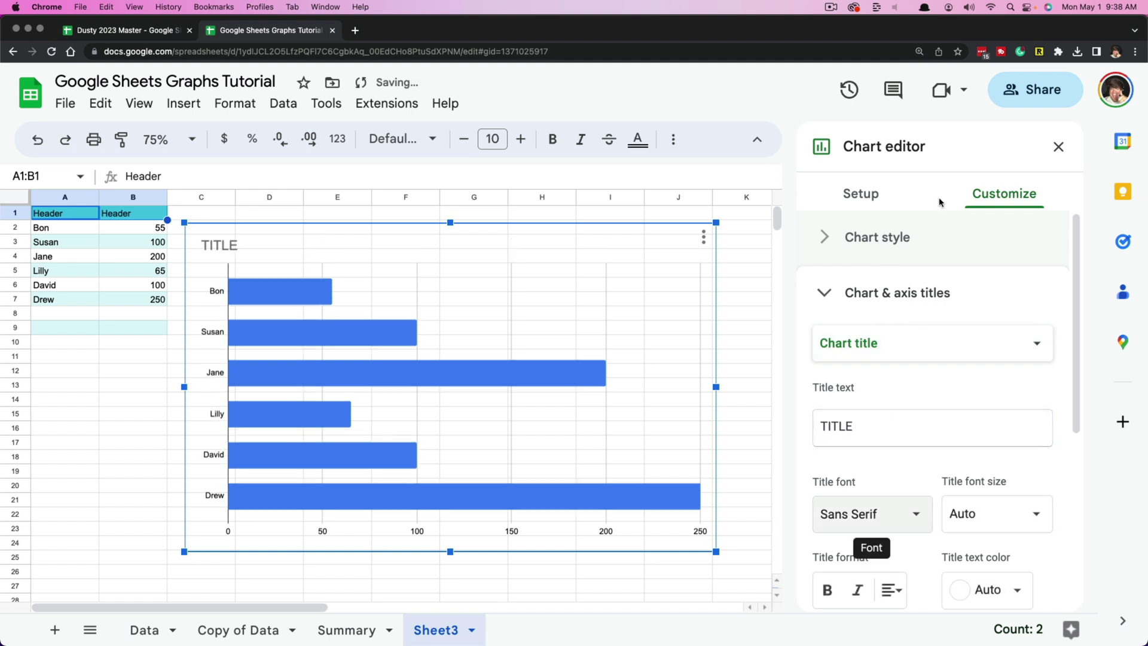
Step: Select the chart title and expand the Series formatting options
click(225, 250)
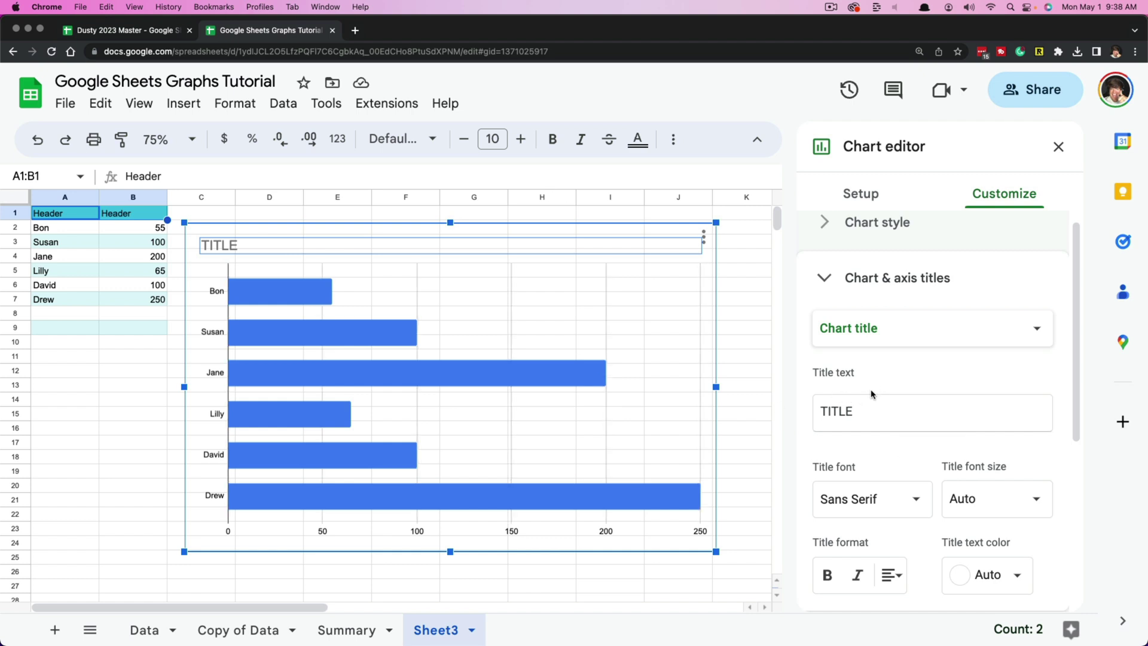
scroll(867, 383, down, 1)
scroll(882, 384, down, 3)
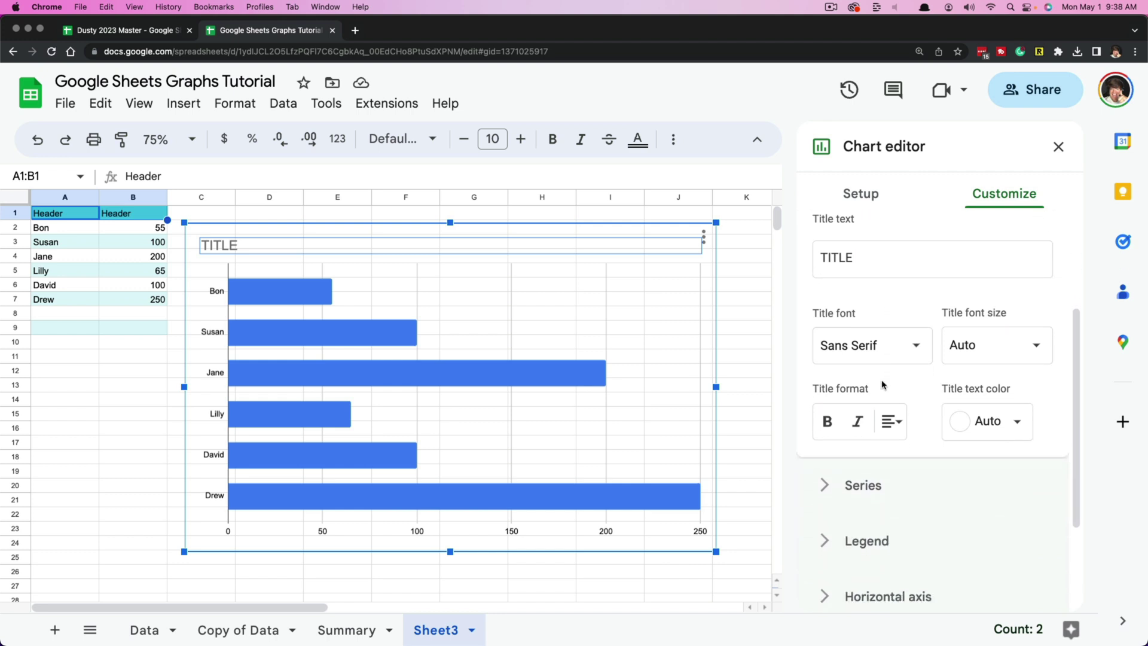
click(820, 435)
scroll(926, 428, up, 3)
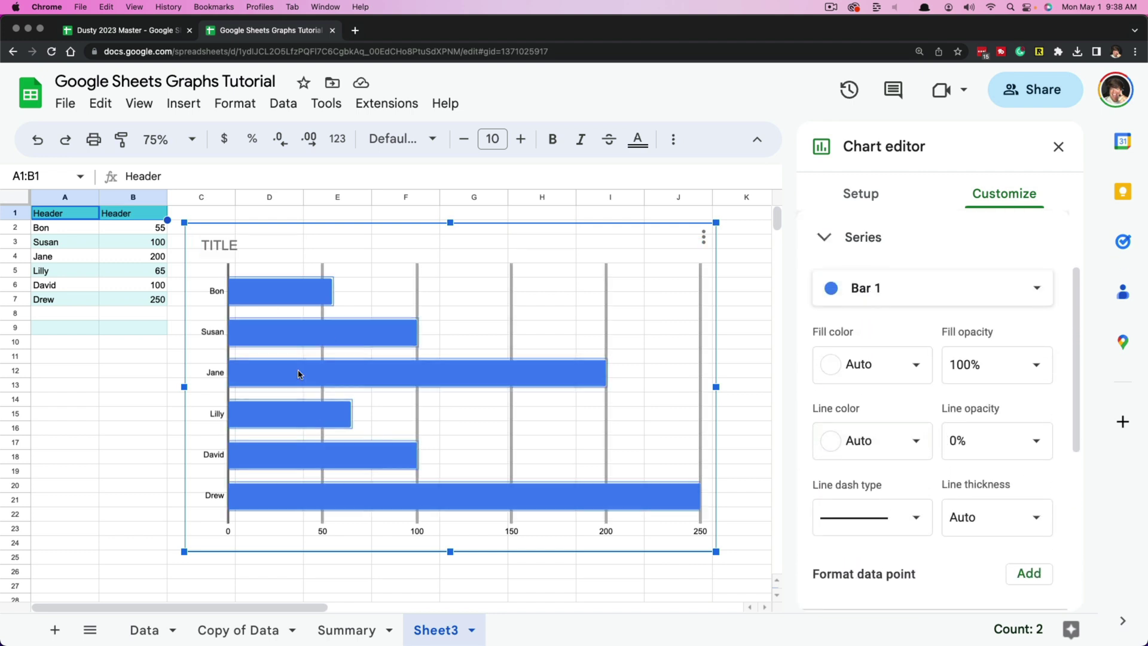
scroll(893, 293, down, 1)
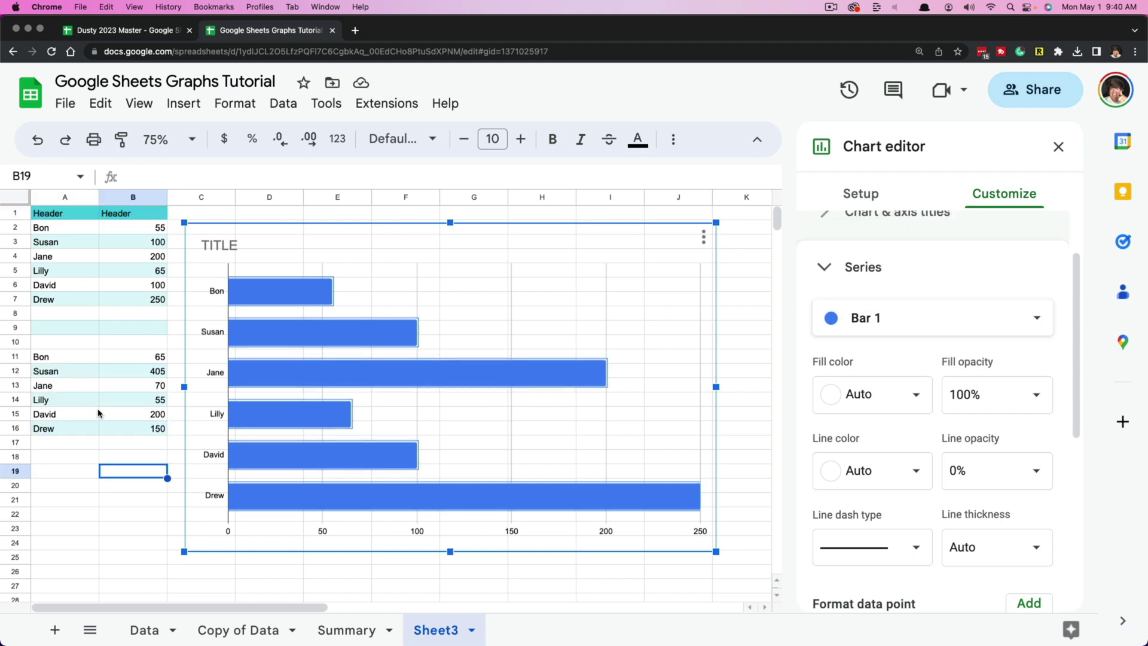
drag(44, 361, 134, 435)
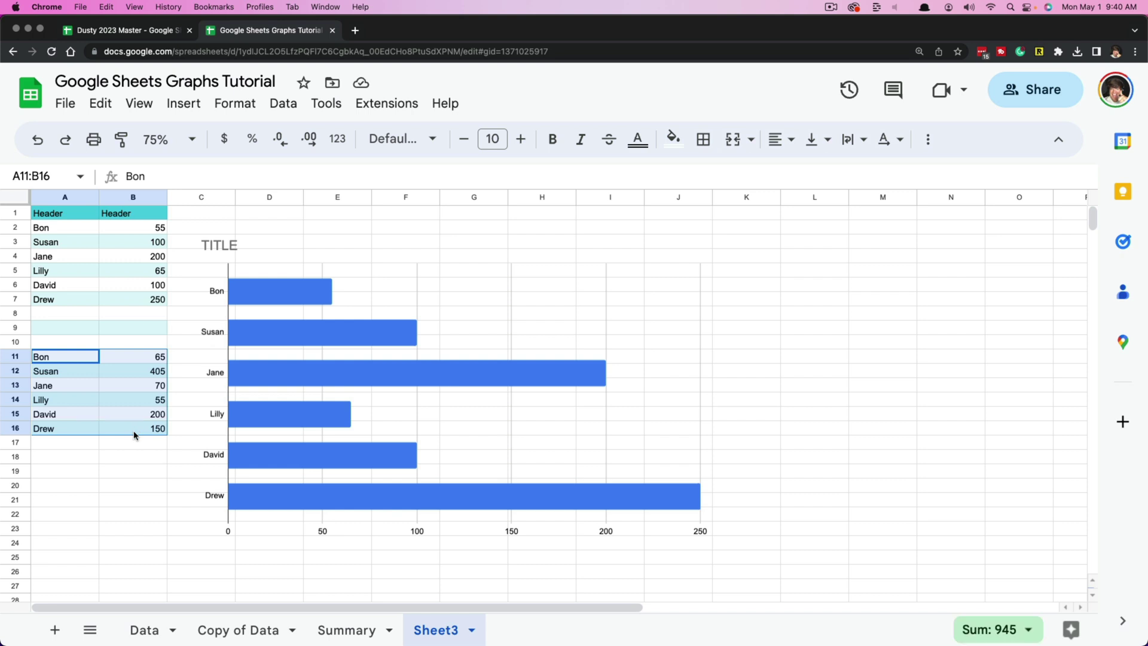
click(121, 461)
double_click(430, 345)
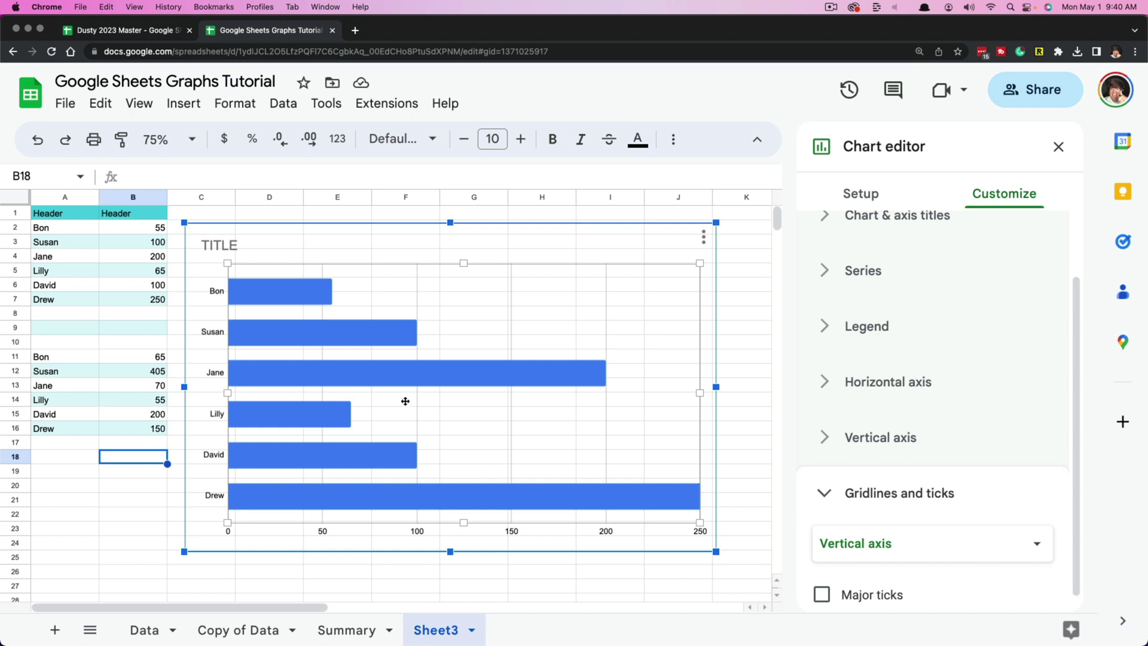
Step: Add B11:B16 as a second chart series through Add Series and the range picker
click(861, 194)
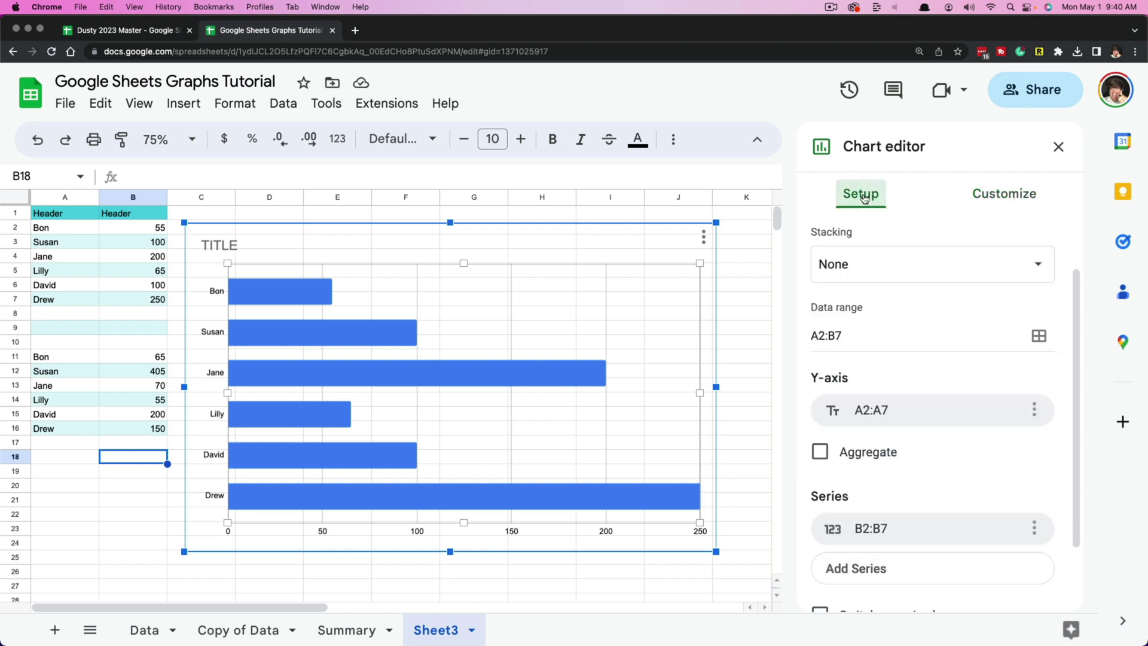
scroll(949, 394, down, 3)
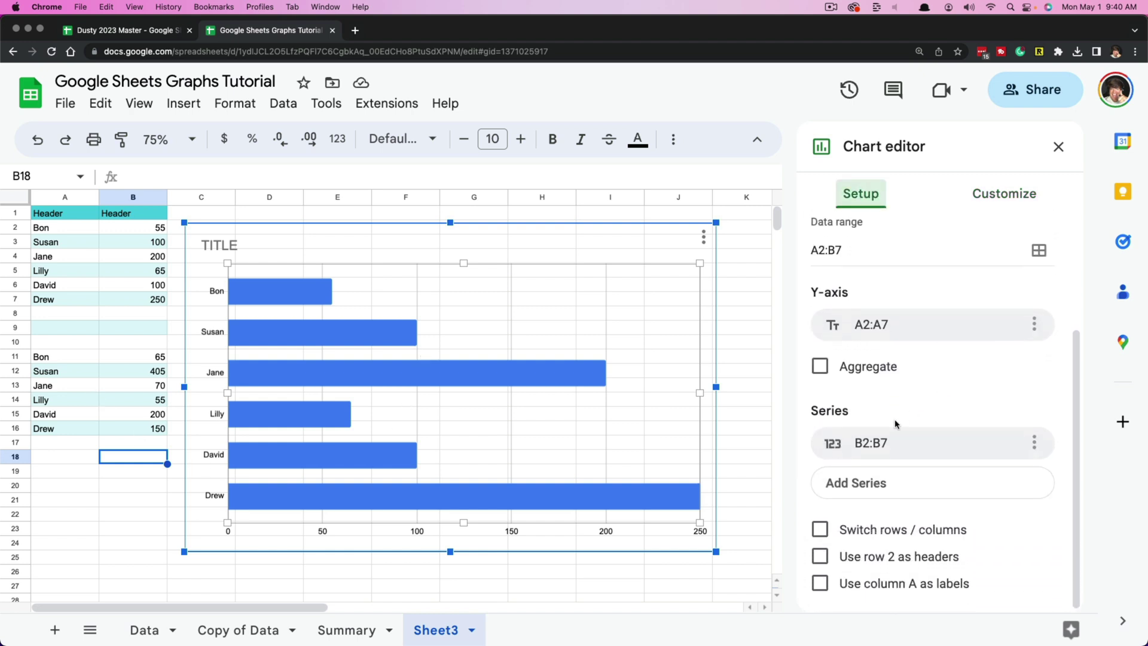
click(862, 489)
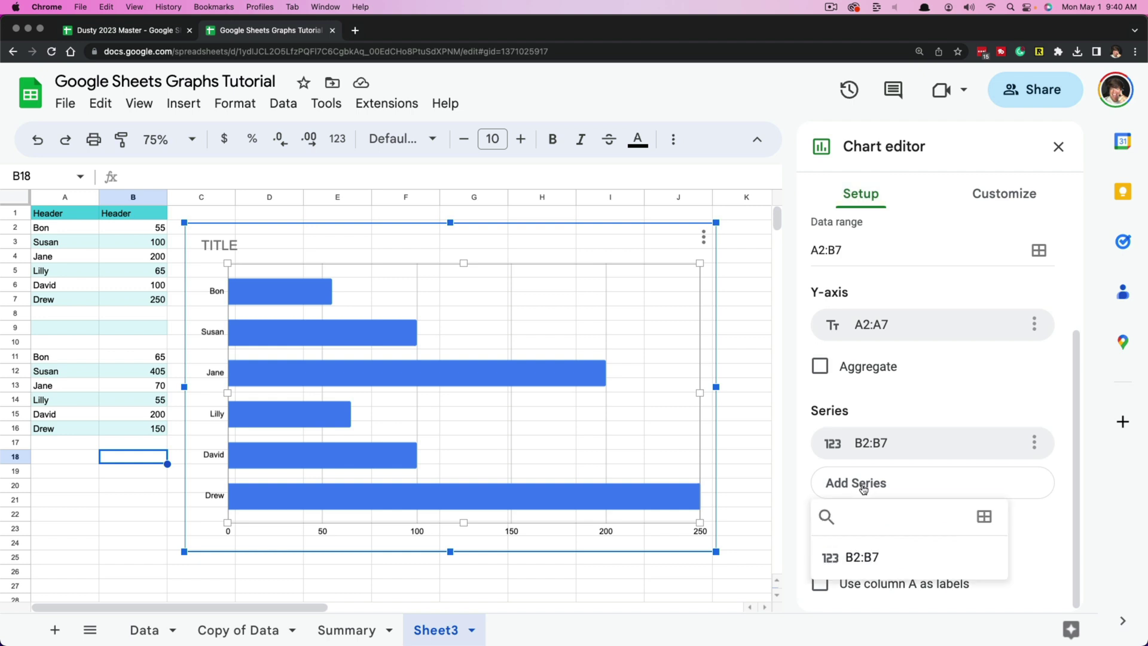
click(985, 518)
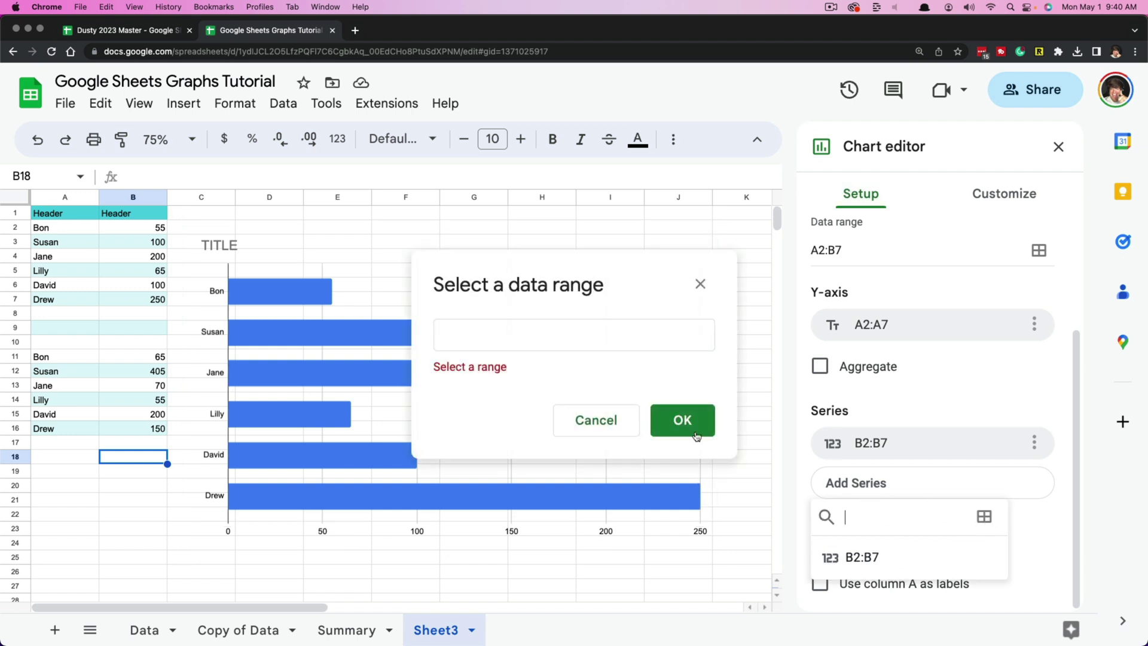
drag(54, 359, 145, 430)
click(138, 385)
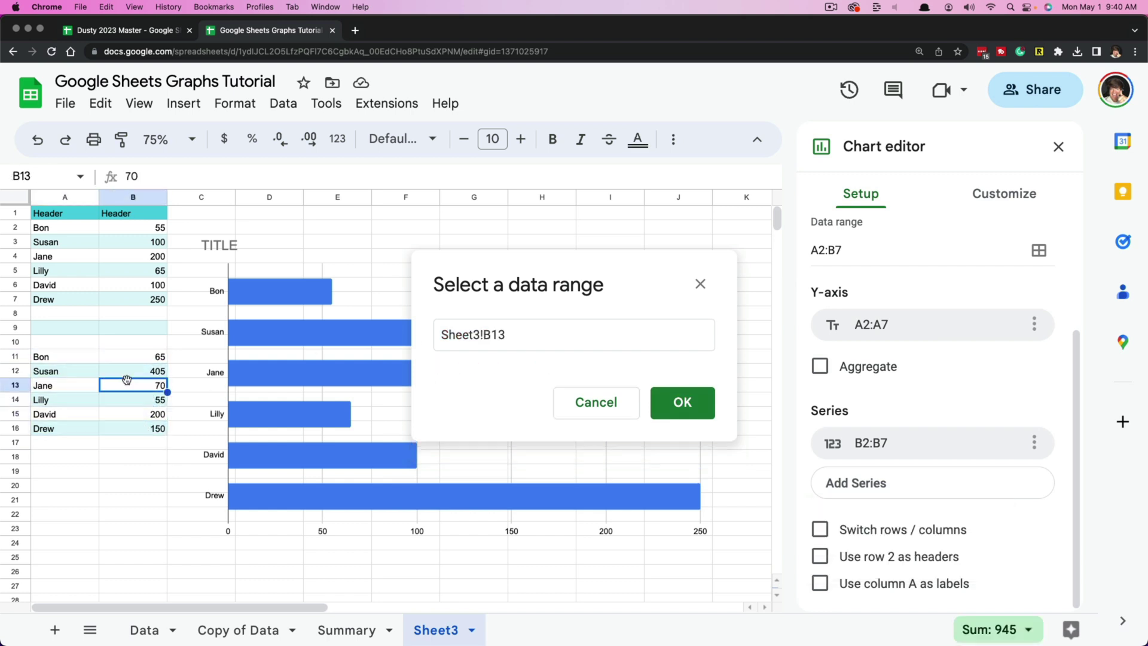
drag(135, 356, 146, 428)
click(684, 390)
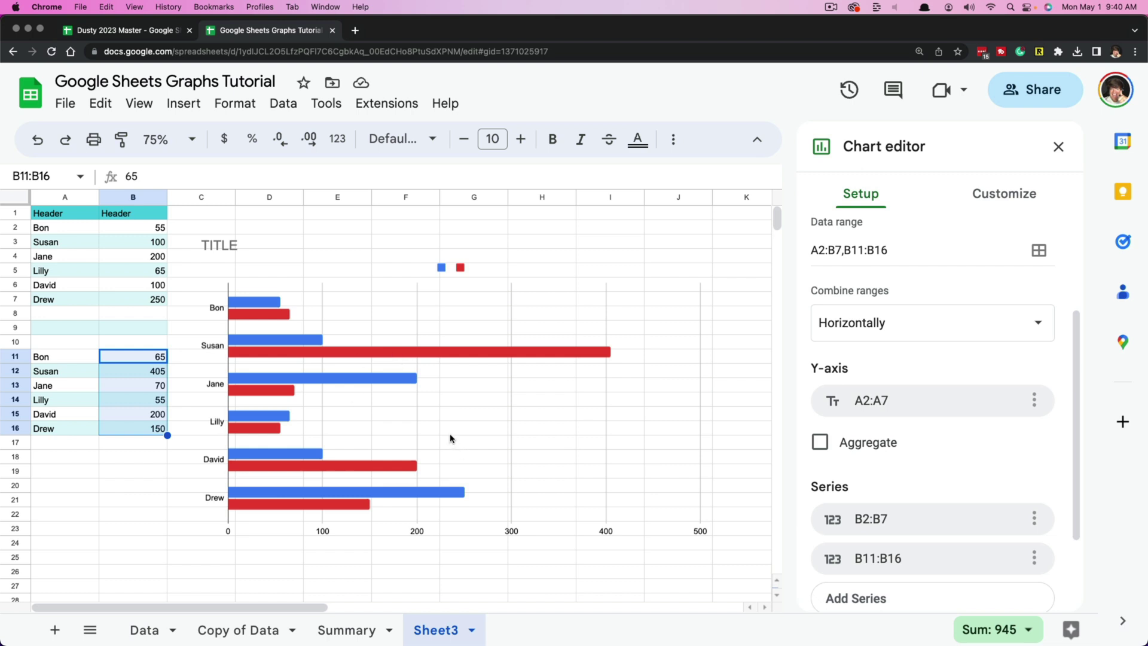
Step: Reopen the chart editor and briefly view the Series formatting options
click(103, 505)
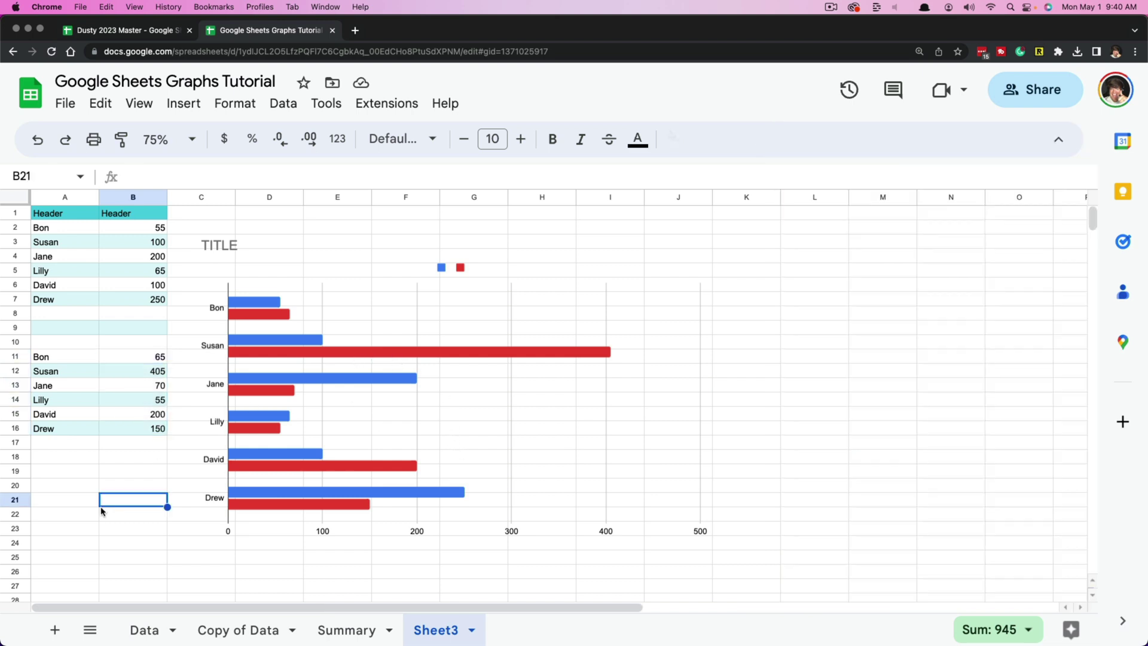
double_click(440, 444)
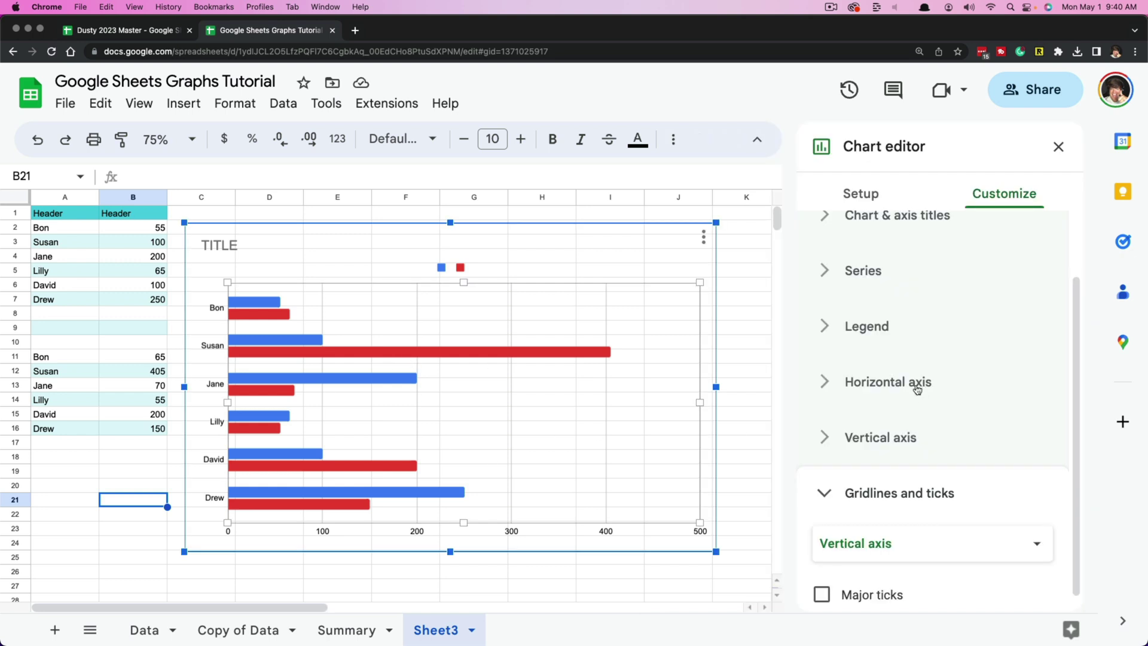
scroll(923, 397, up, 1)
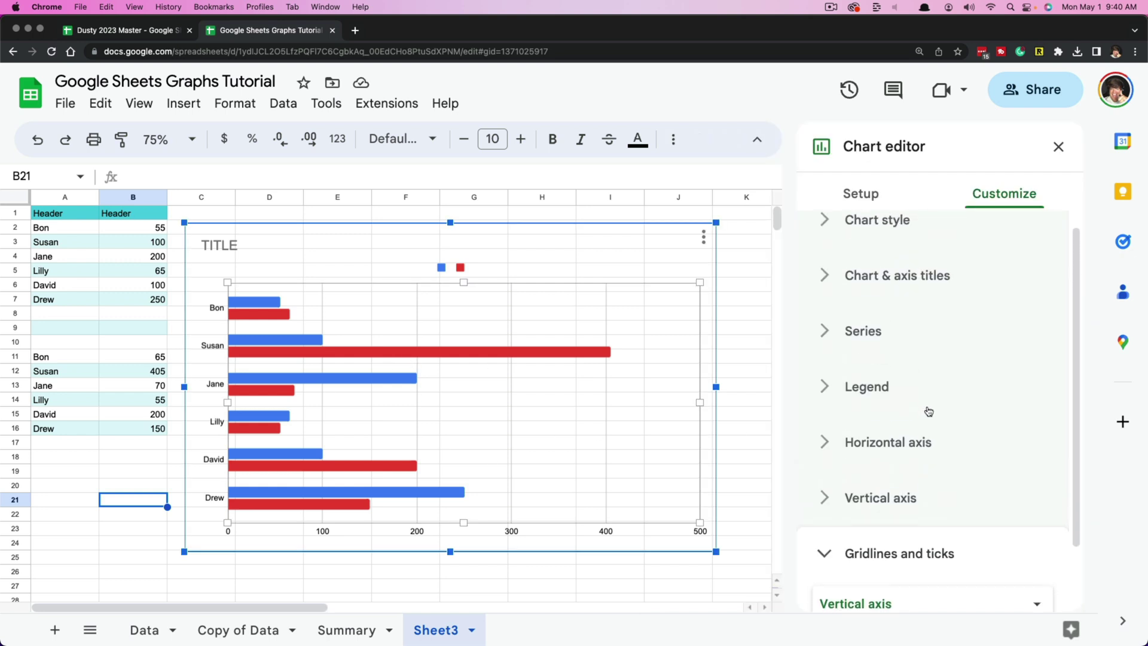
click(828, 347)
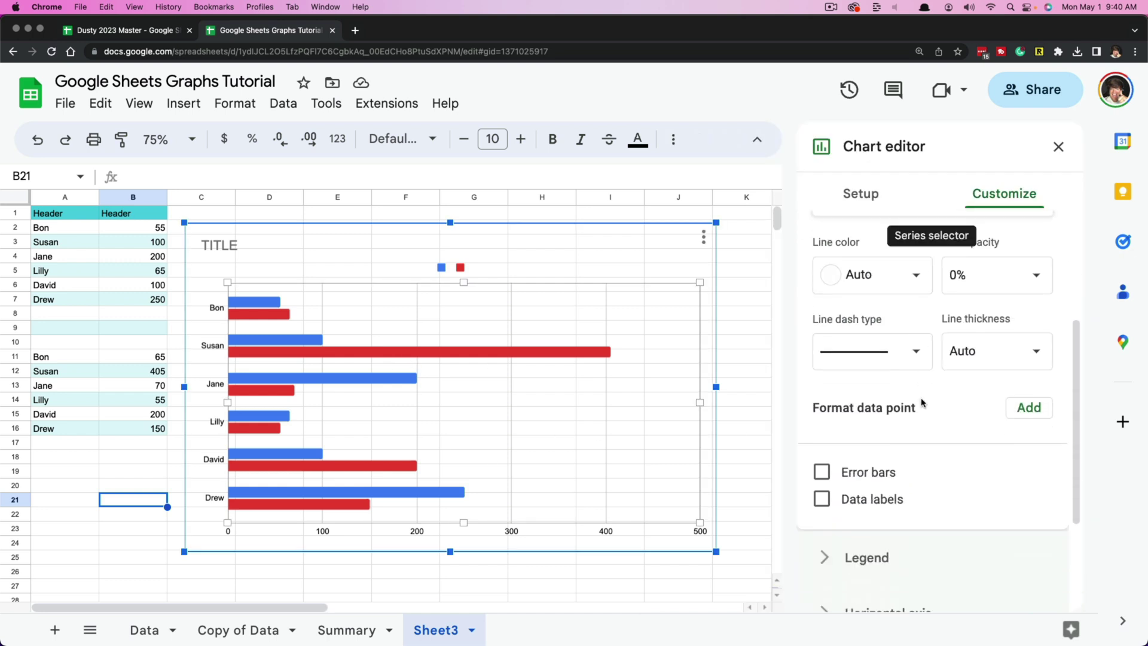
scroll(899, 468, up, 3)
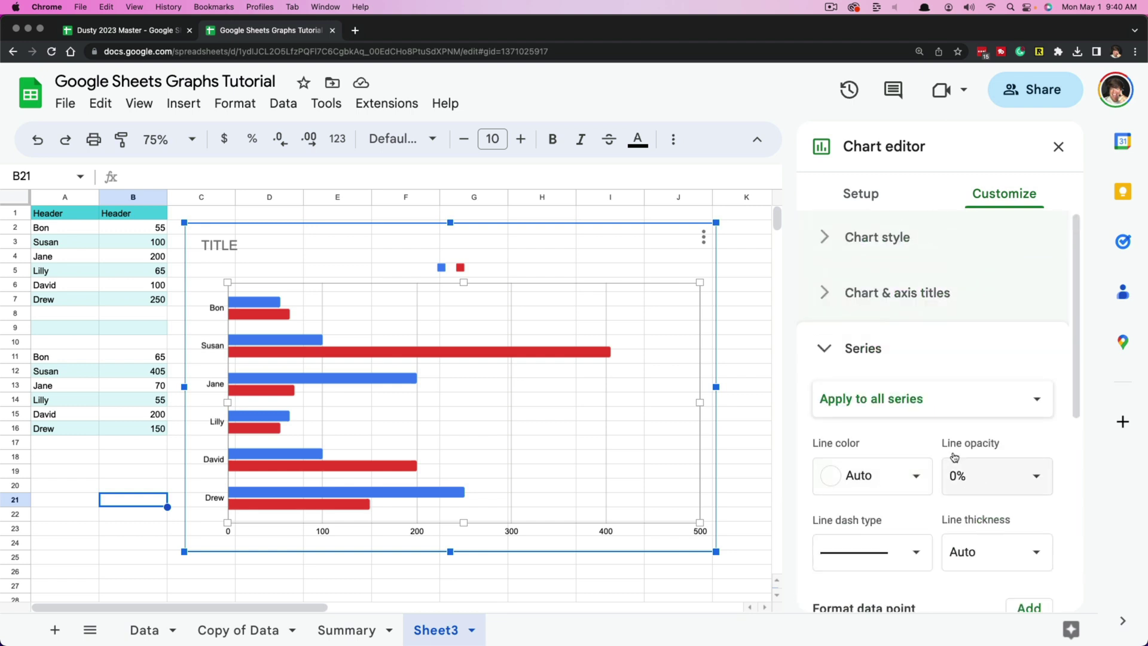
scroll(953, 484, down, 2)
scroll(928, 507, up, 2)
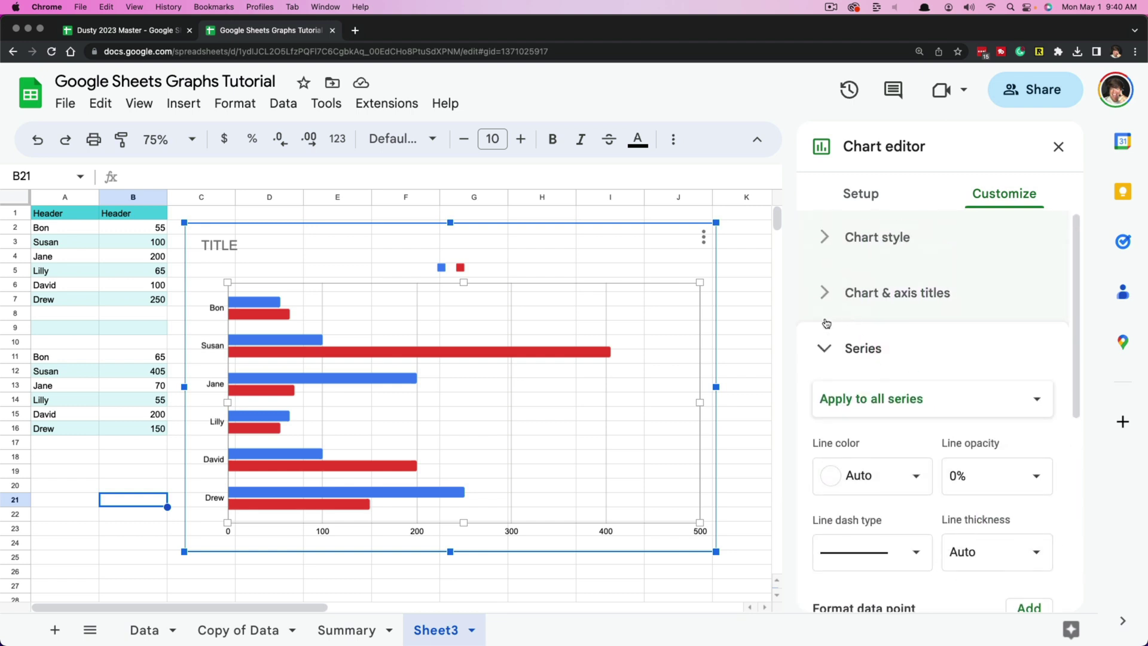
click(828, 350)
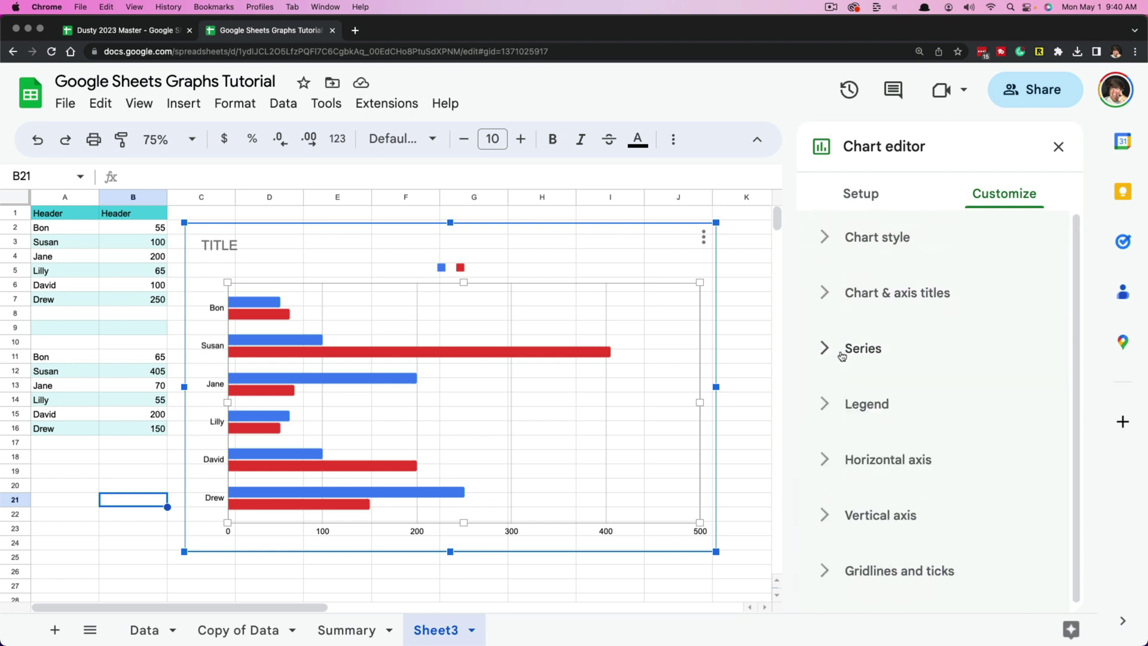
Step: Set the legend Position to Top
click(827, 405)
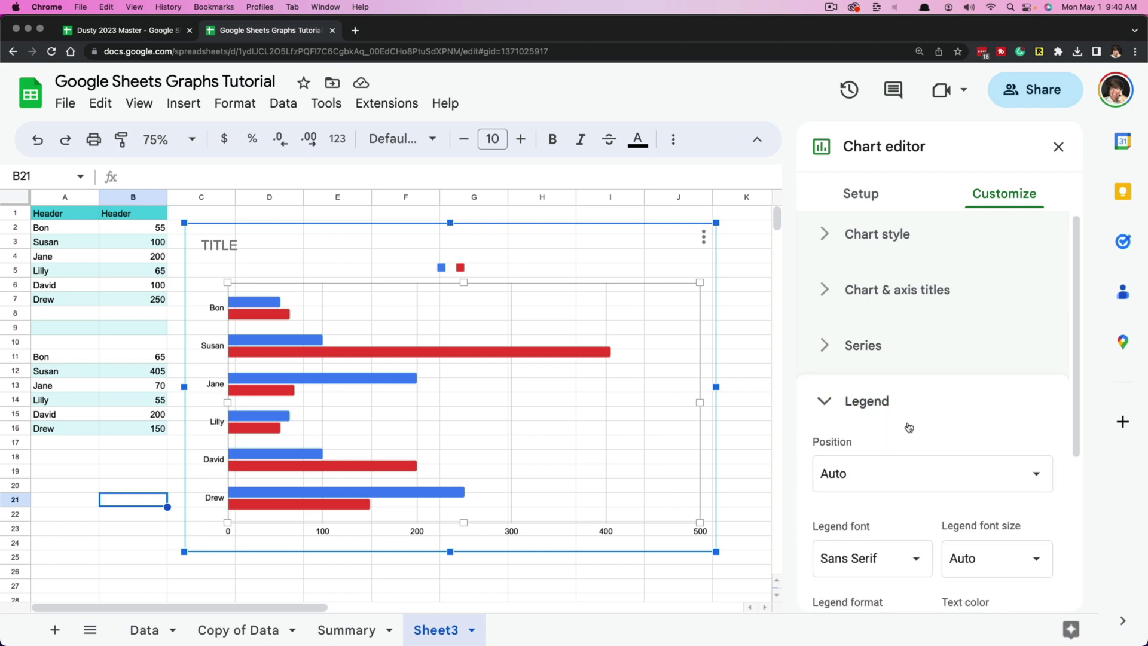
click(861, 345)
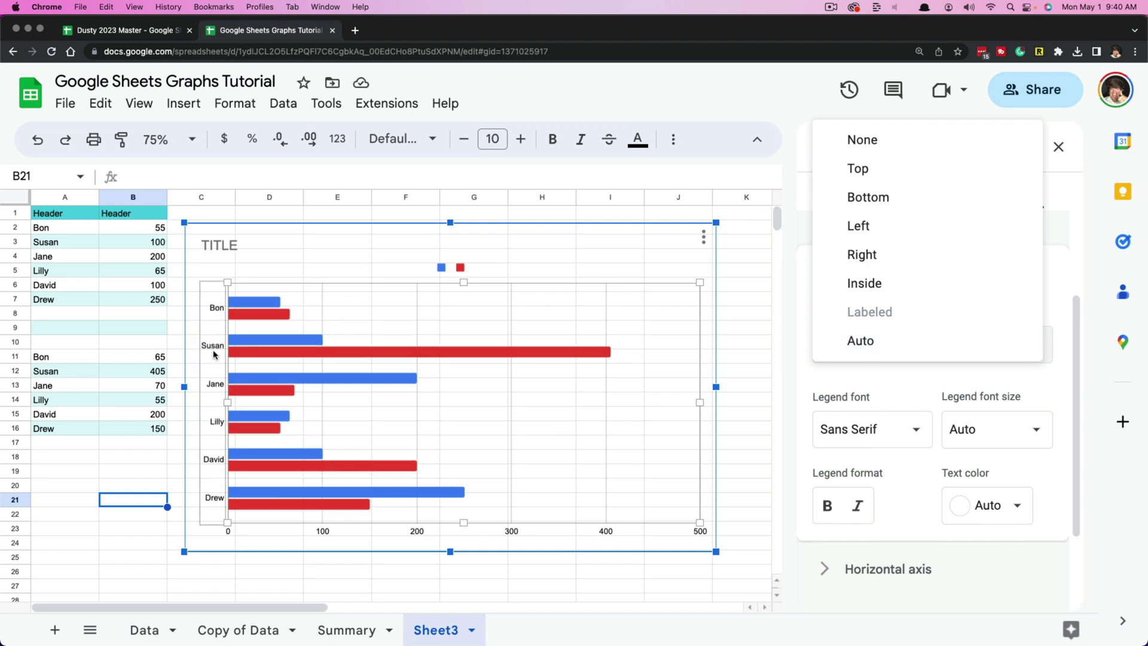
click(870, 175)
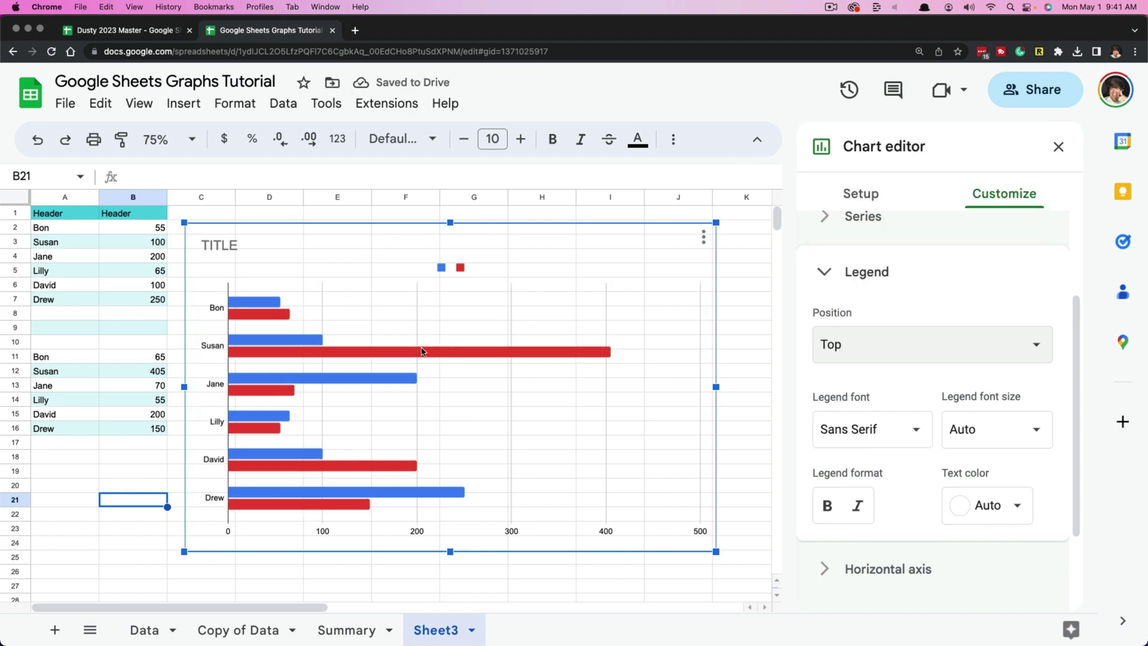
click(861, 194)
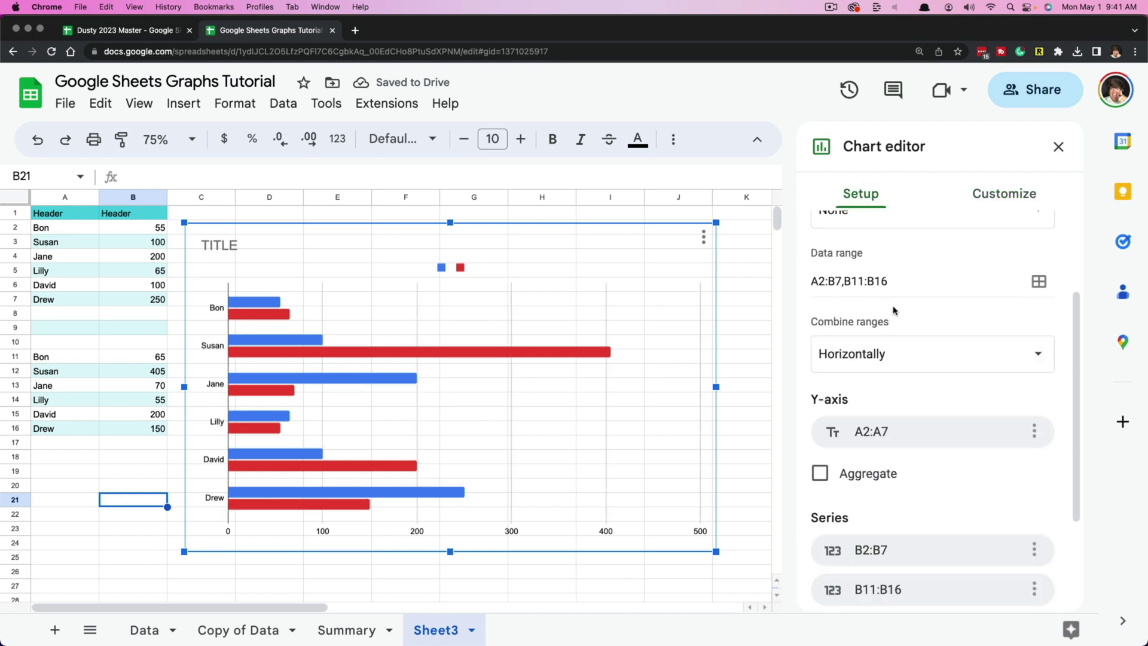
Step: Change the chart type from Bar chart to Pie chart
scroll(894, 310, up, 3)
click(897, 266)
scroll(903, 402, down, 8)
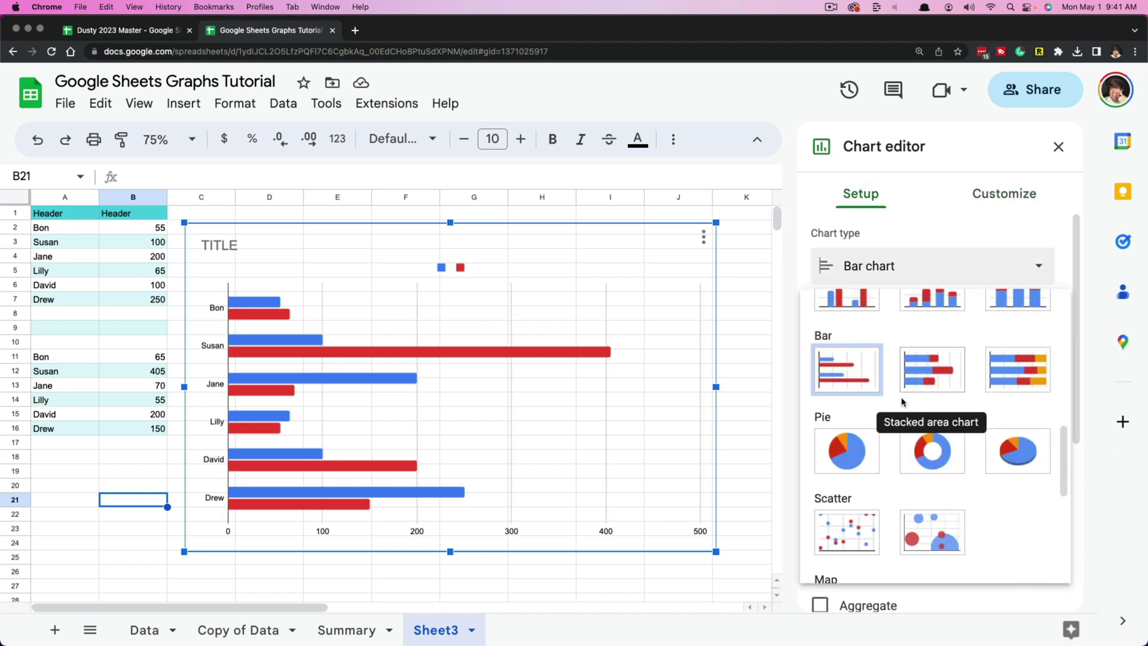
click(835, 454)
click(985, 211)
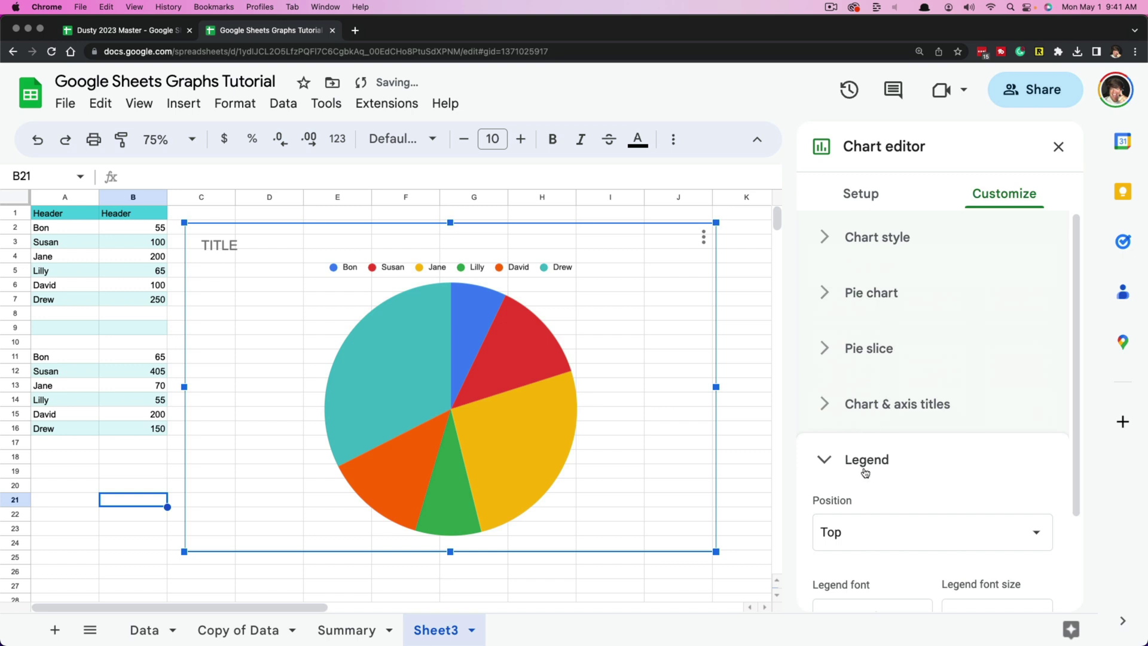
Step: Move the legend to Bottom, then to Left
scroll(865, 472, down, 2)
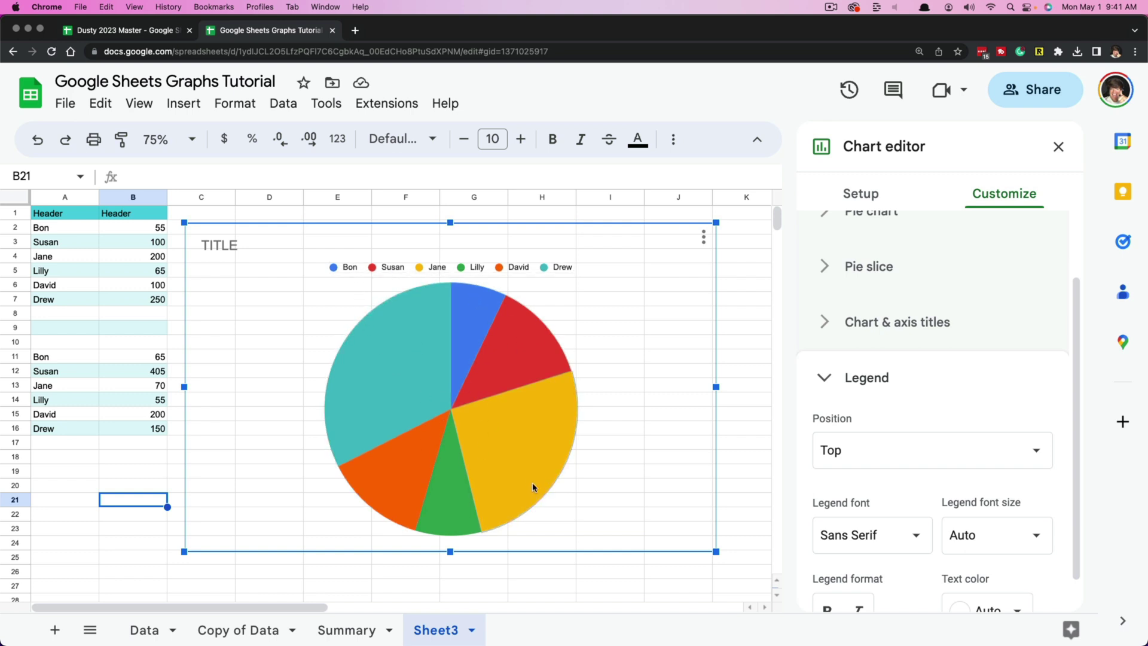
click(884, 460)
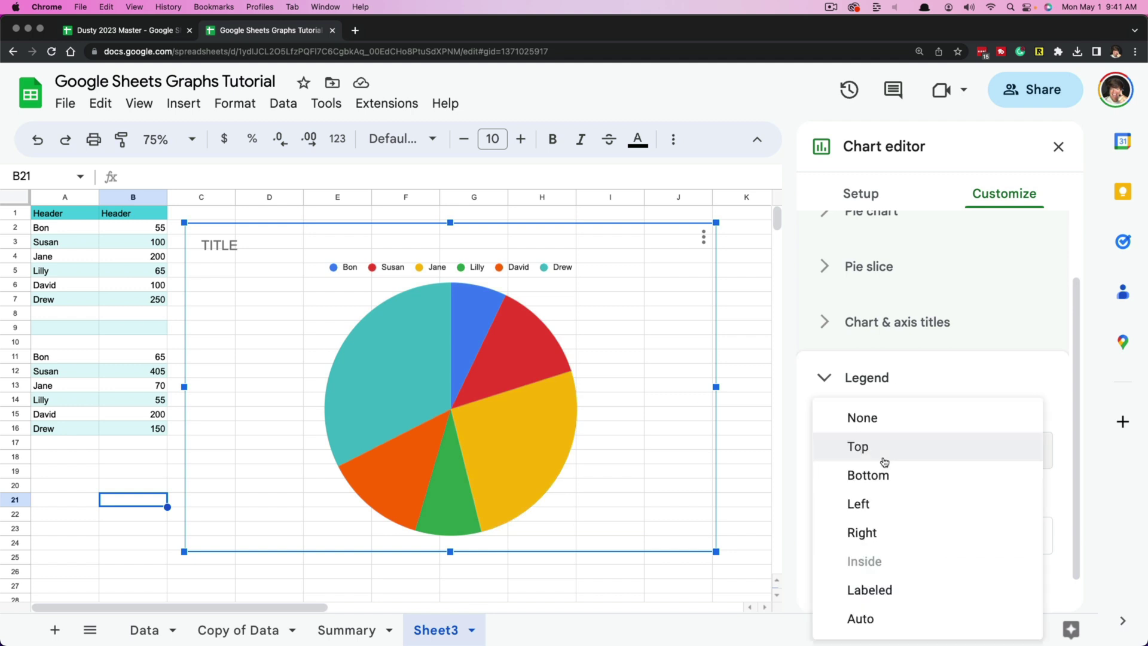
click(884, 477)
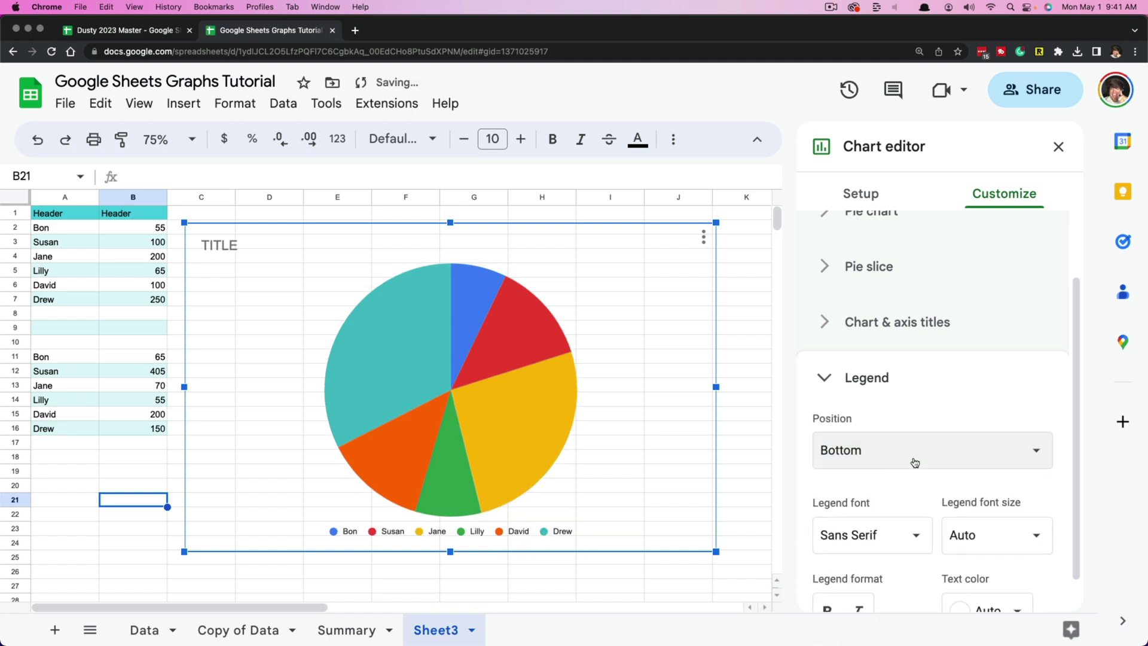
click(915, 462)
click(865, 474)
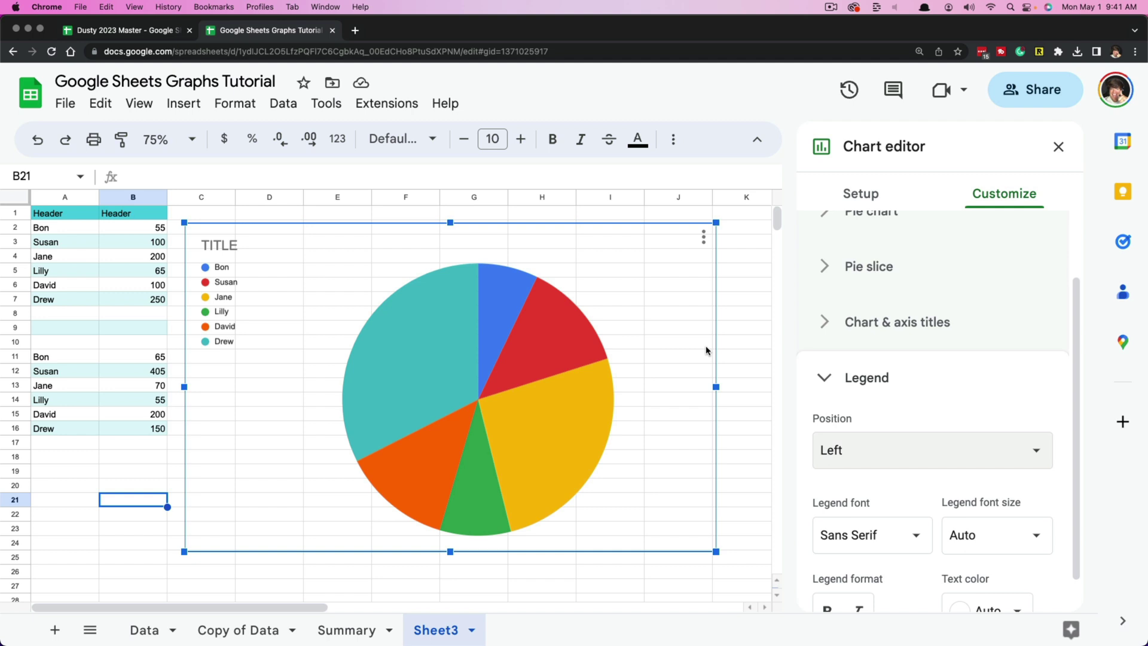
click(850, 202)
Step: Keep the ranges combined horizontally and change the chart type back to Bar chart
click(884, 343)
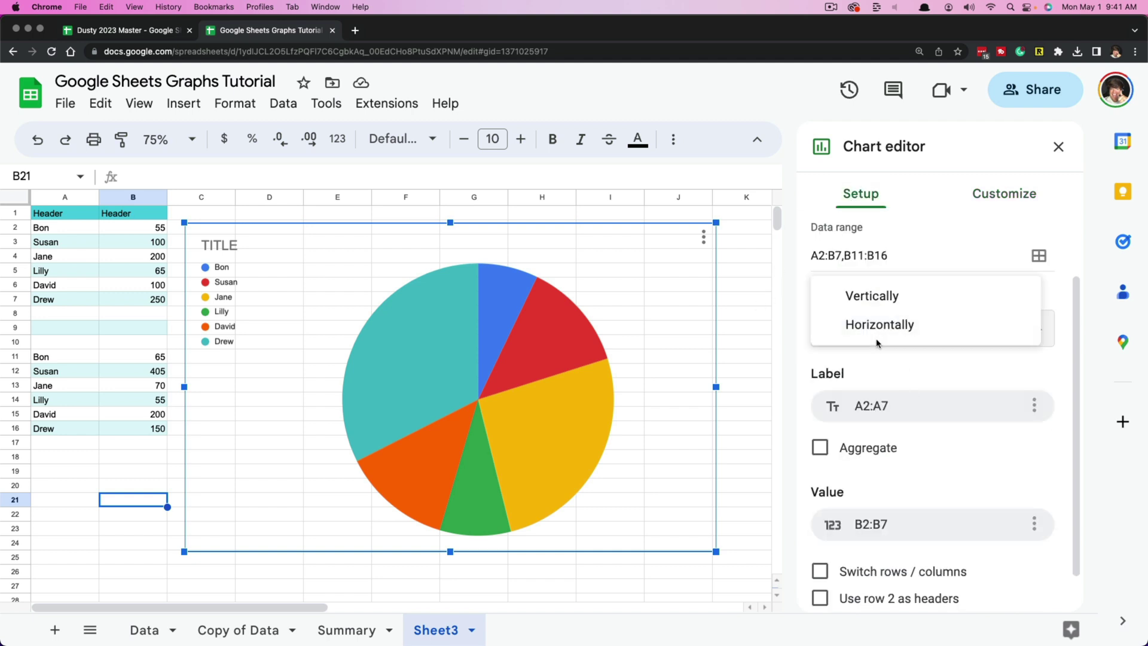
click(879, 336)
scroll(910, 366, up, 3)
click(881, 272)
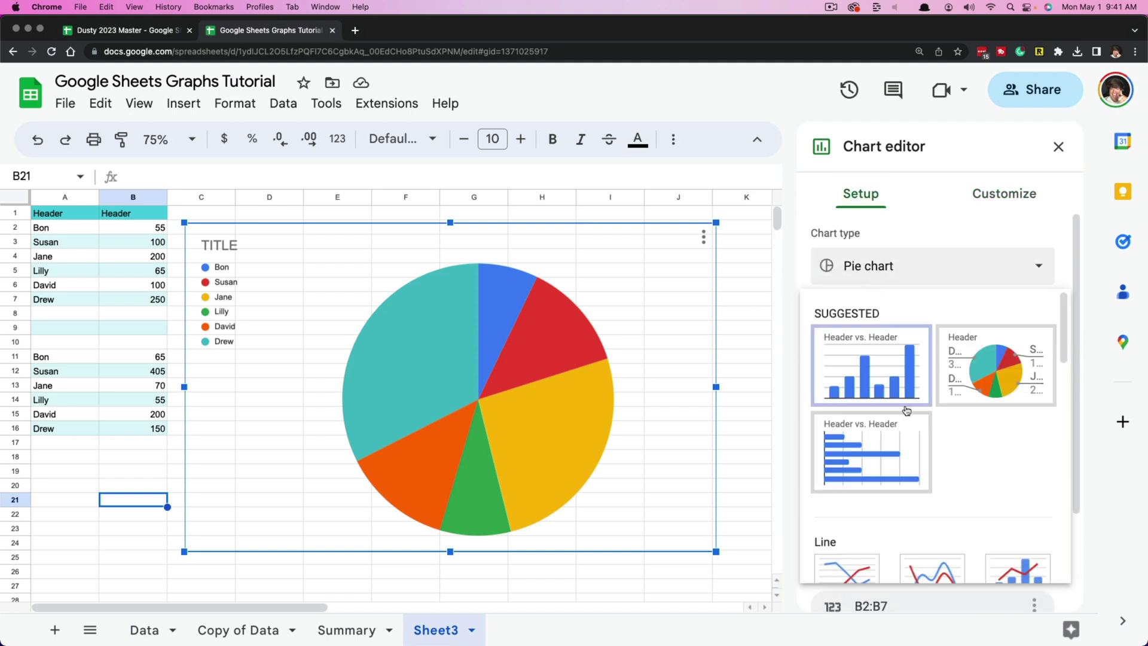
scroll(845, 489, down, 6)
click(845, 489)
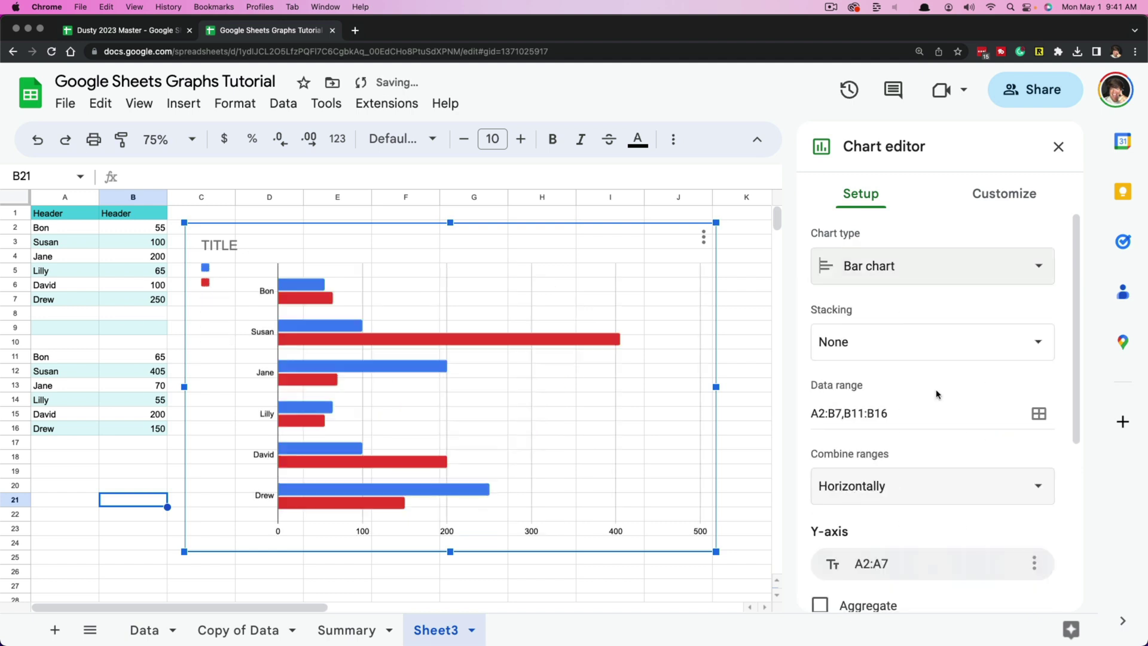
Step: In Customize, collapse Legend and open the Horizontal axis options
click(987, 200)
scroll(839, 406, down, 1)
click(825, 387)
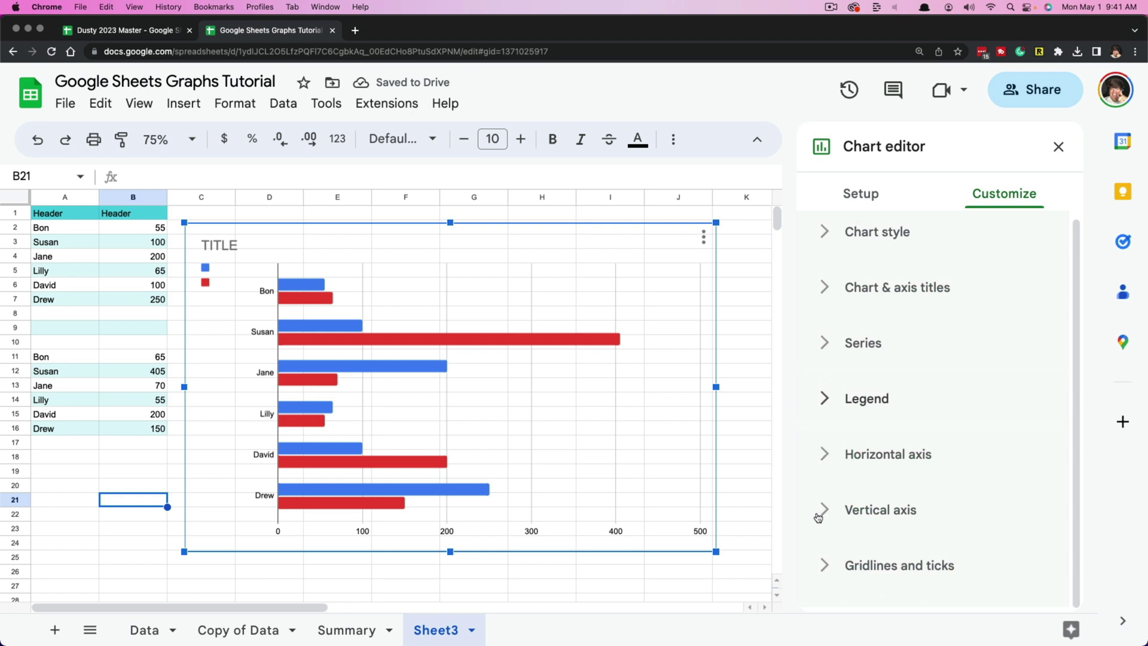
click(827, 456)
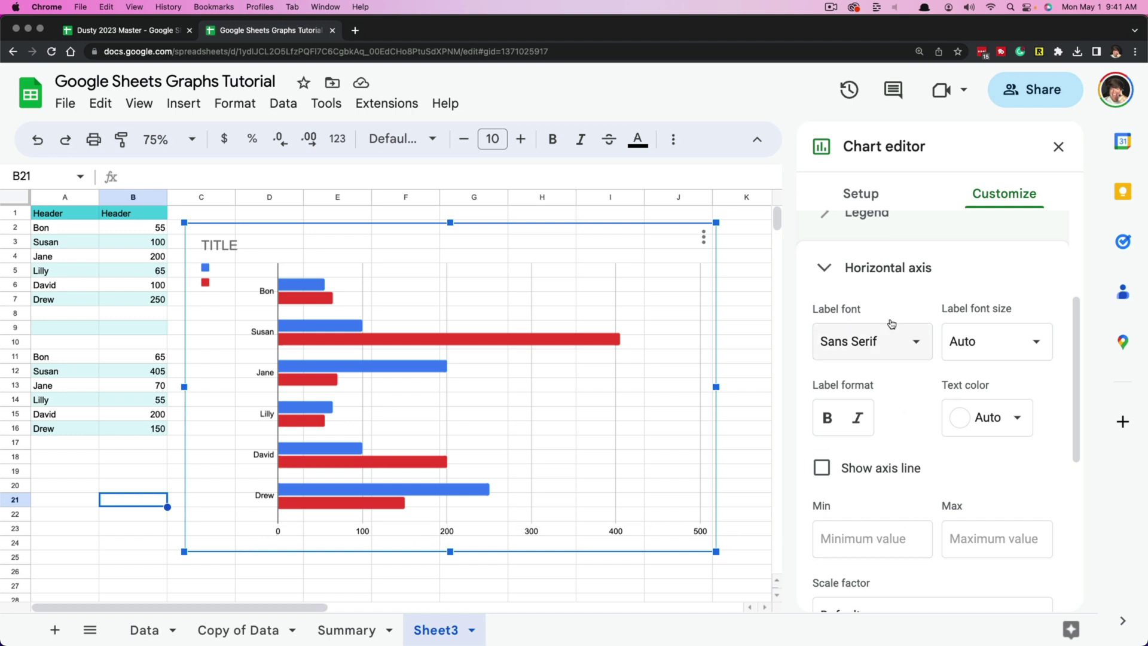
click(876, 270)
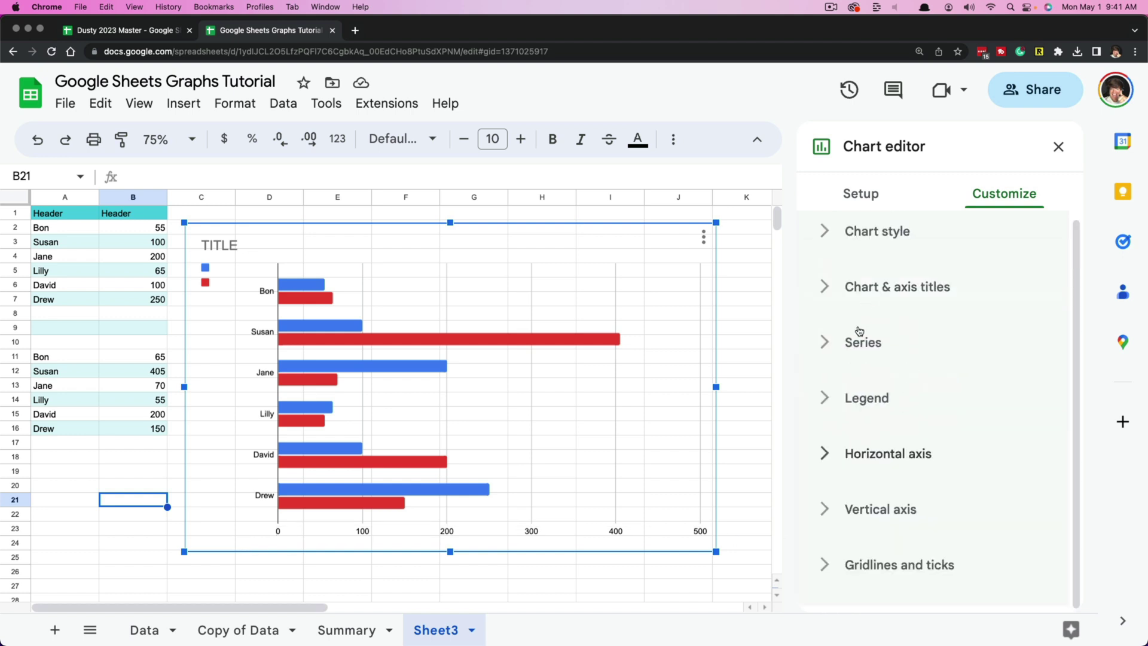
click(868, 513)
click(873, 459)
scroll(885, 472, down, 4)
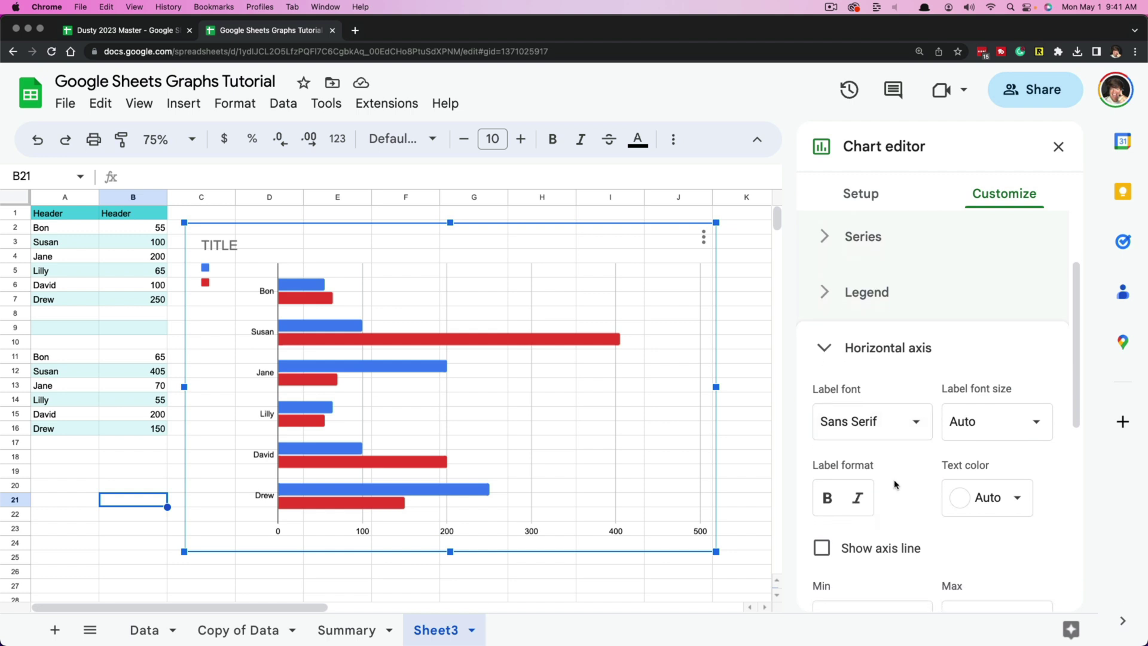
Step: Make the name labels bold italic, after trying and undoing the Wide font
click(260, 304)
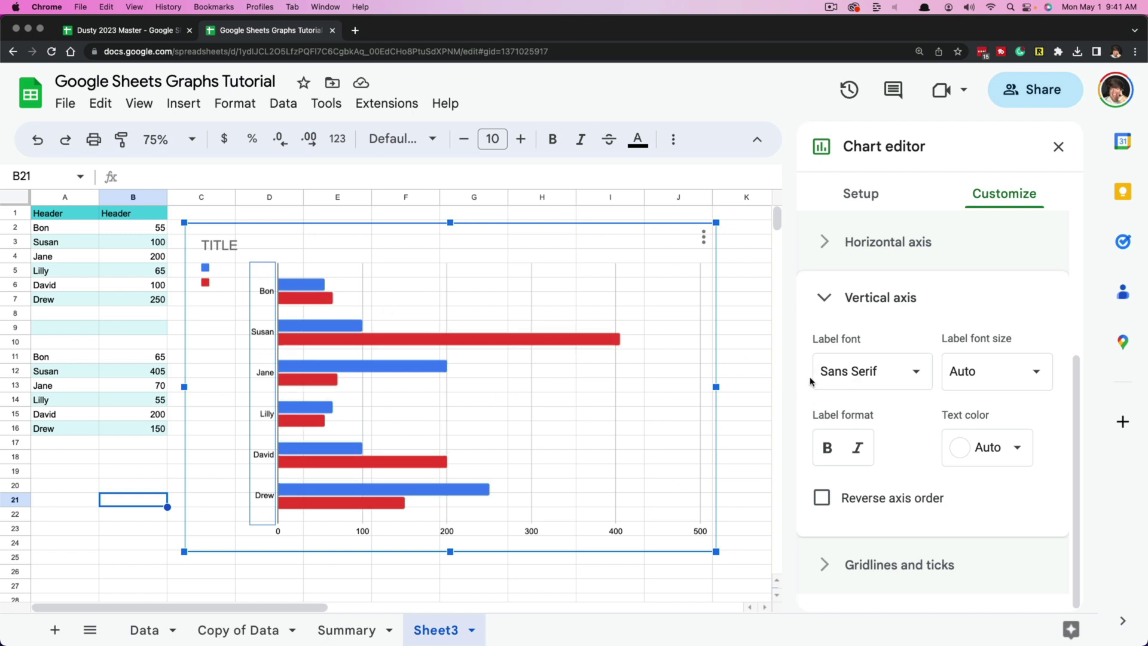
click(890, 375)
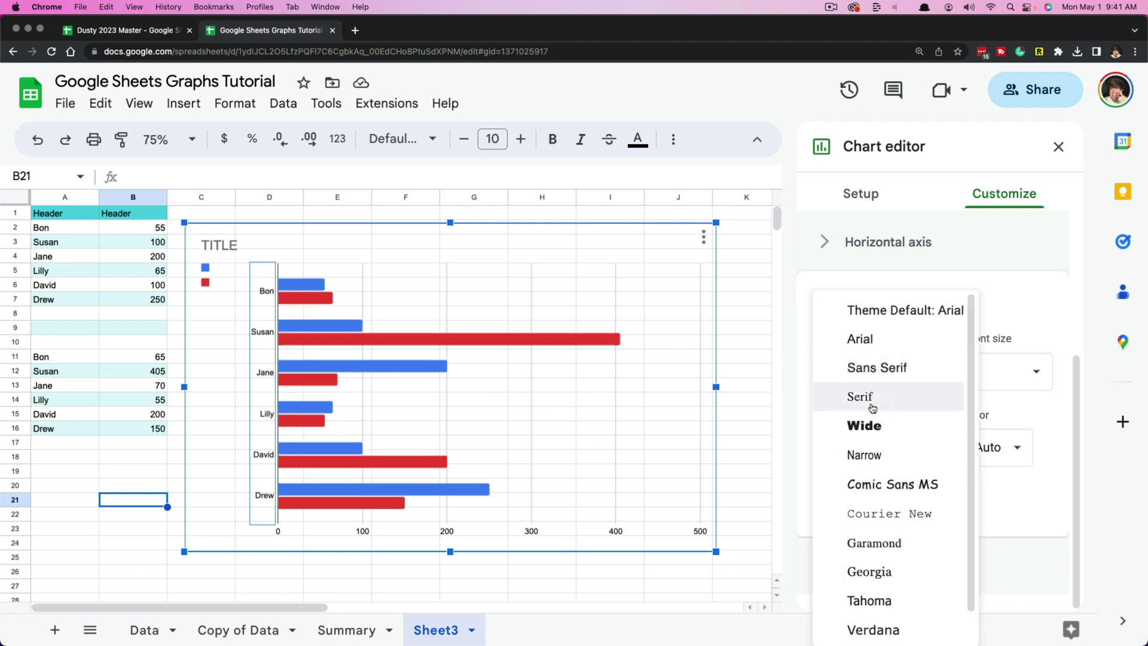
click(866, 425)
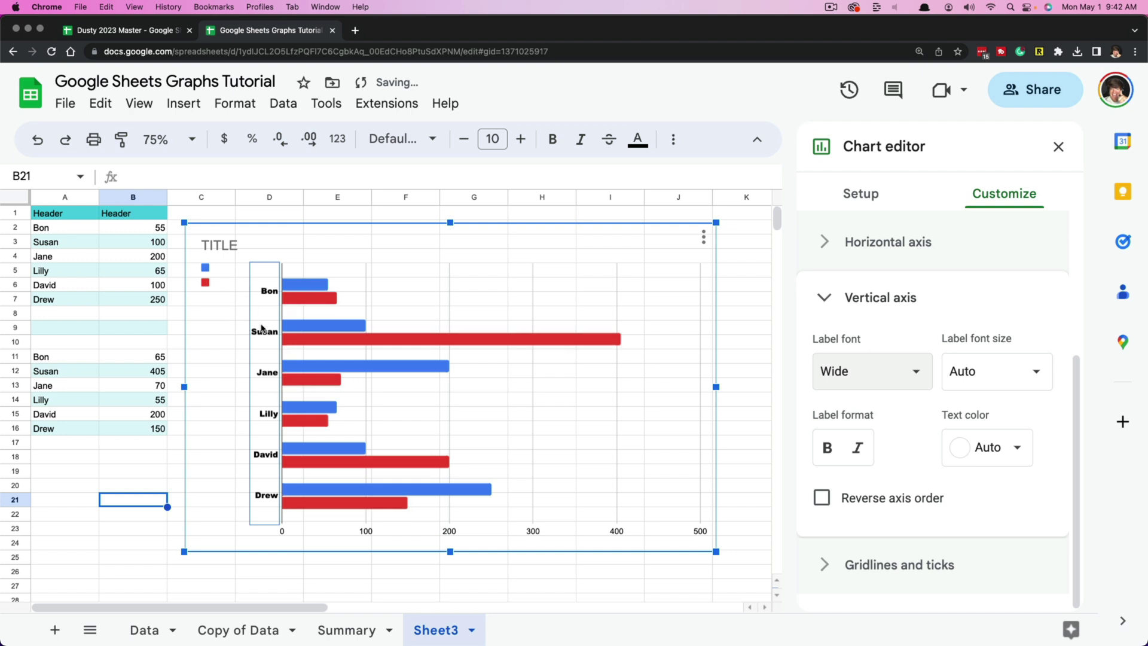
key(super+z)
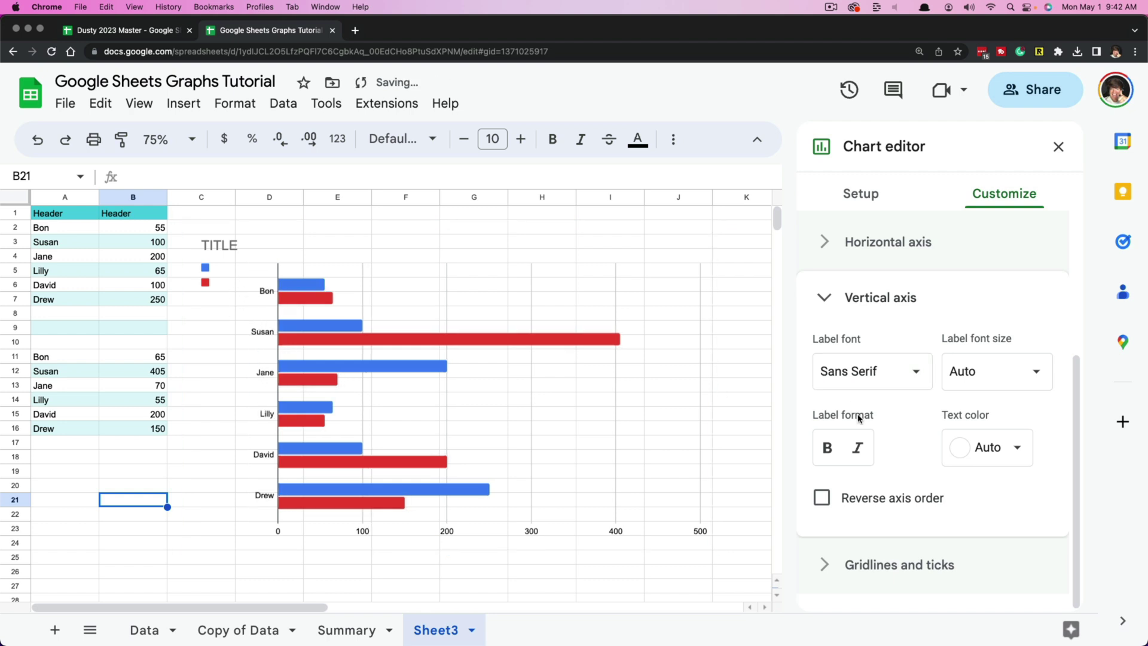
click(828, 447)
click(857, 447)
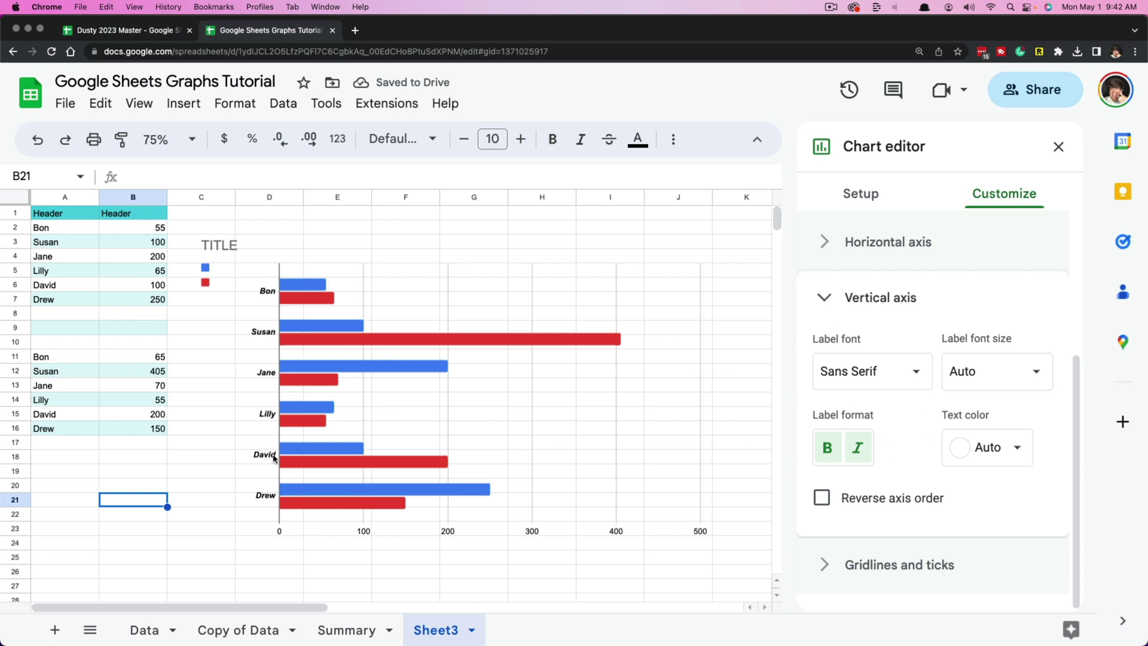
click(820, 300)
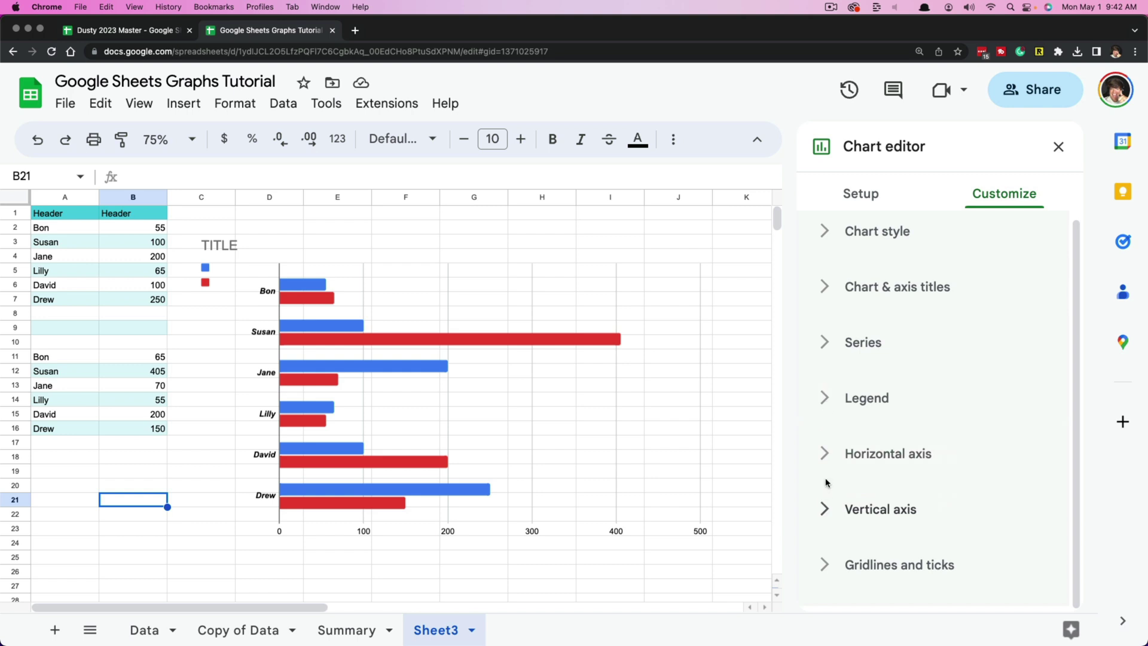
Step: Make the horizontal axis numbers bold italic
click(824, 454)
scroll(897, 482, down, 2)
click(828, 505)
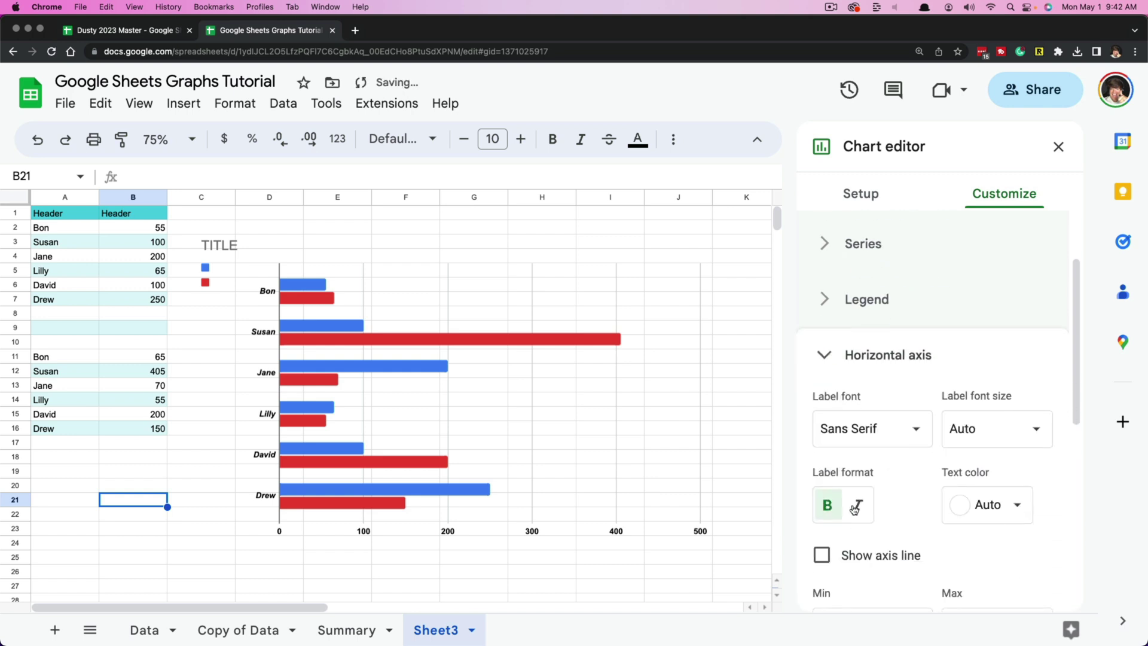
click(855, 506)
click(823, 357)
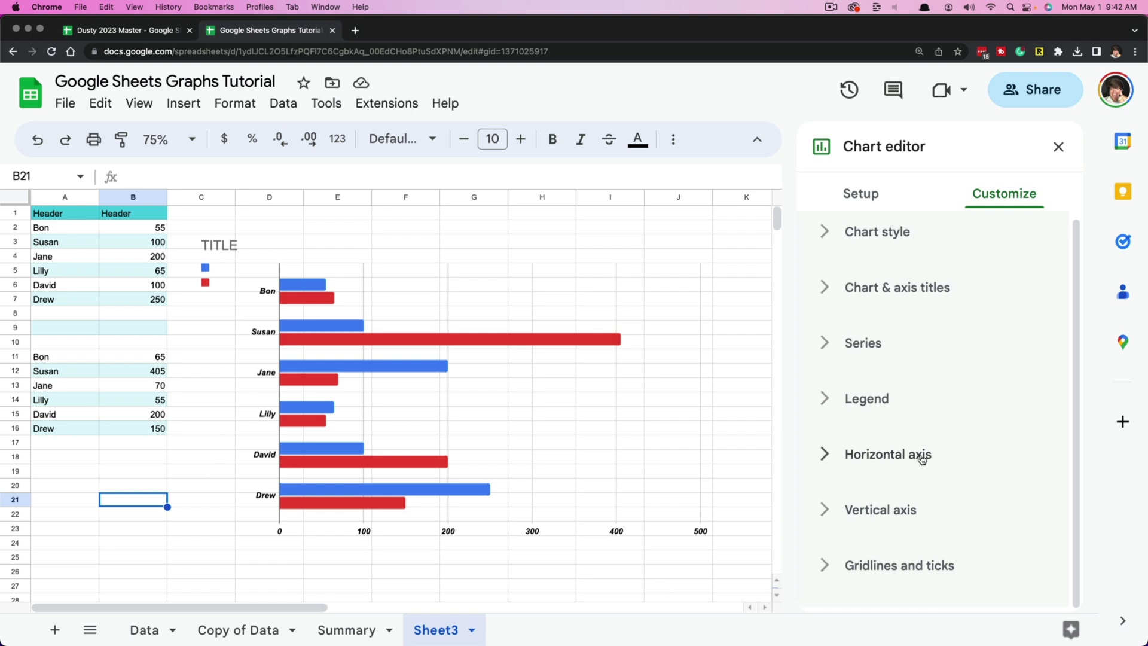
Step: Review the horizontal-axis gridlines and ticks settings, then return to the chart's data setup
click(827, 559)
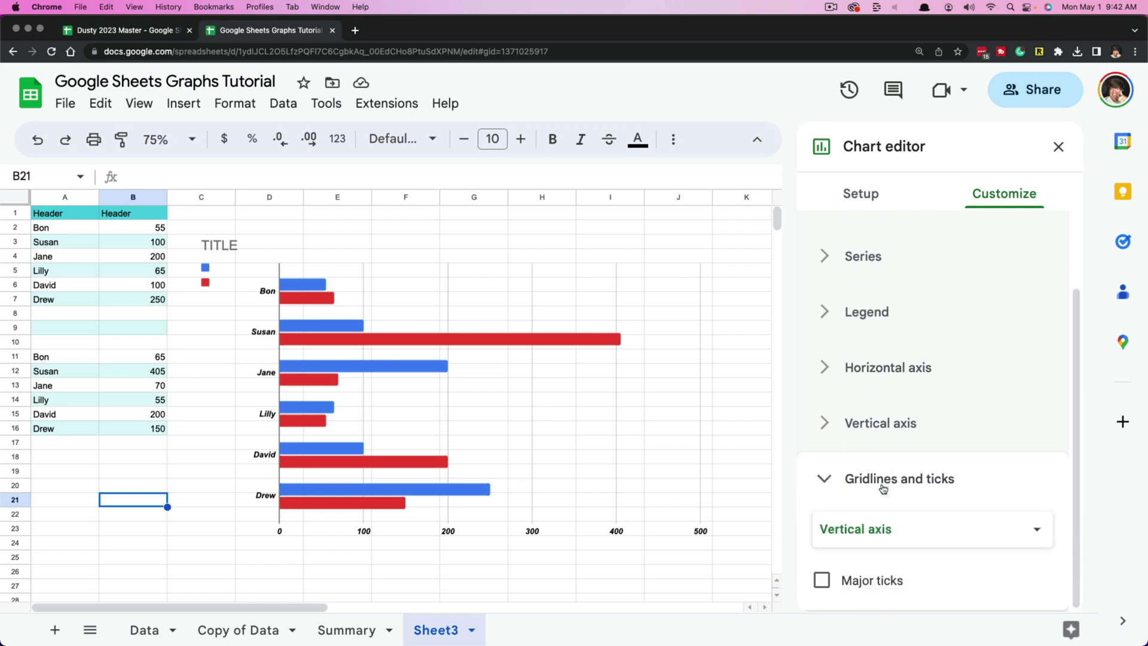
click(871, 529)
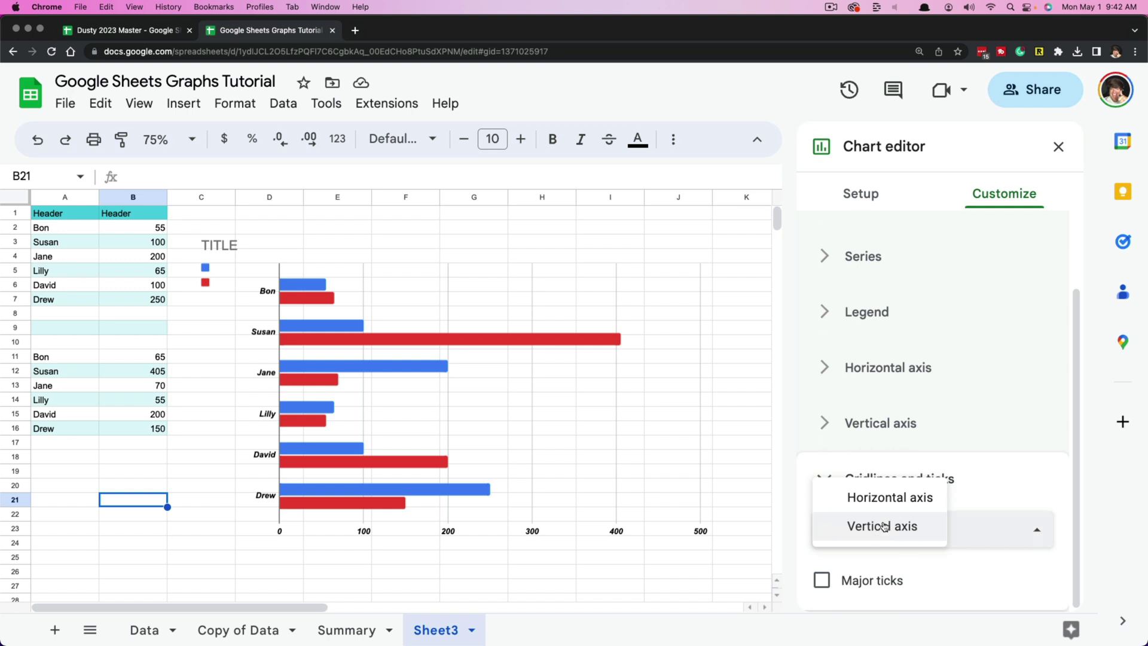
click(881, 498)
scroll(879, 501, down, 5)
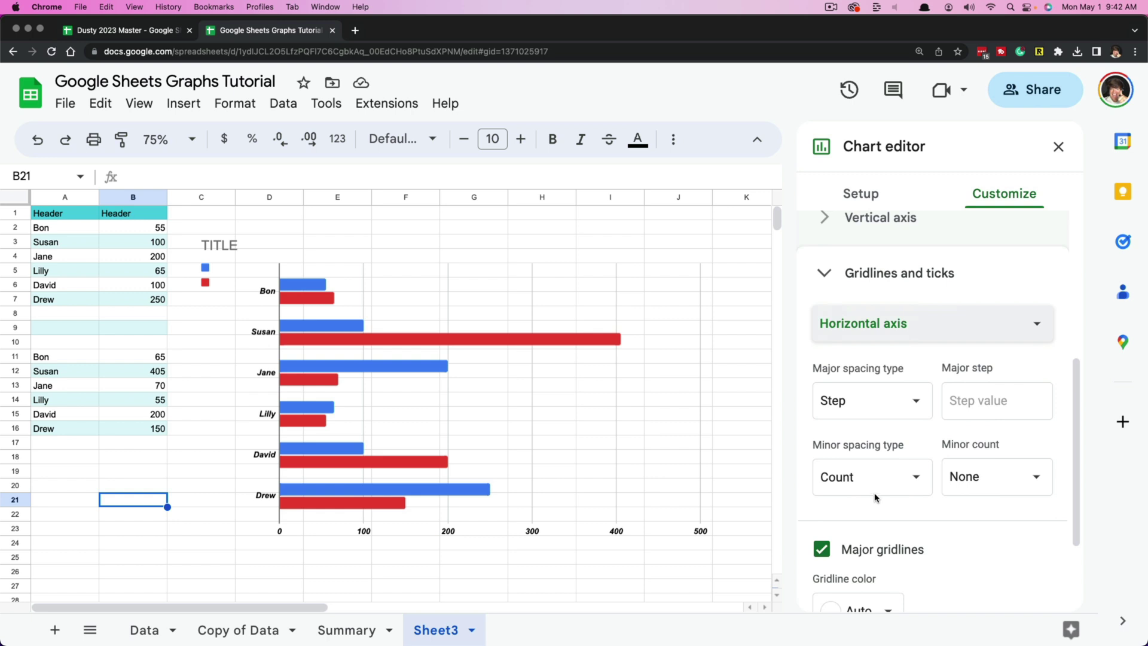
click(852, 201)
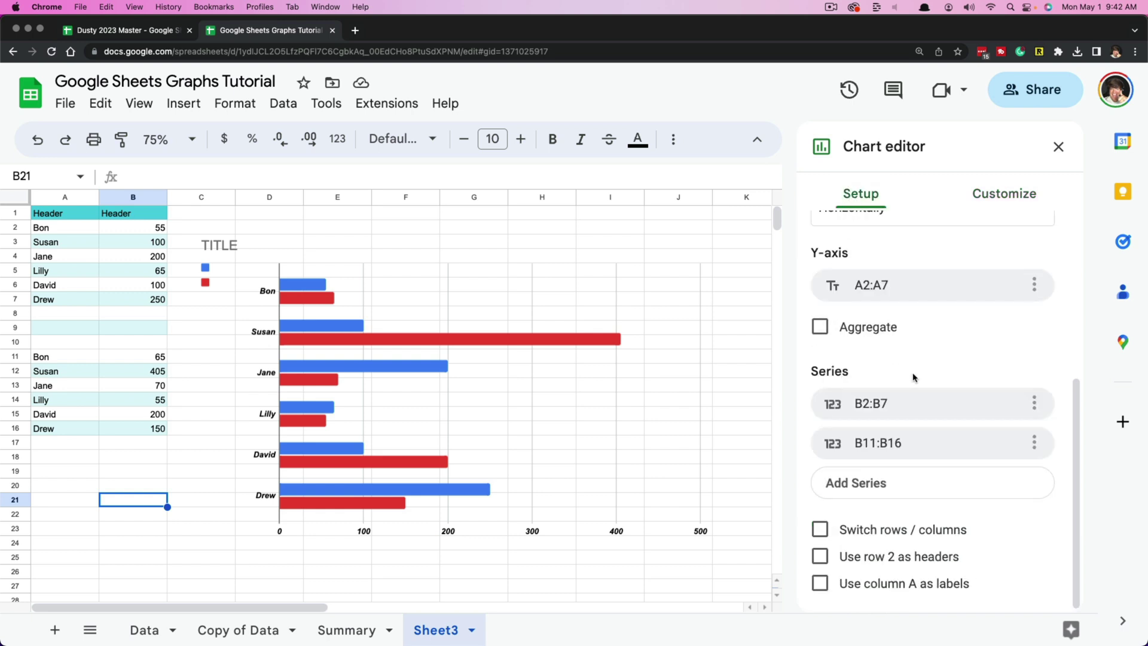
Step: Switch the chart to a pie chart and look over its chart and axis title options
scroll(931, 396, up, 5)
click(873, 273)
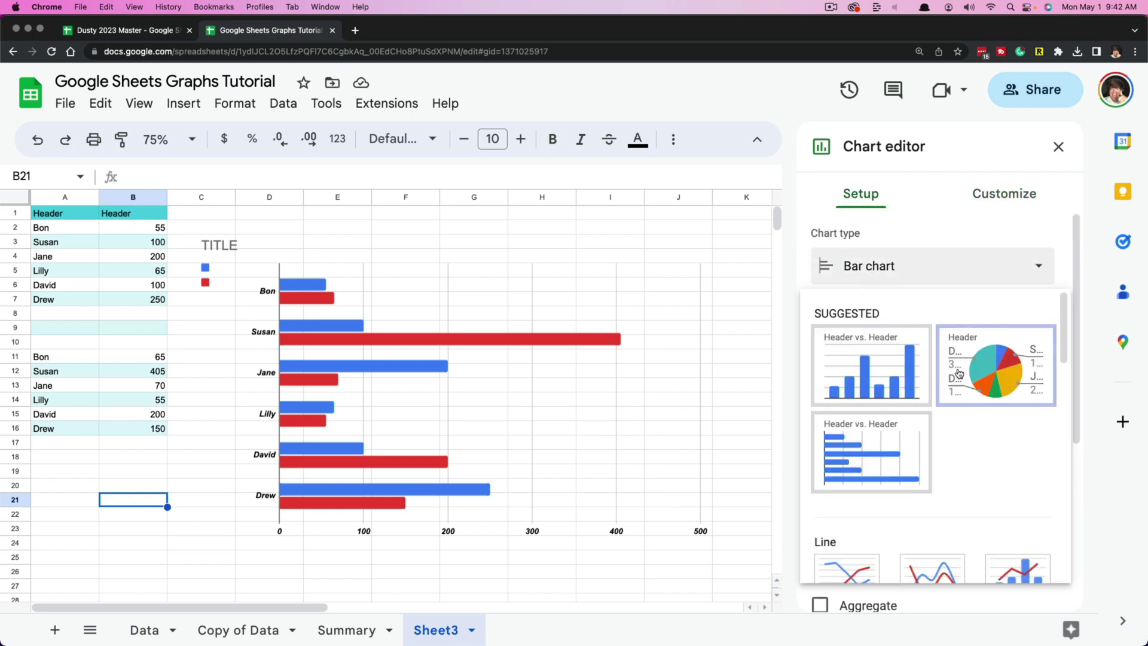
scroll(972, 425, down, 10)
click(848, 461)
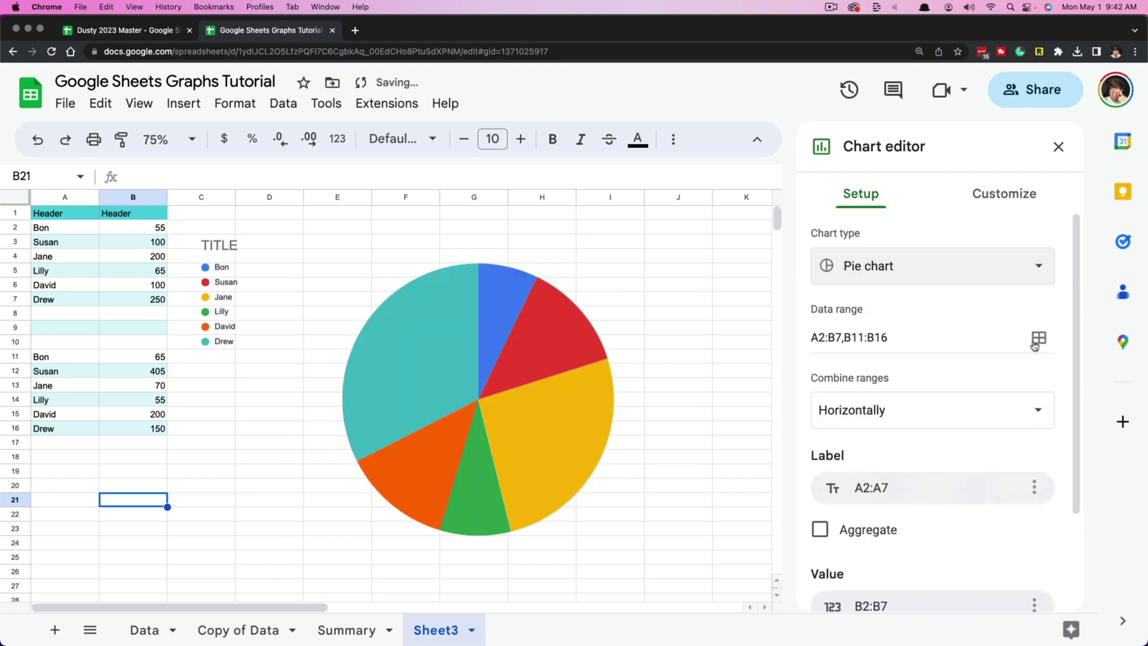
click(996, 200)
click(880, 402)
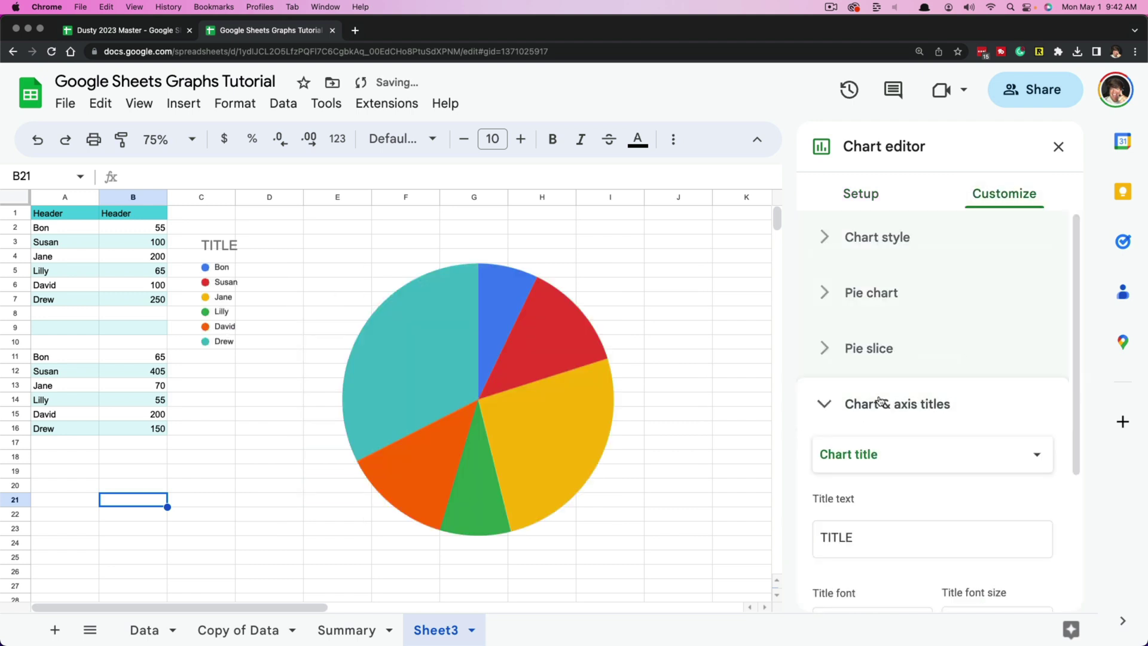
click(821, 342)
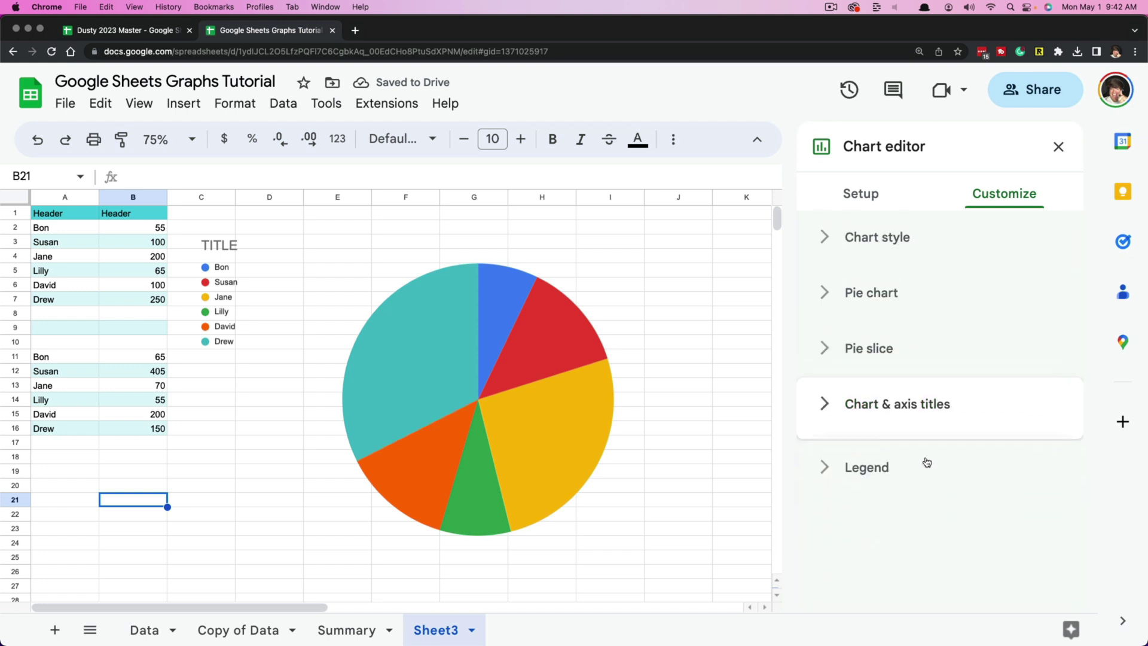
Step: Change the chart type from pie back to the two-series bar chart
click(874, 206)
scroll(905, 436, down, 3)
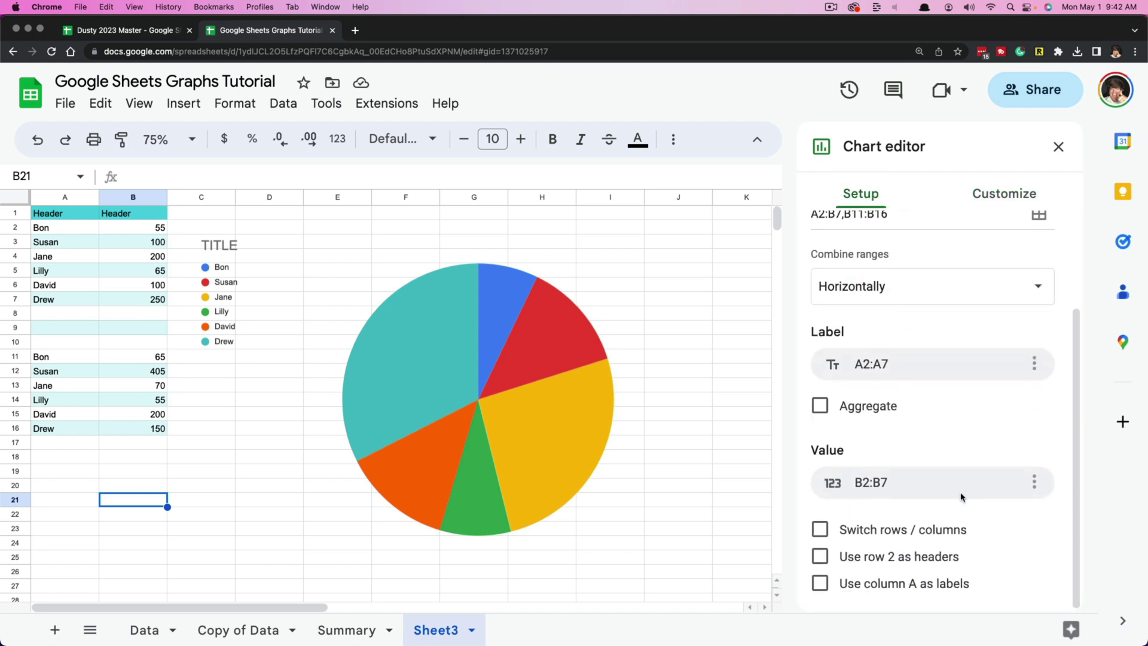
scroll(879, 346, up, 3)
click(875, 280)
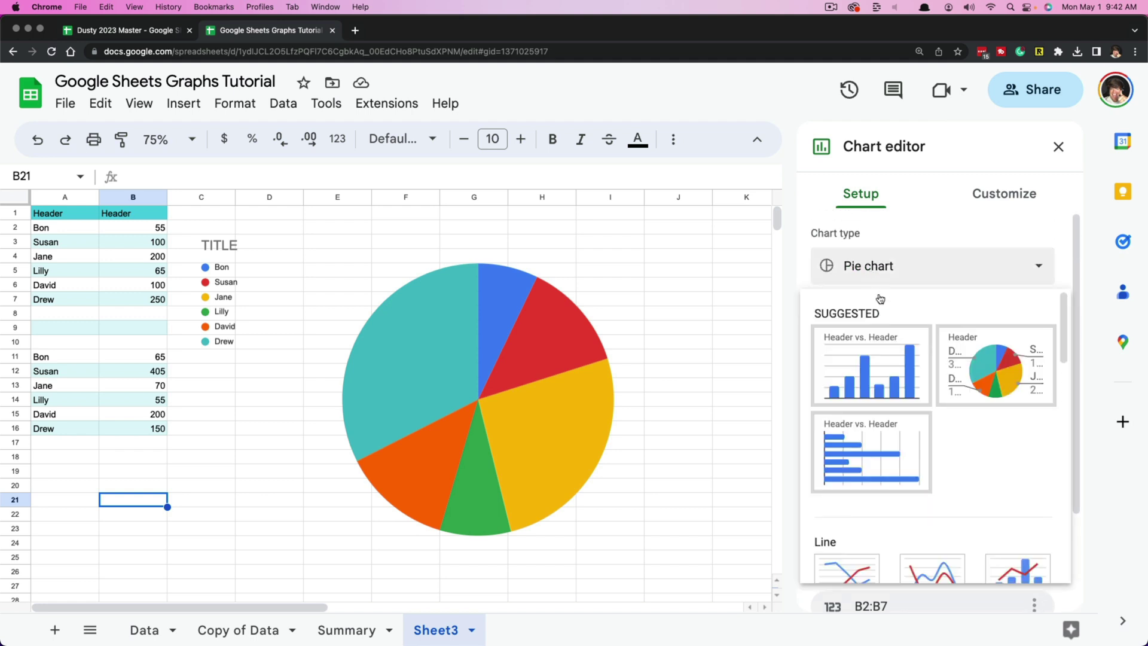
scroll(909, 530, down, 6)
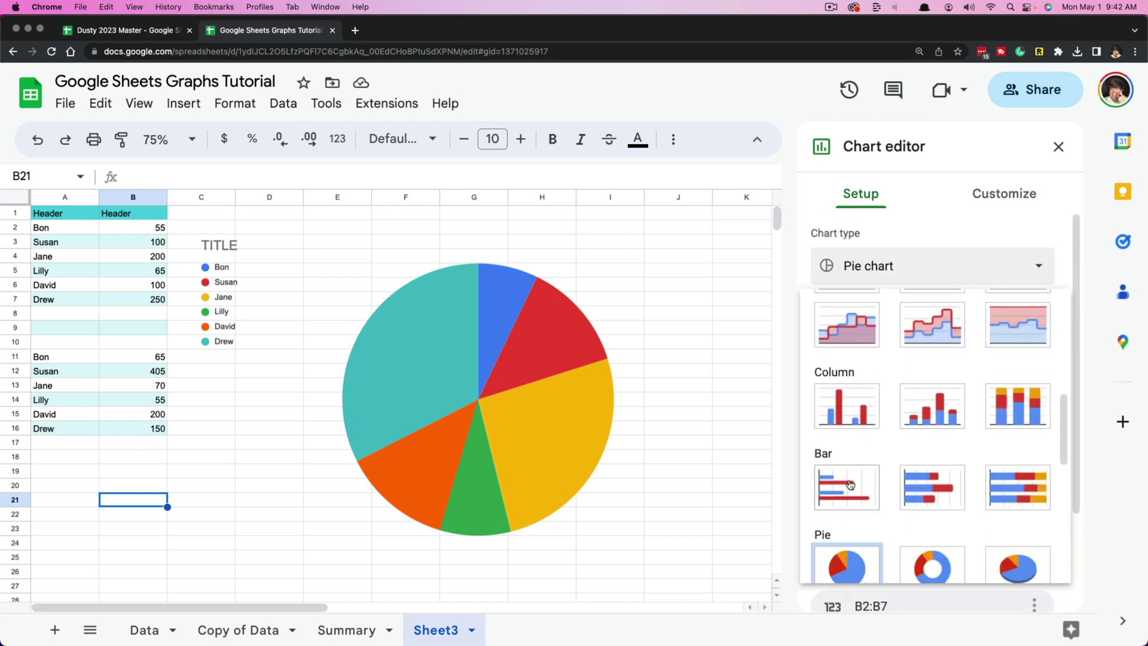
click(849, 485)
click(994, 203)
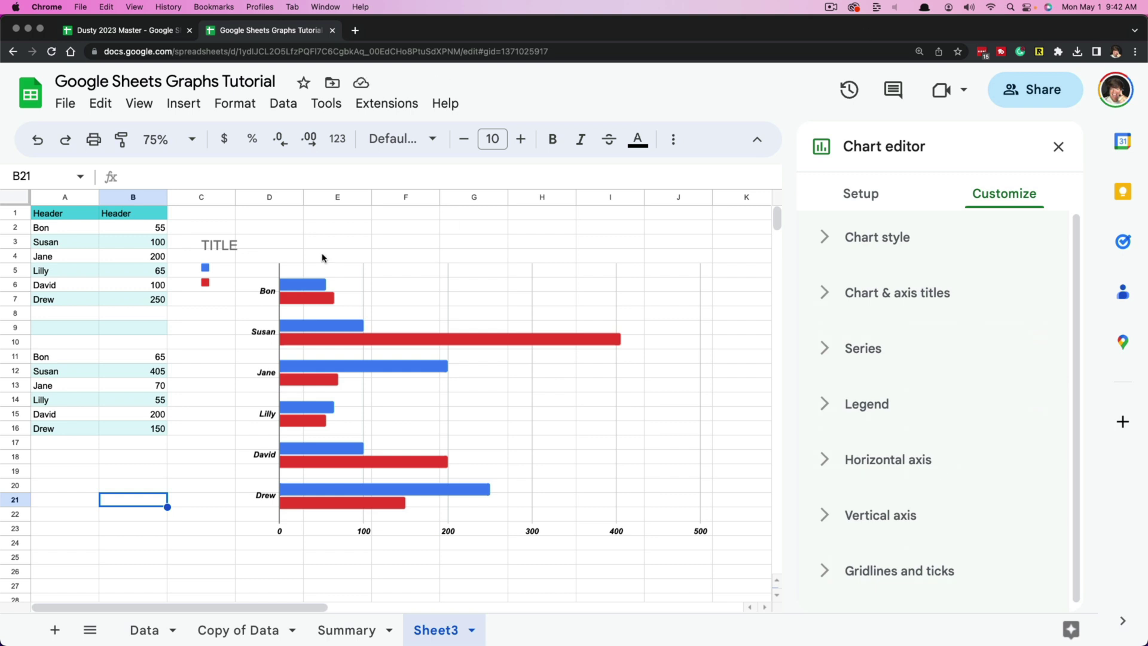
Step: Shrink the bar chart from its top-left corner and move it up beside the data, spanning columns C–I
click(374, 296)
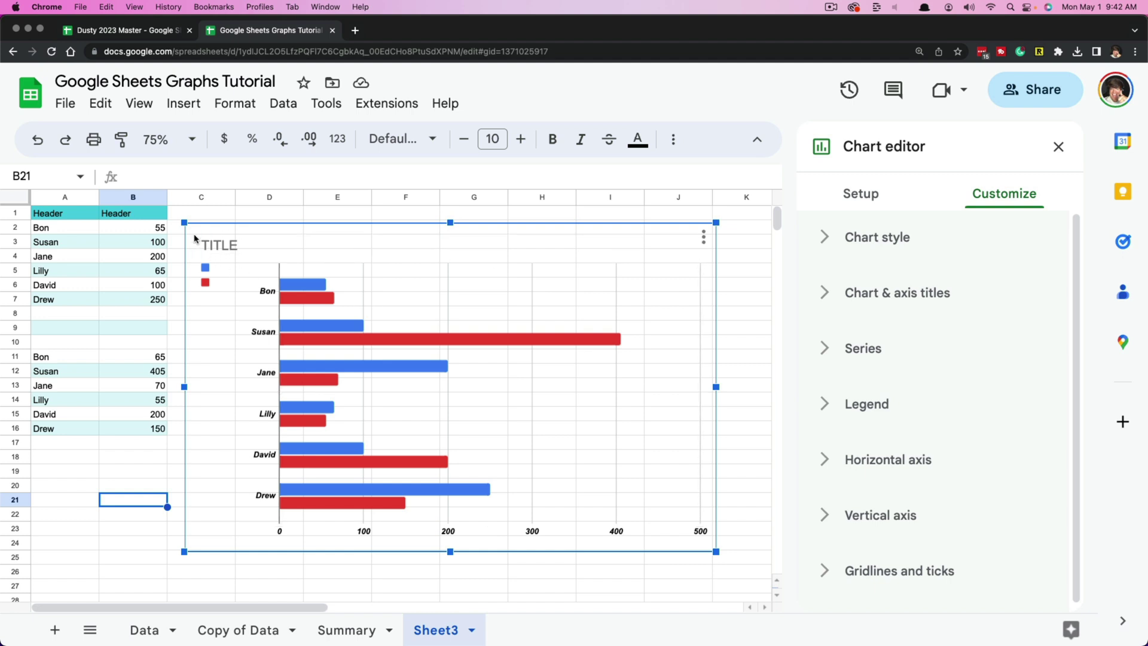
drag(185, 223, 258, 267)
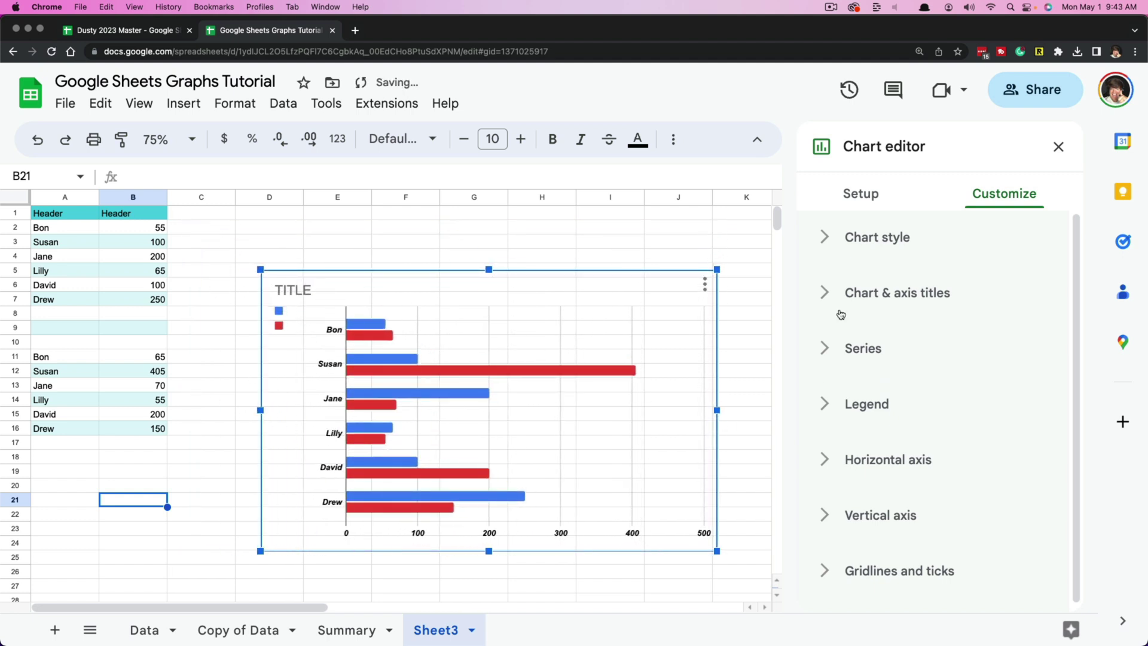
drag(542, 309, 487, 263)
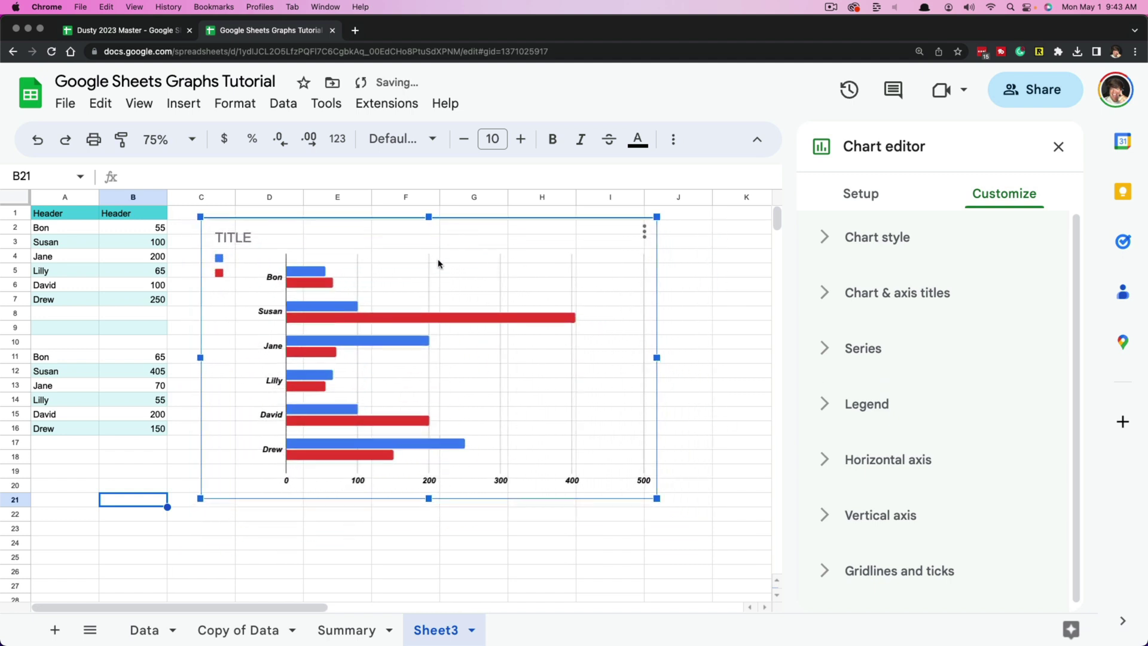
drag(397, 279, 375, 264)
Step: Change the second values in B12 to 600 and in B14 to 555
click(734, 360)
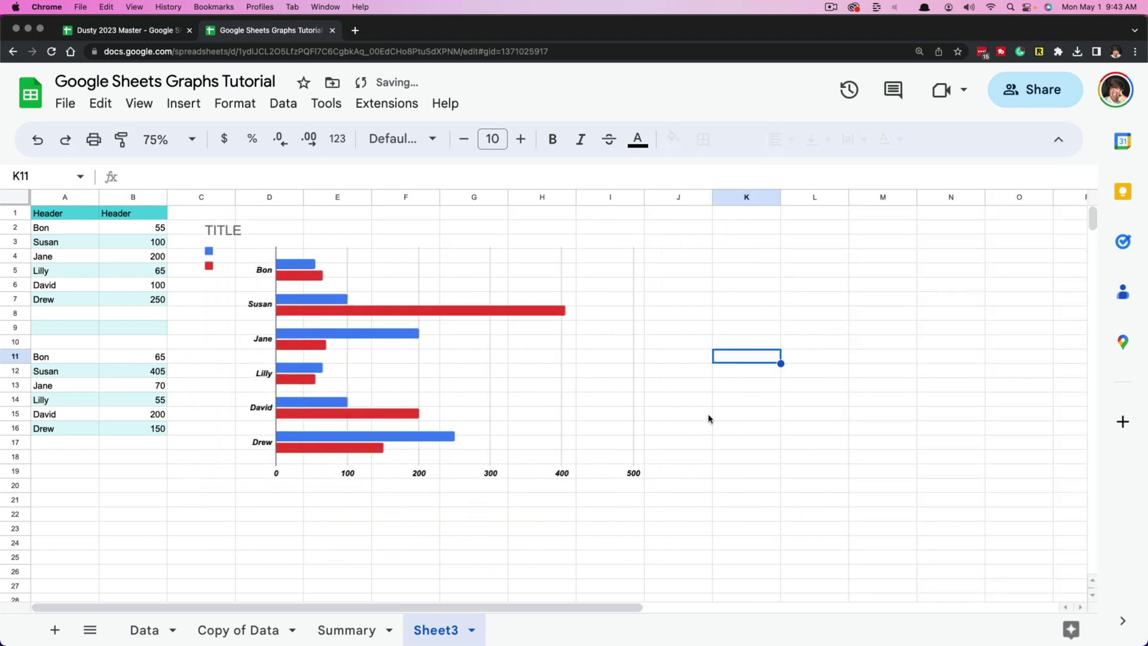
click(152, 374)
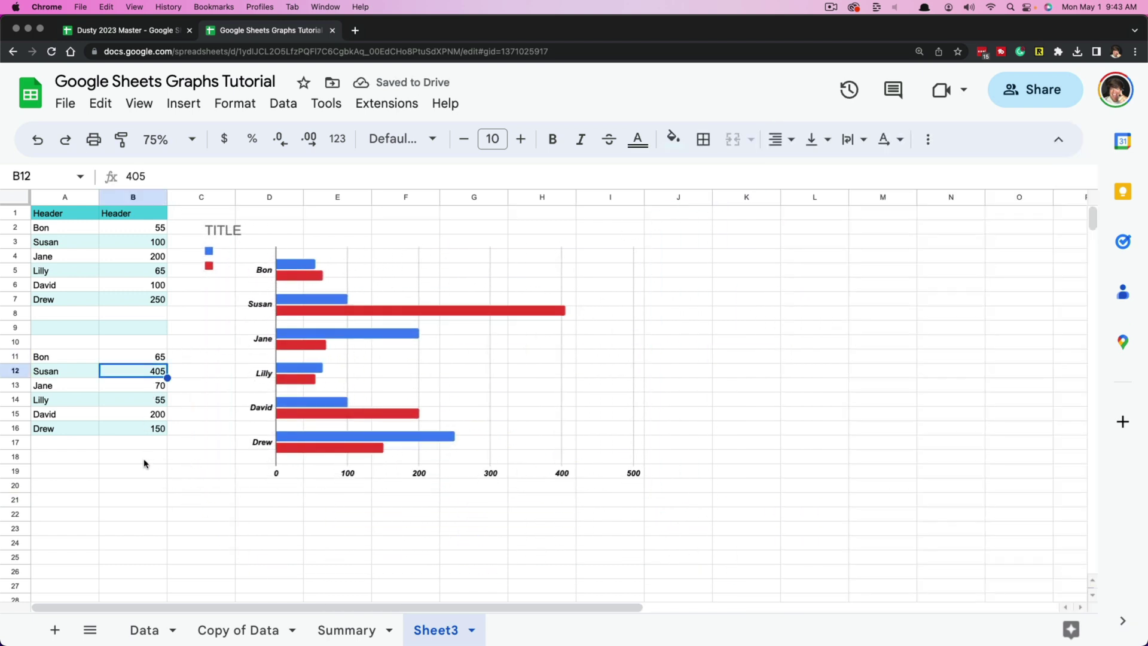
text(600)
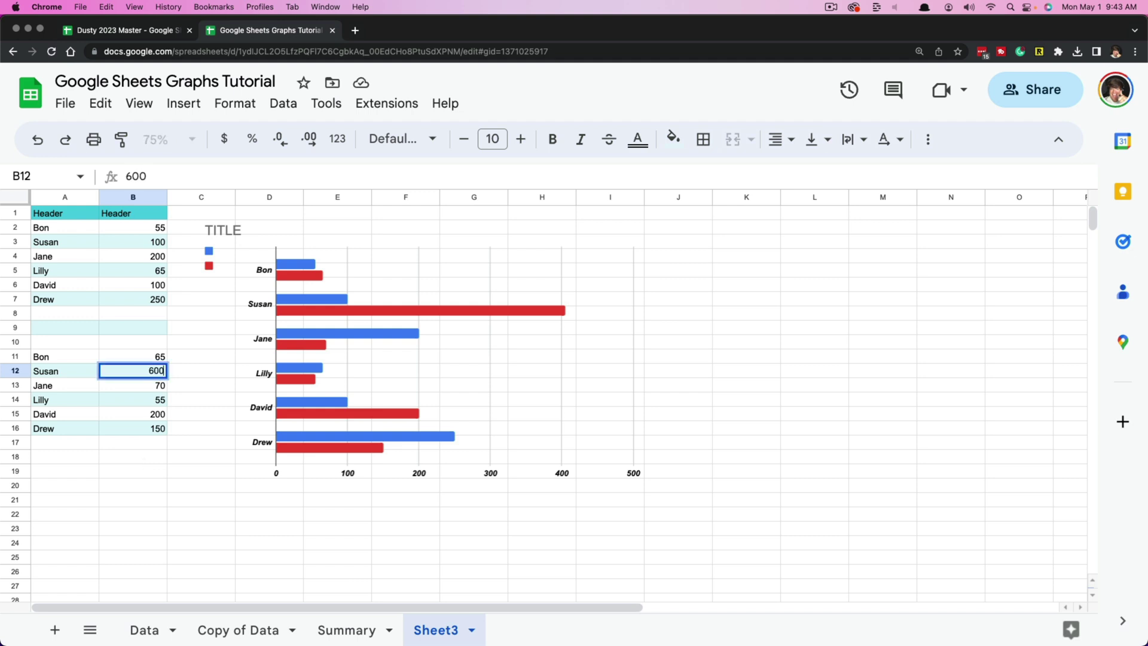
key(Return)
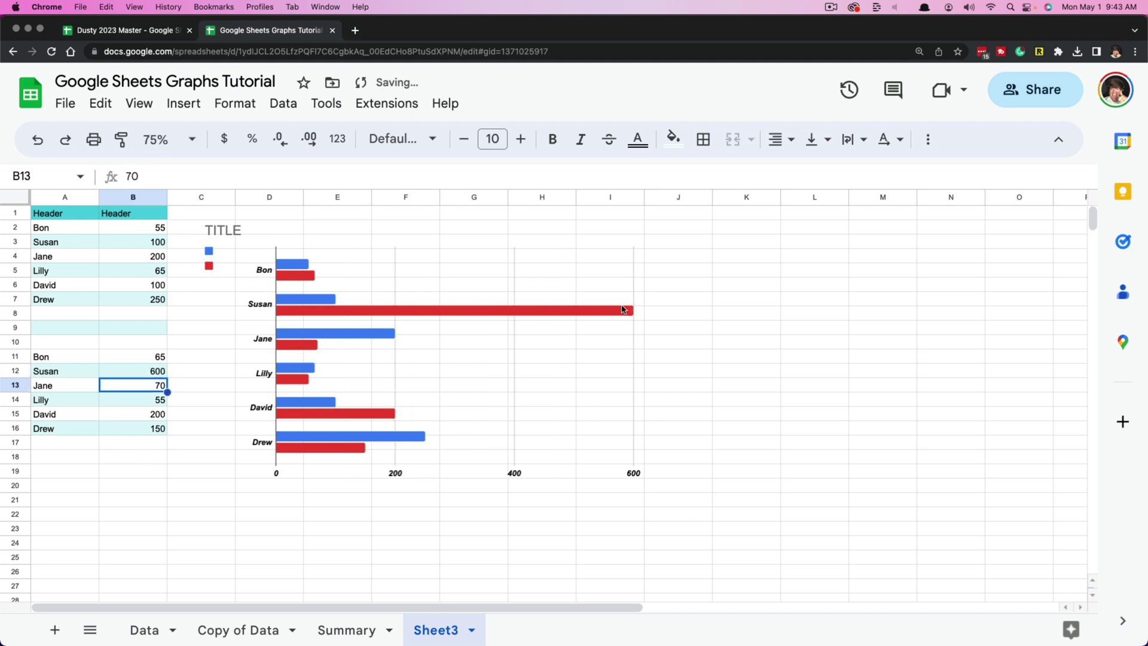
click(154, 404)
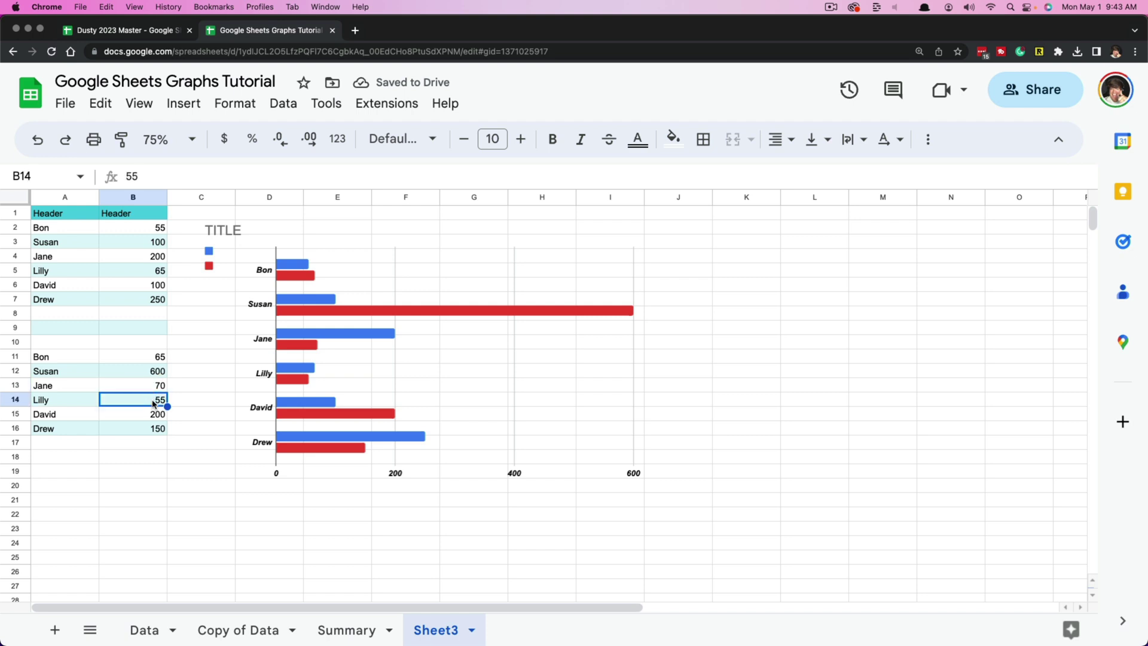
text(5)
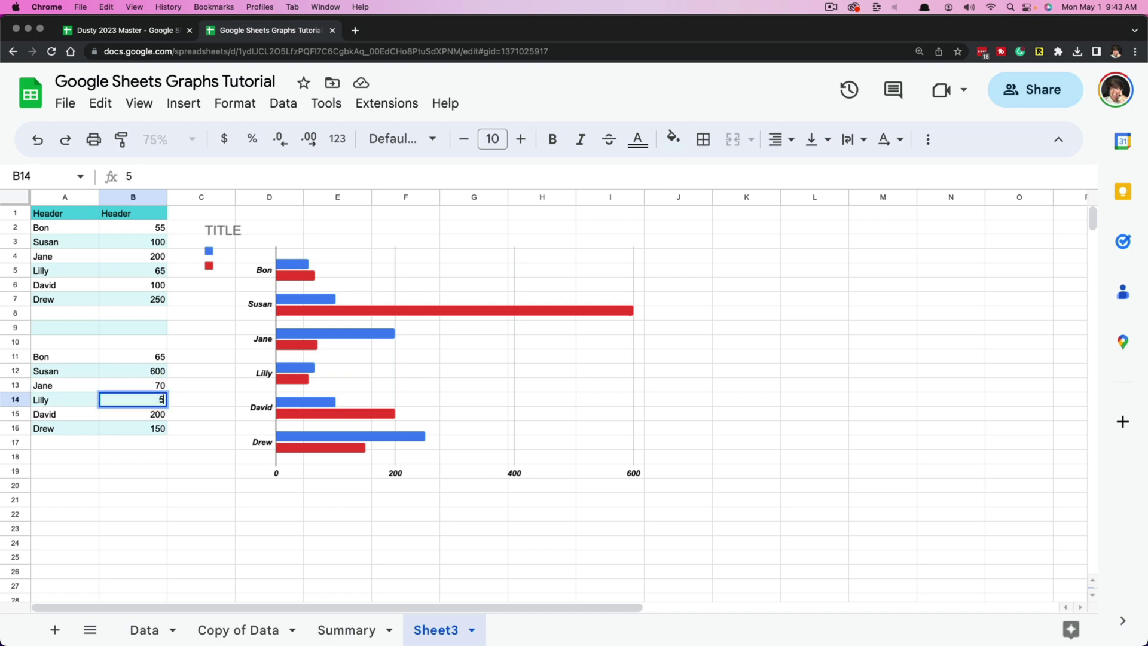
text(55)
key(Return)
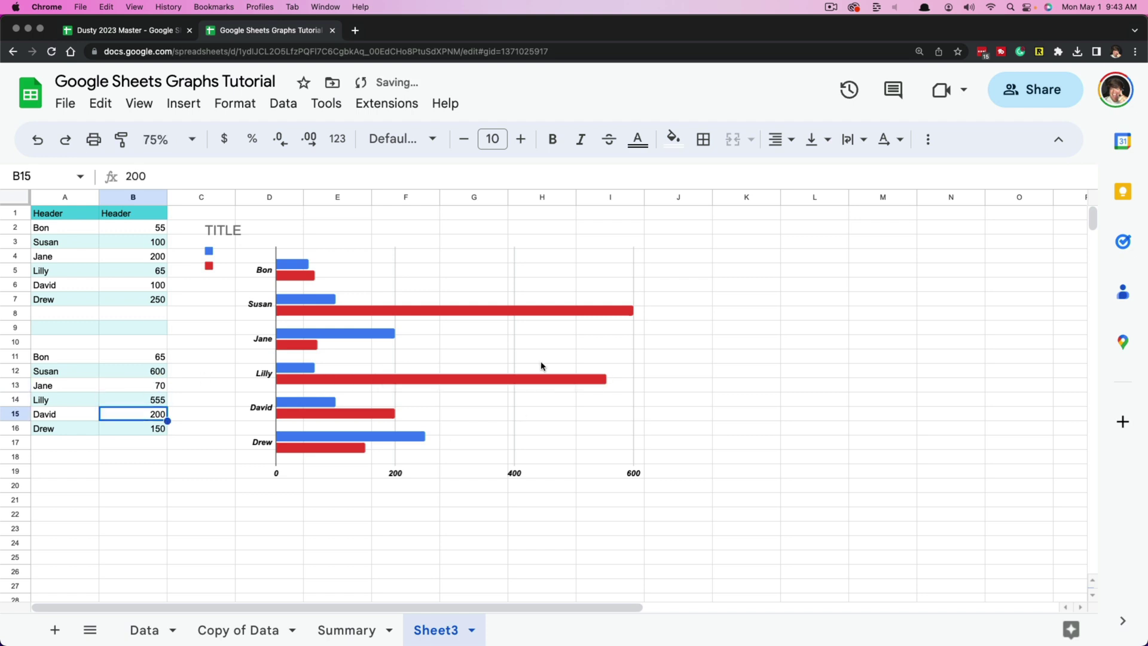
click(930, 387)
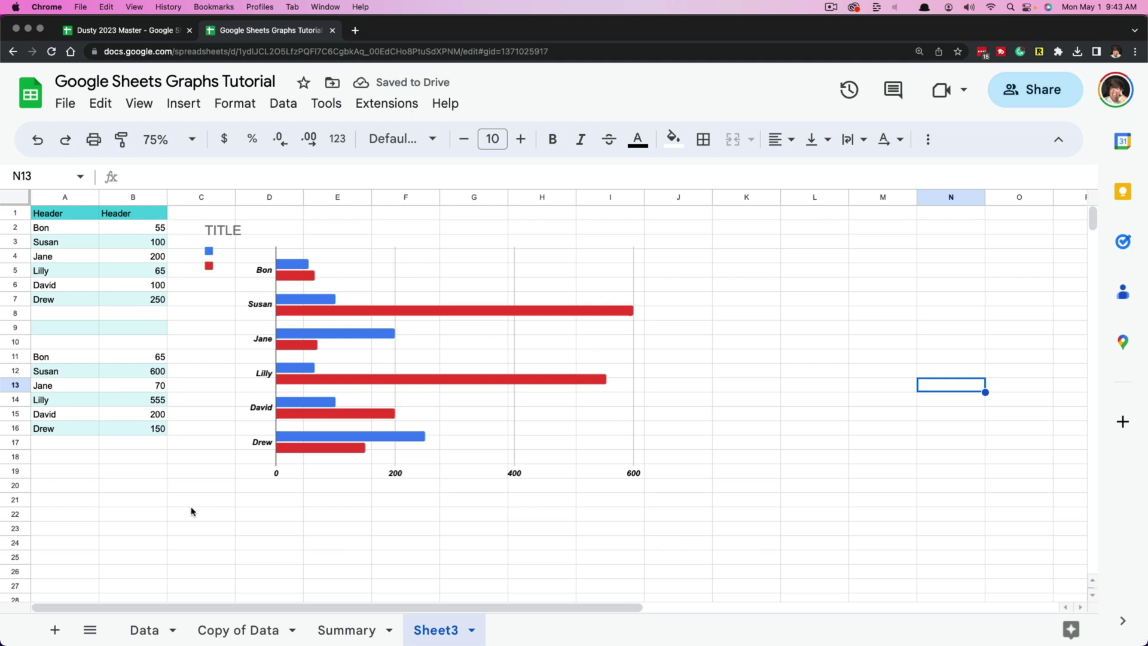
click(70, 459)
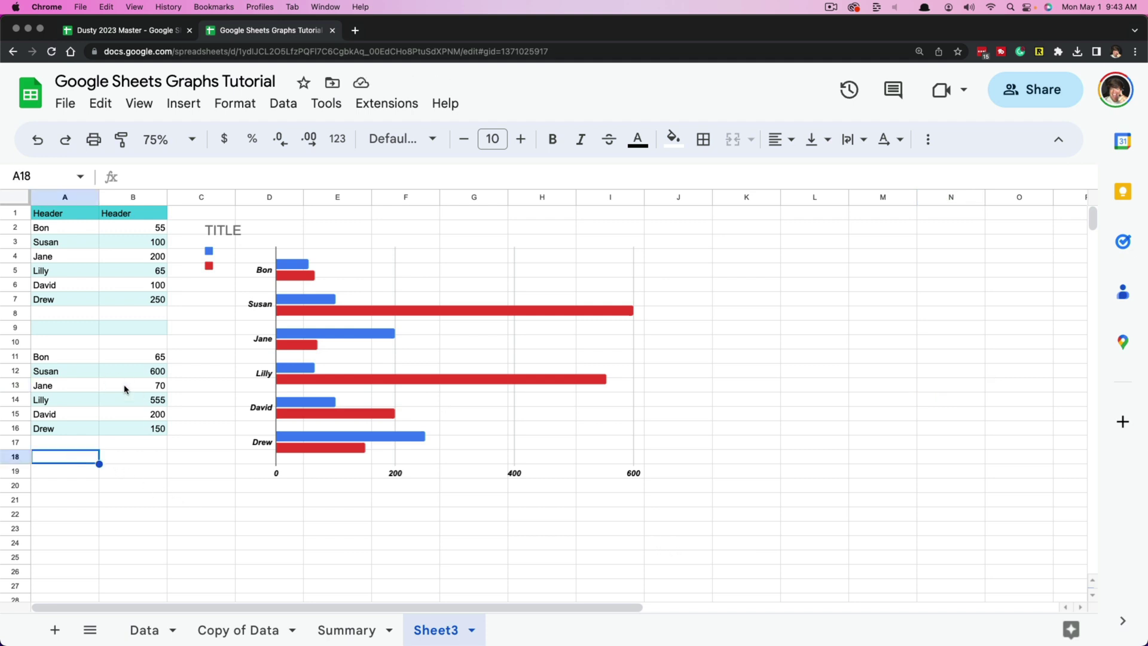
Step: Enter =SUM(B11:B16) in B18 to total the second list as 1640
click(141, 459)
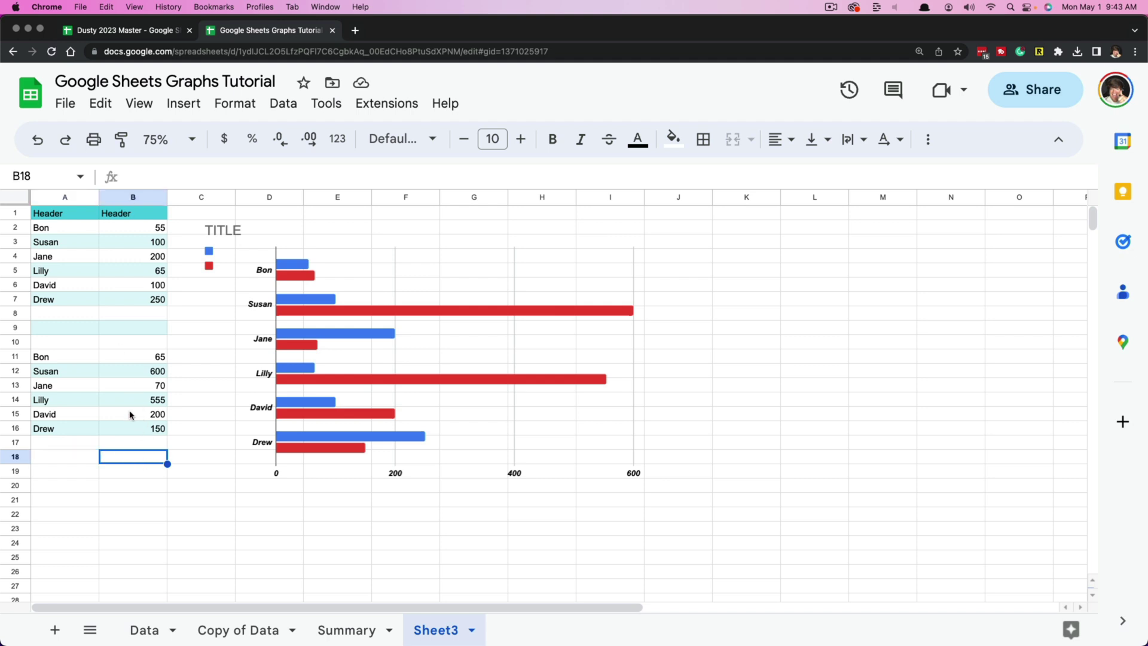
text(=sum(B11:B16)
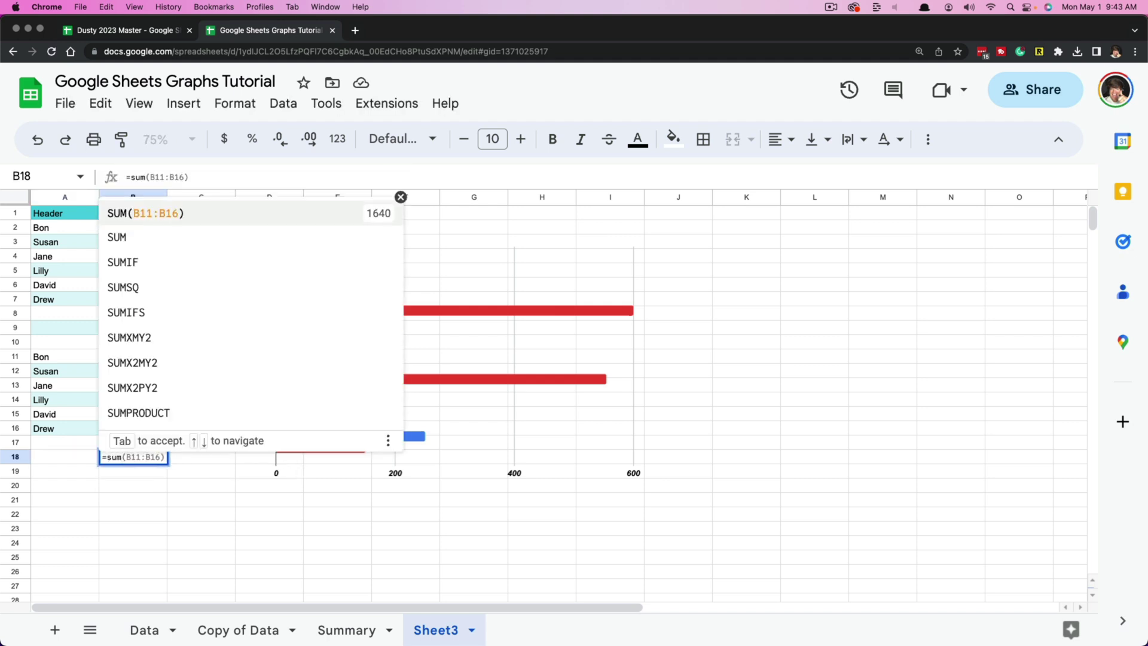
key(Tab)
click(173, 518)
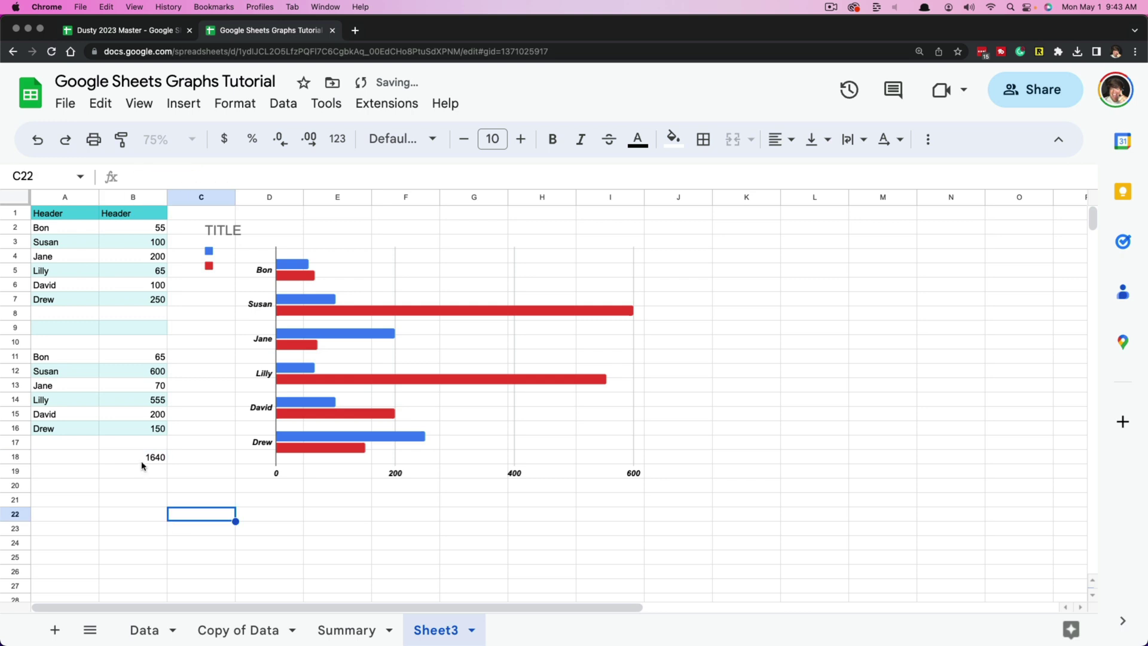
click(150, 458)
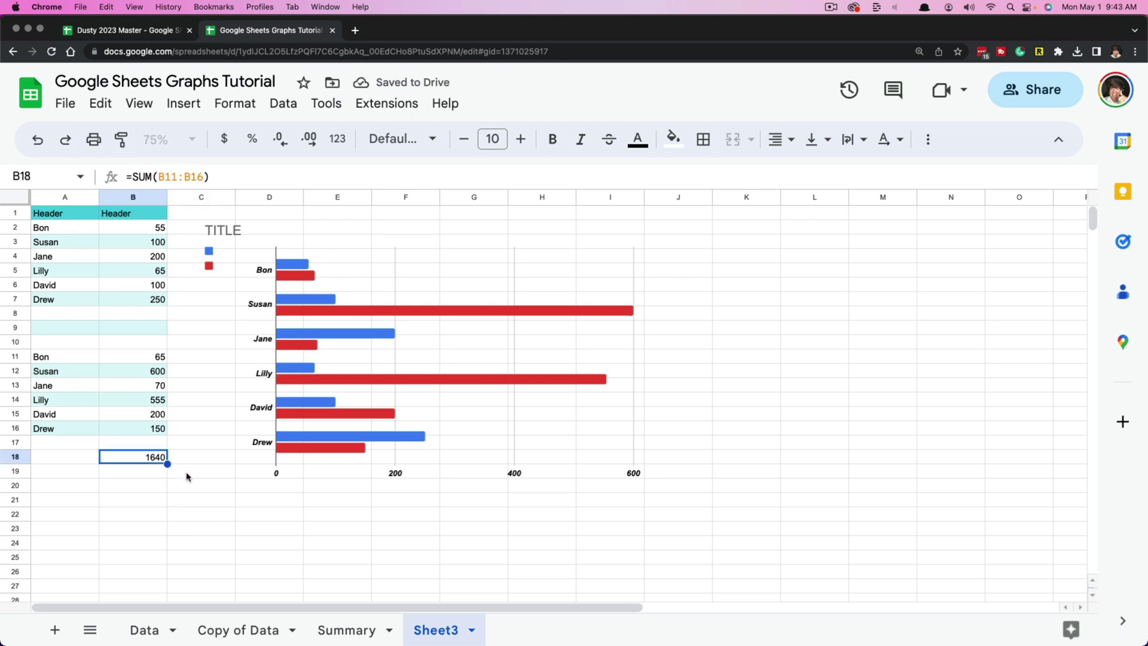
Step: In the chart's Setup, bring up the data range picker for the B11:B16 series
double_click(476, 411)
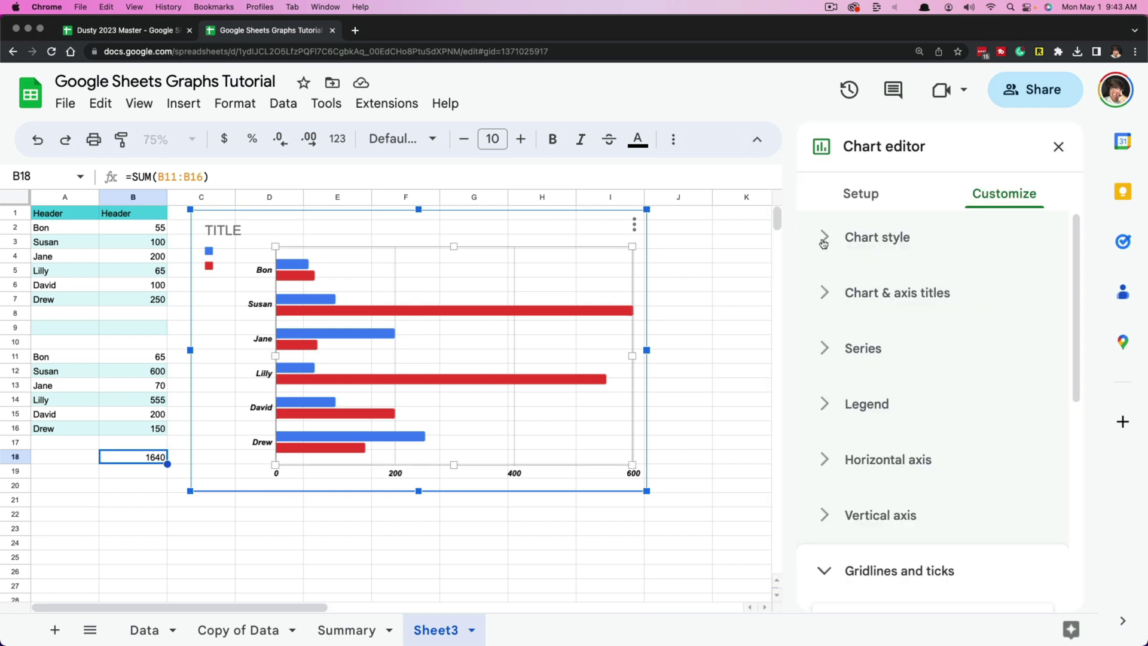
click(853, 200)
scroll(915, 443, down, 3)
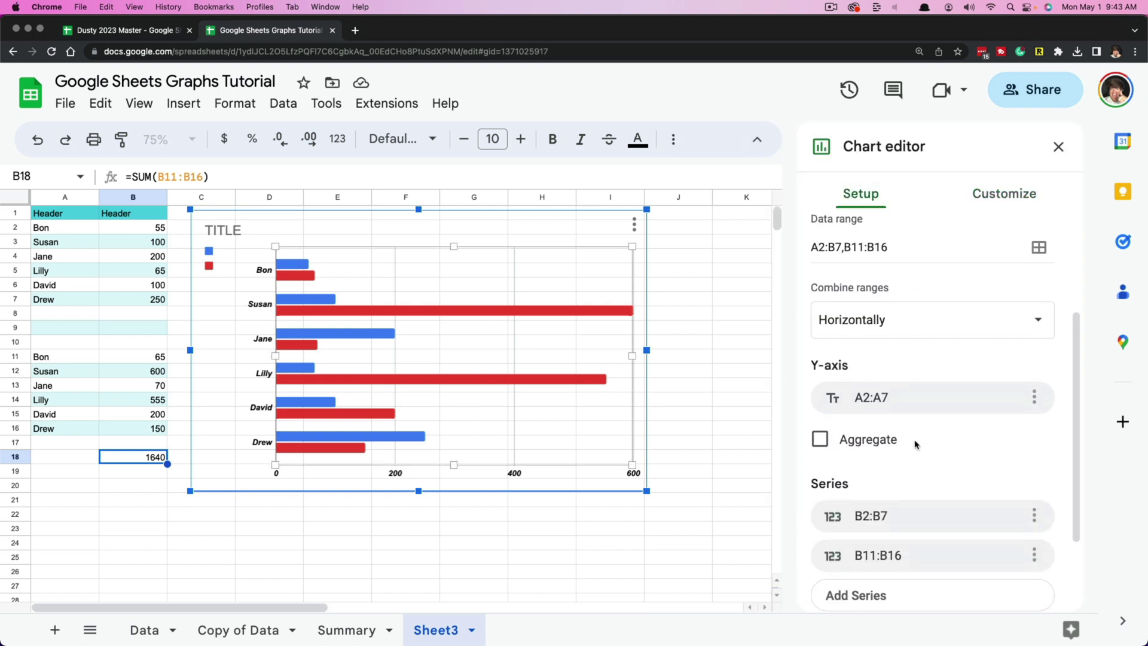
scroll(906, 450, down, 2)
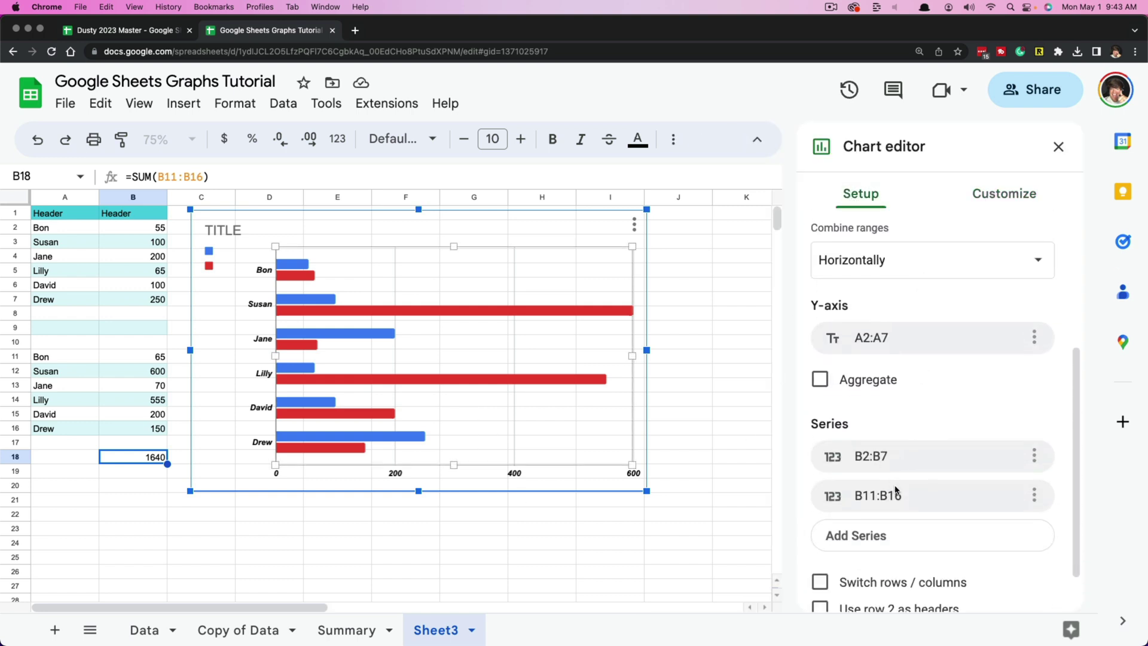
click(1032, 496)
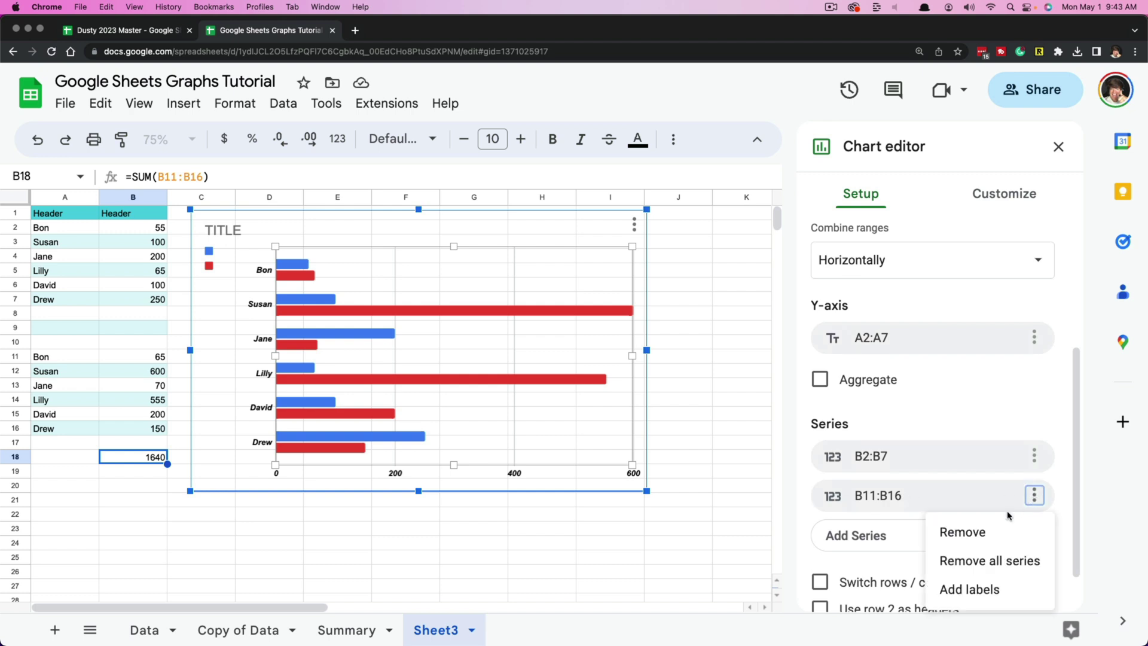
click(951, 497)
click(947, 499)
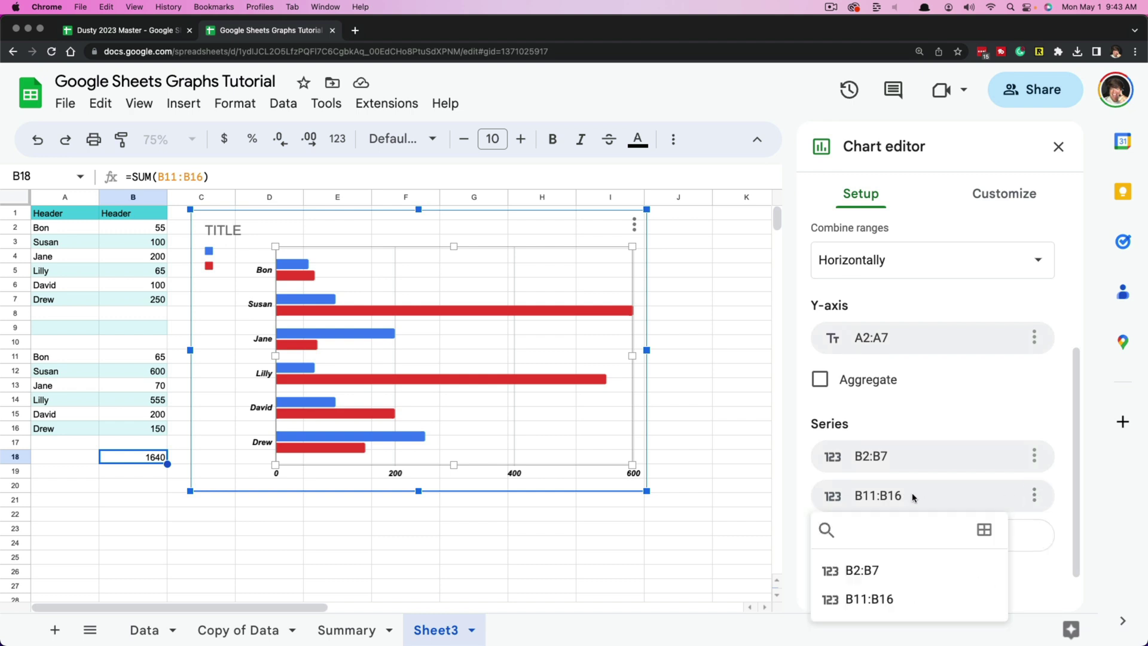
click(984, 530)
Step: Replace the second series range with B11:B18 so the 1640 total appears as a bar
click(496, 345)
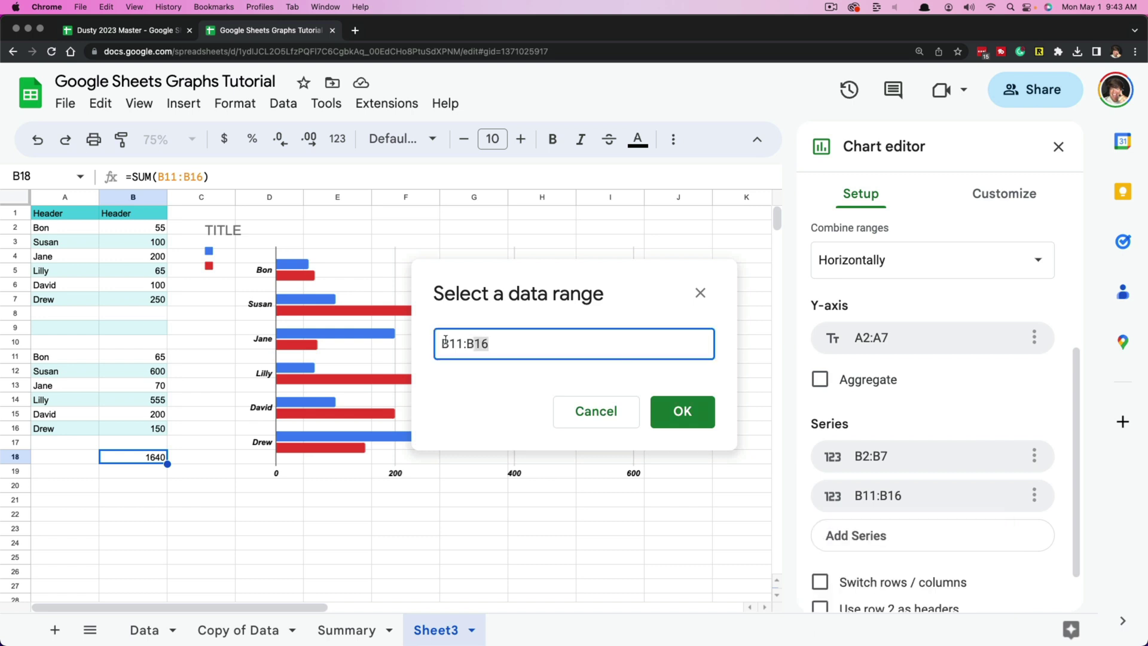
drag(496, 346, 423, 344)
key(BackSpace)
drag(154, 359, 154, 458)
click(691, 420)
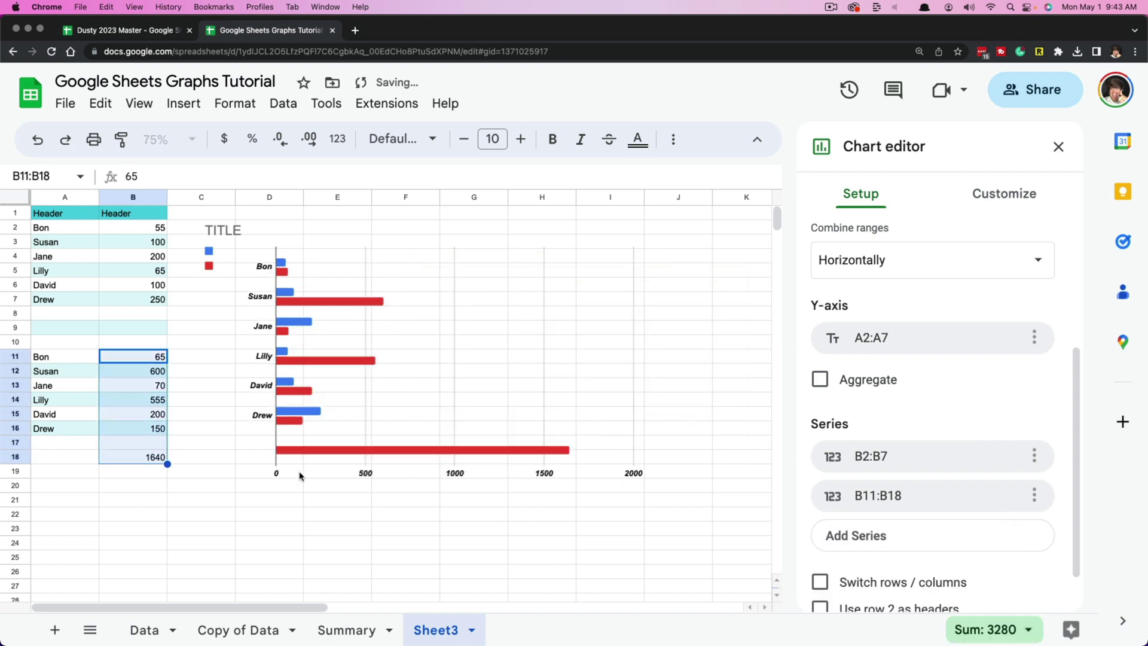
click(301, 451)
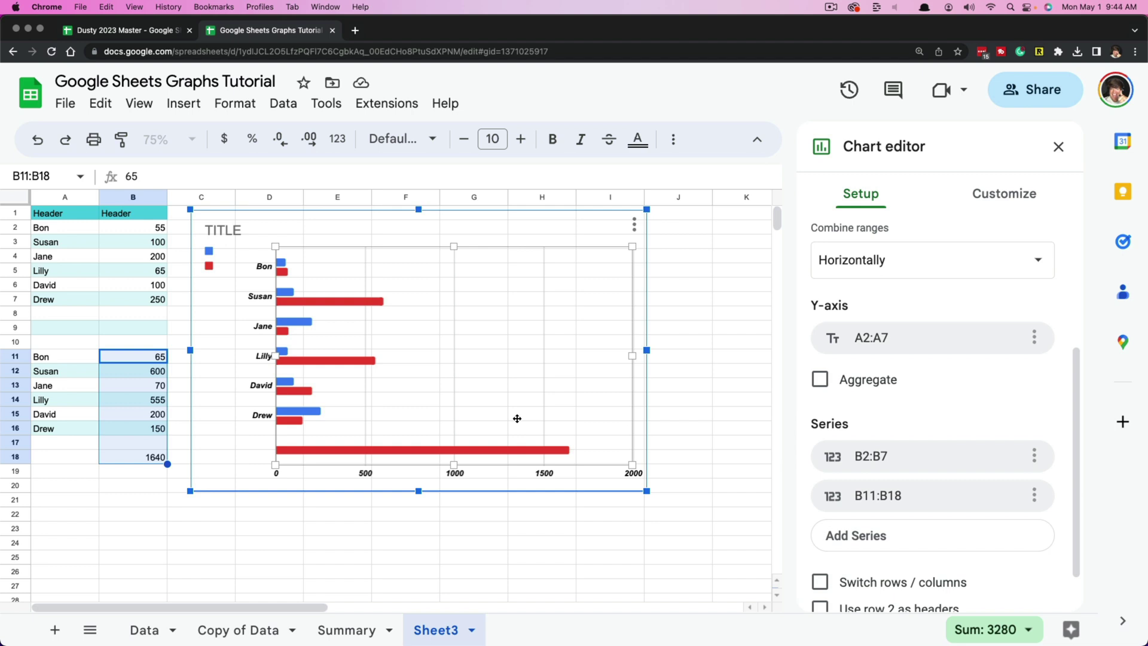
Step: Paste a test copy of the bar chart at M11, then delete it
click(563, 549)
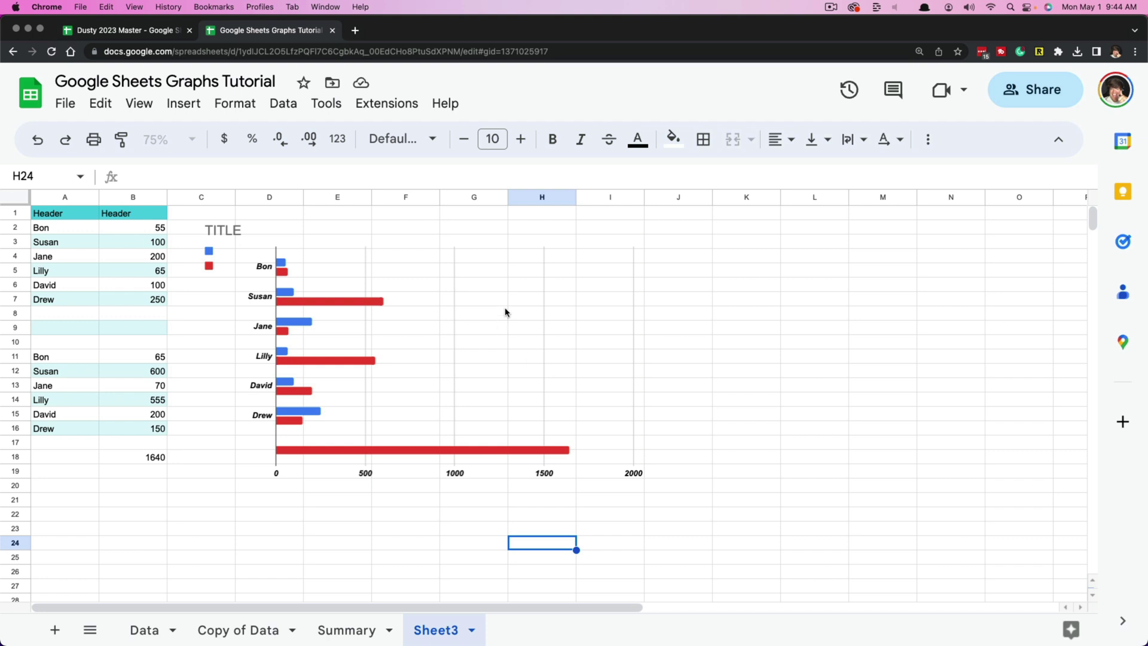
click(480, 332)
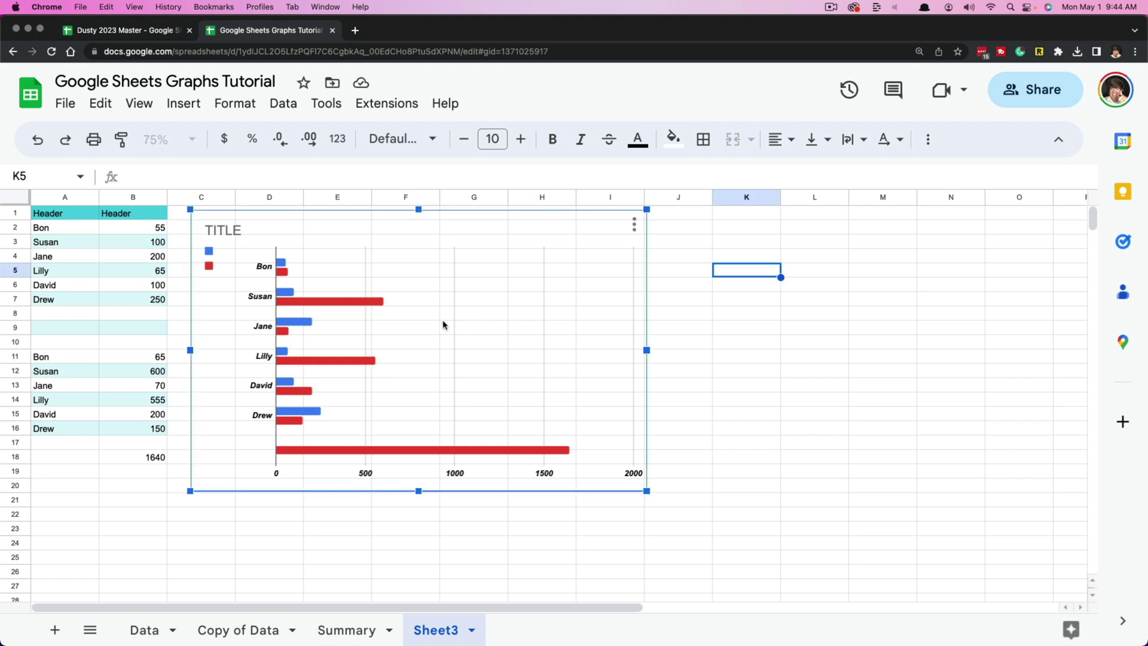
key(Escape)
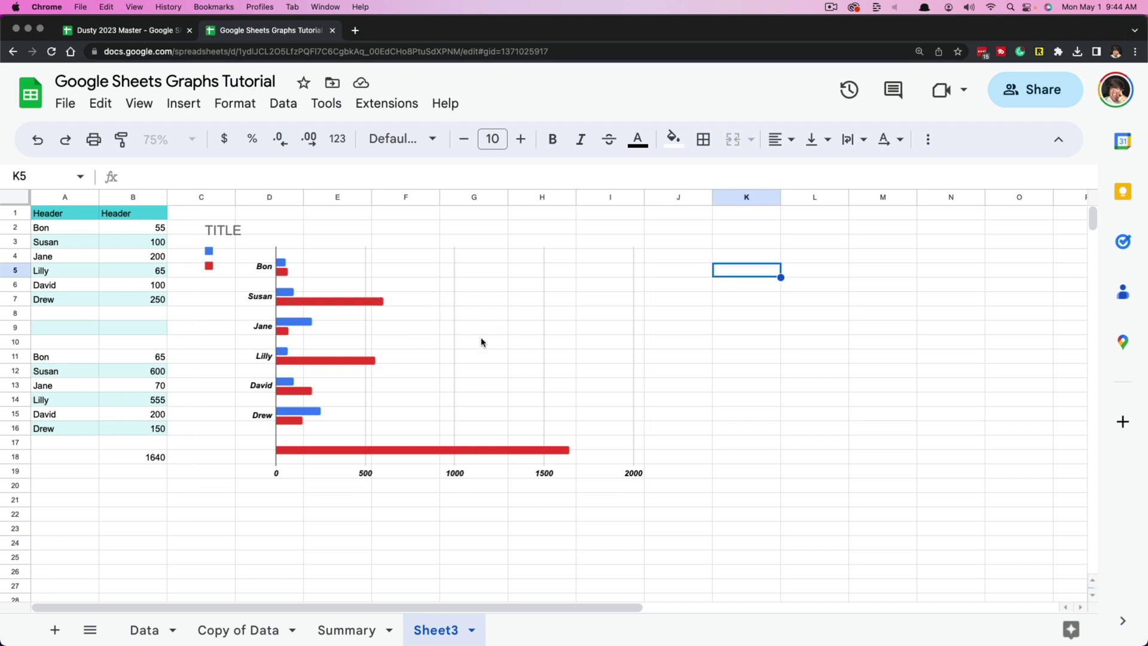
click(851, 358)
key(cmd+v)
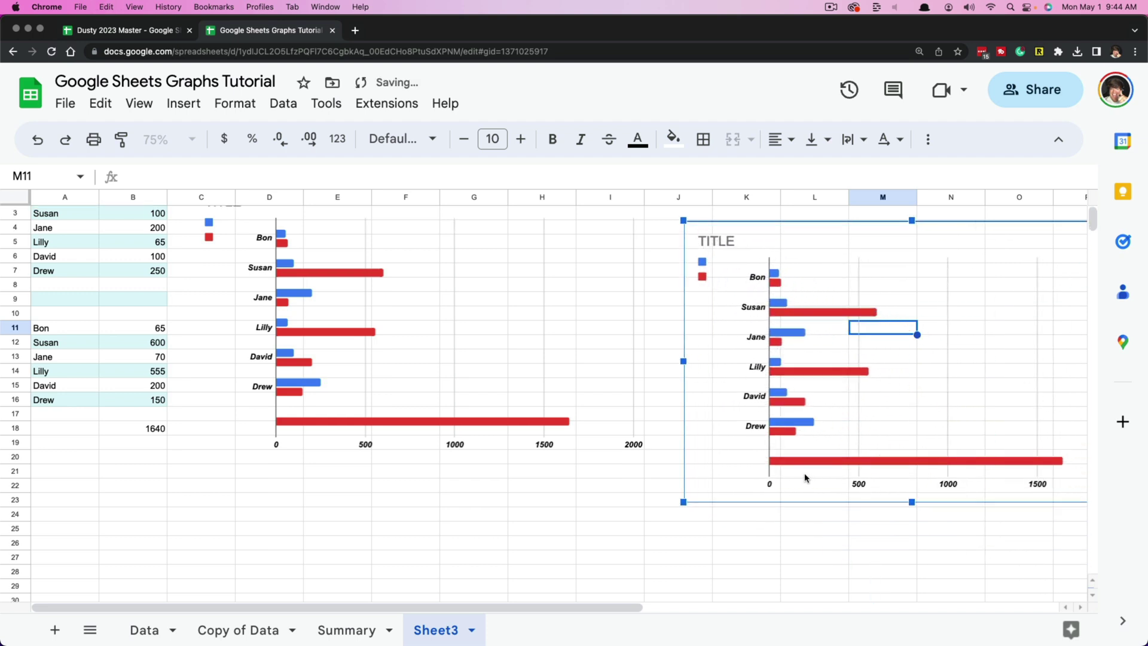
key(Delete)
Step: Nudge the bar chart slightly right and down beside the tables
scroll(707, 545, down, 5)
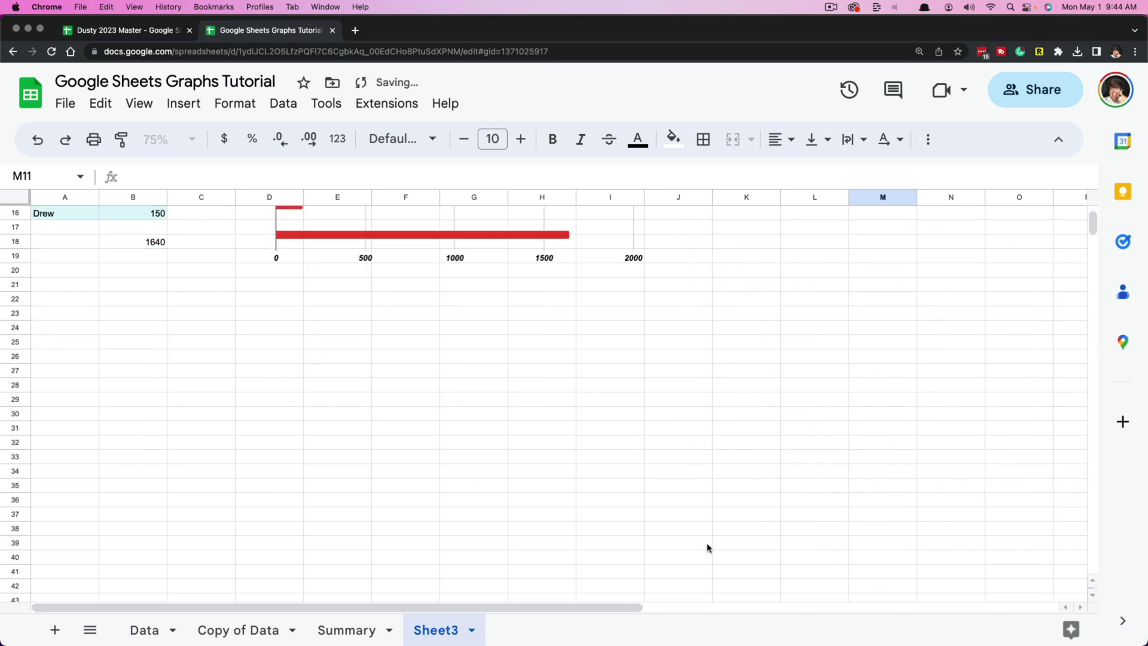
scroll(708, 547, up, 6)
click(711, 302)
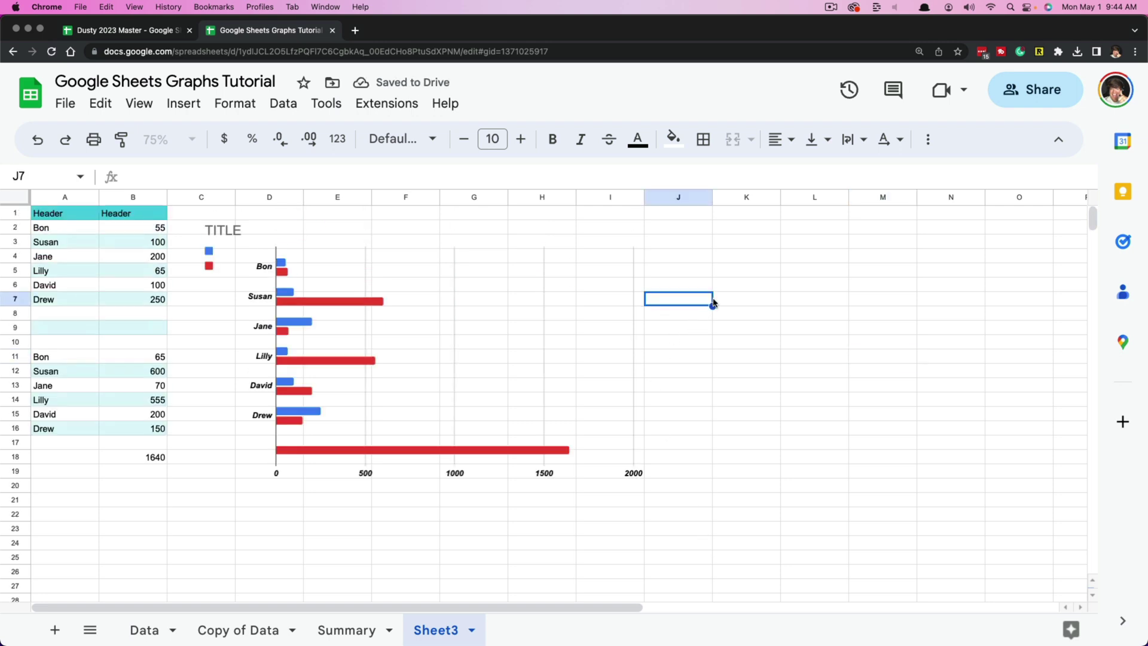
click(741, 303)
click(800, 303)
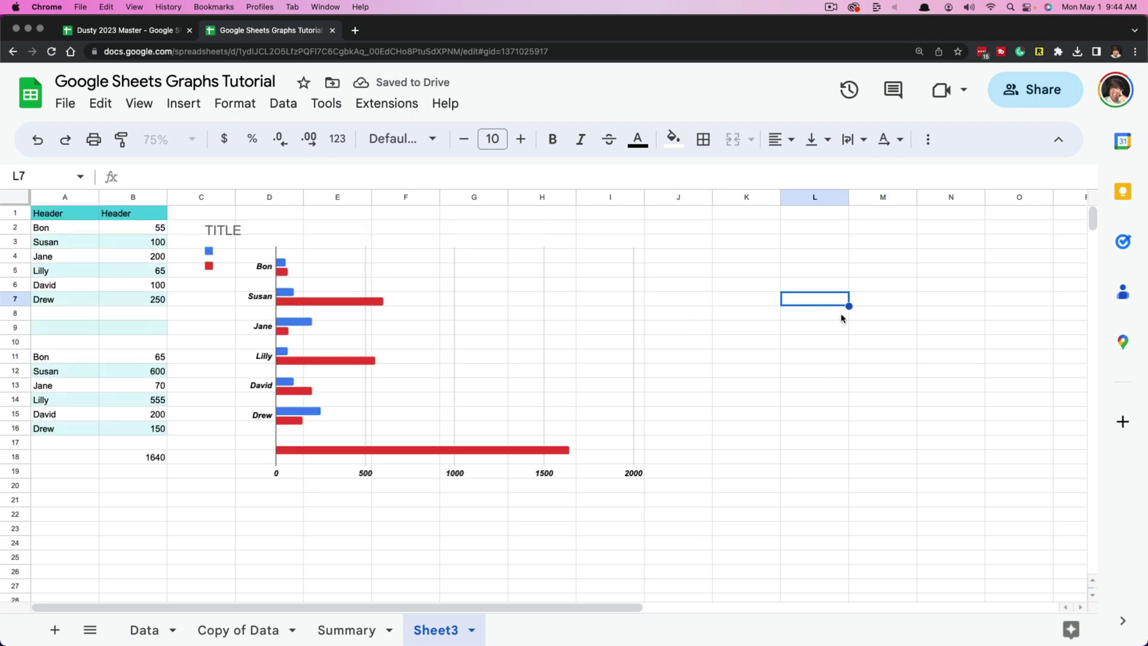
click(505, 327)
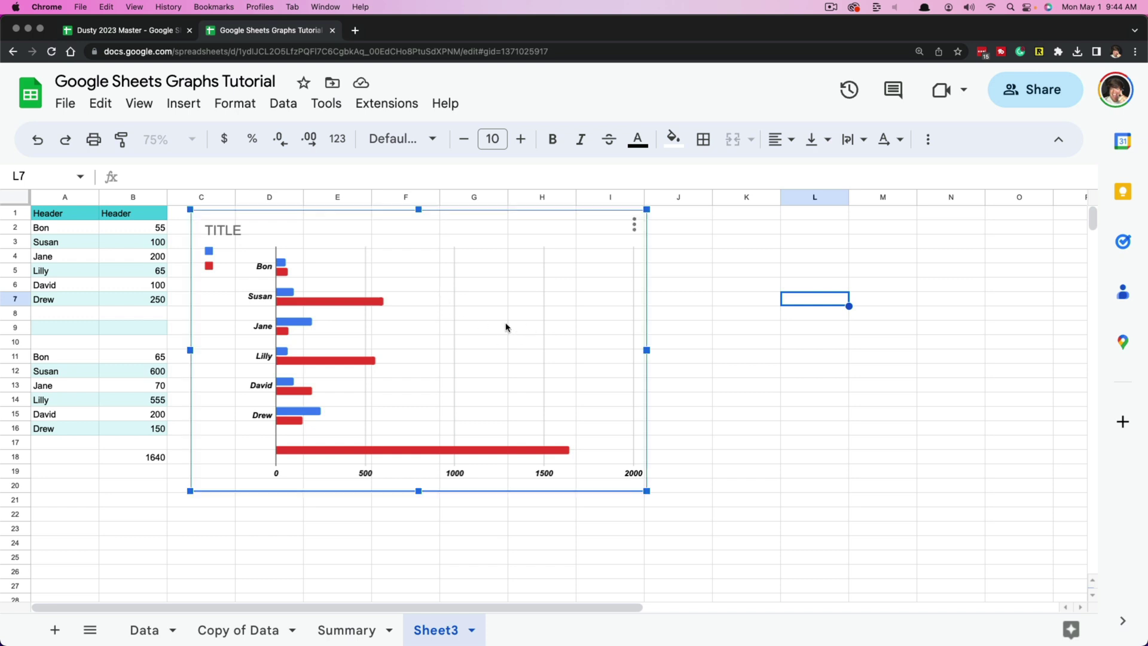
mouse_move(277, 240)
mouse_down()
mouse_move(382, 246)
mouse_move(330, 398)
mouse_move(289, 246)
mouse_up()
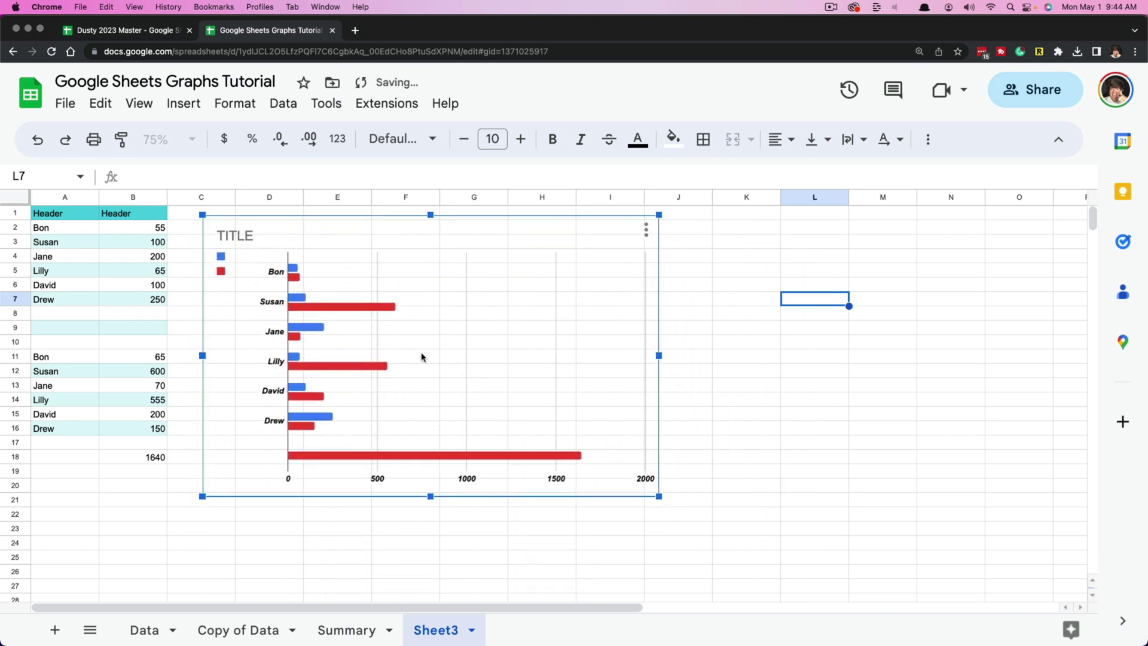
click(820, 417)
Step: Delete the bar chart, then undo the deletion to restore it
click(461, 321)
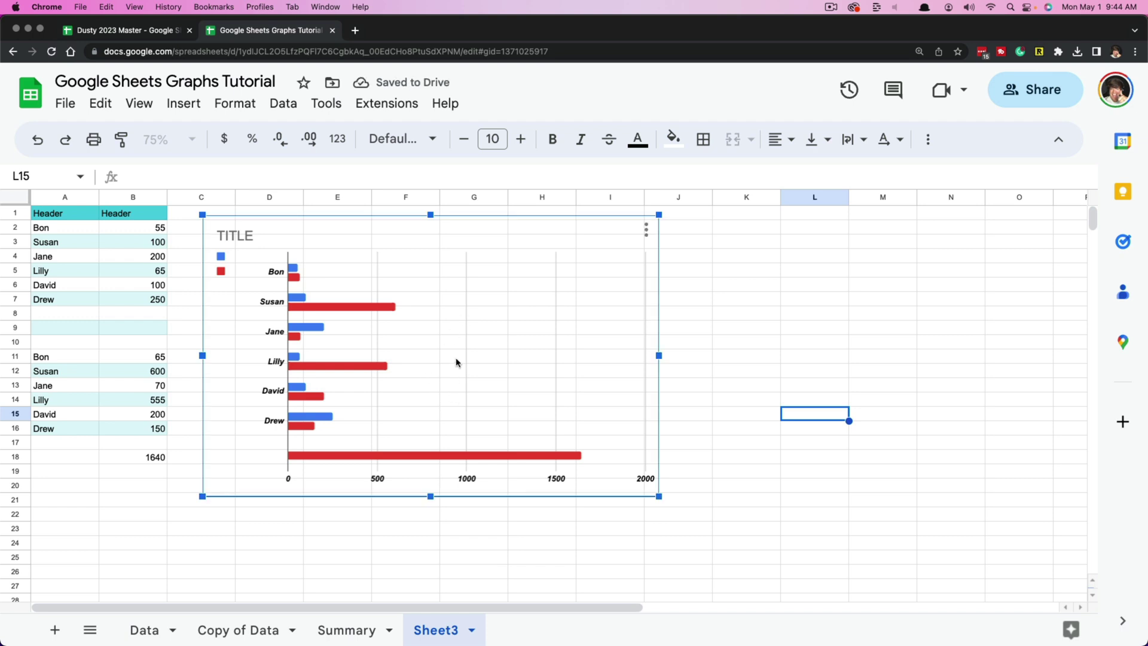
key(BackSpace)
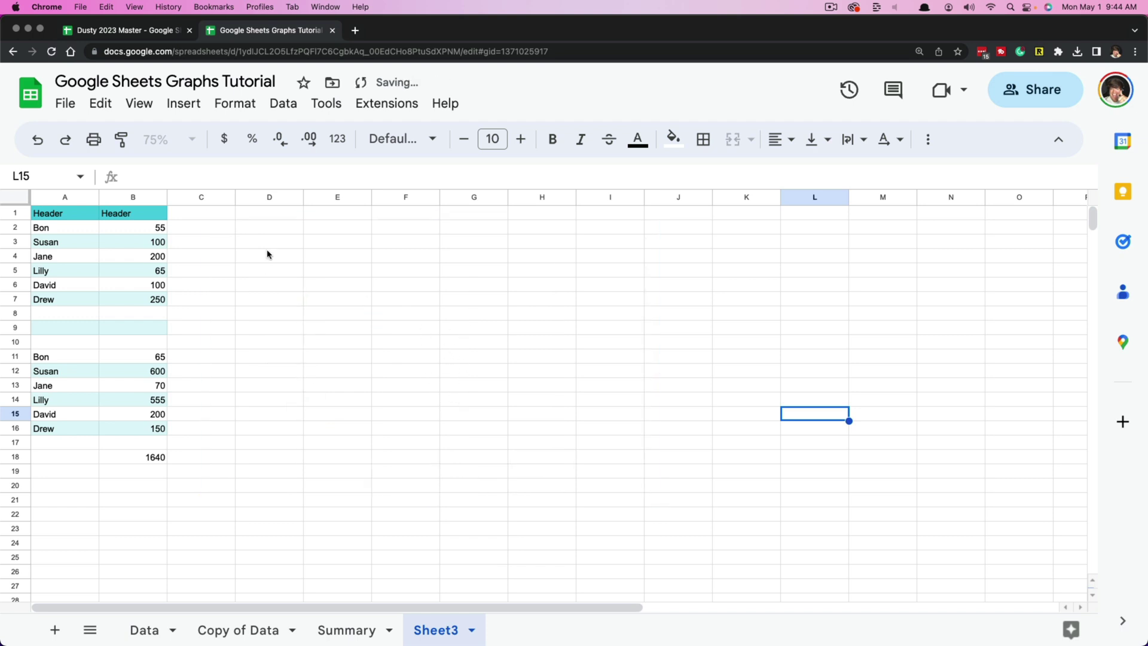
click(37, 139)
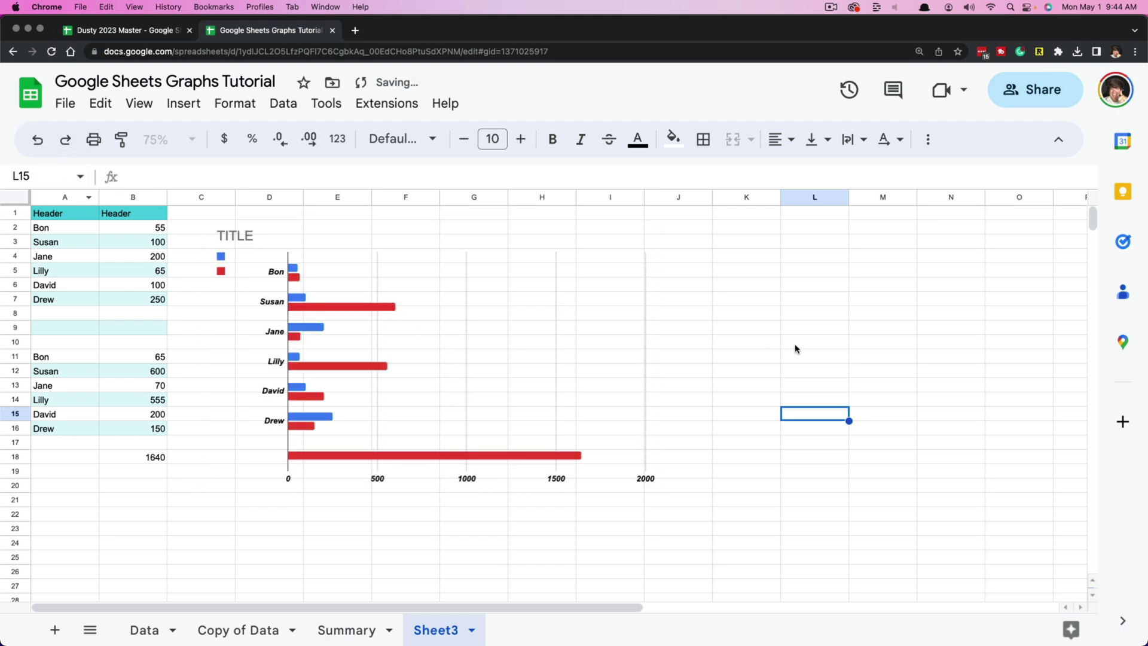